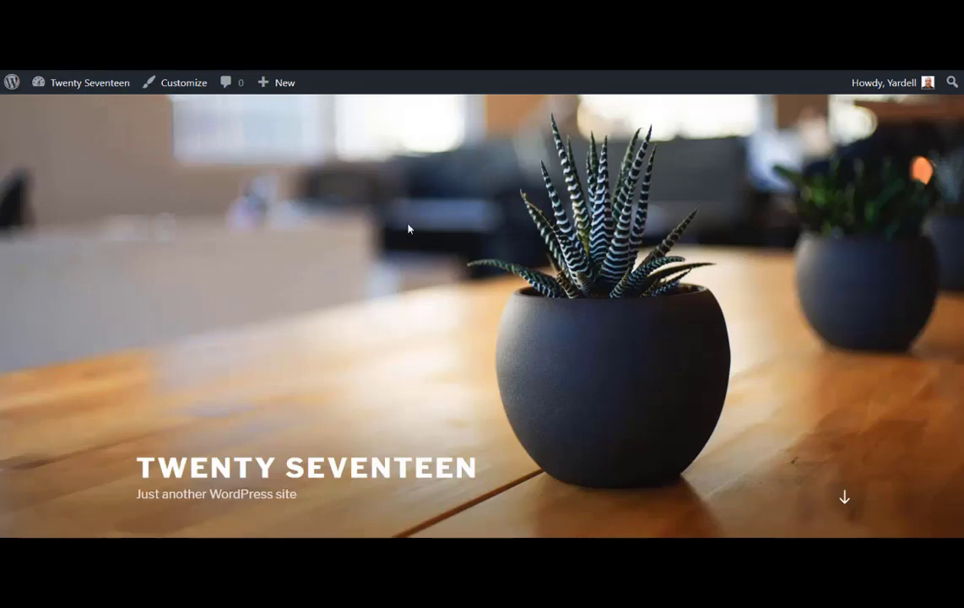
Review the current Twenty Seventeen homepage and examine the posts, sidebar and footer of the Genesis Framework demo page.
{"action": "scroll", "coordinate": [409, 228], "scroll_direction": "down", "scroll_amount": 4}
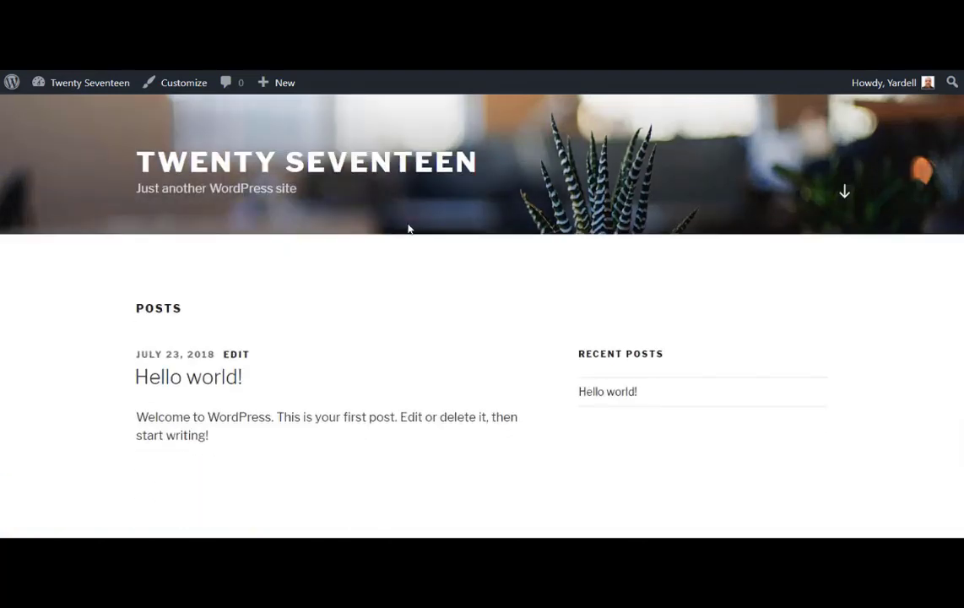
{"action": "scroll", "coordinate": [409, 228], "scroll_direction": "down", "scroll_amount": 2}
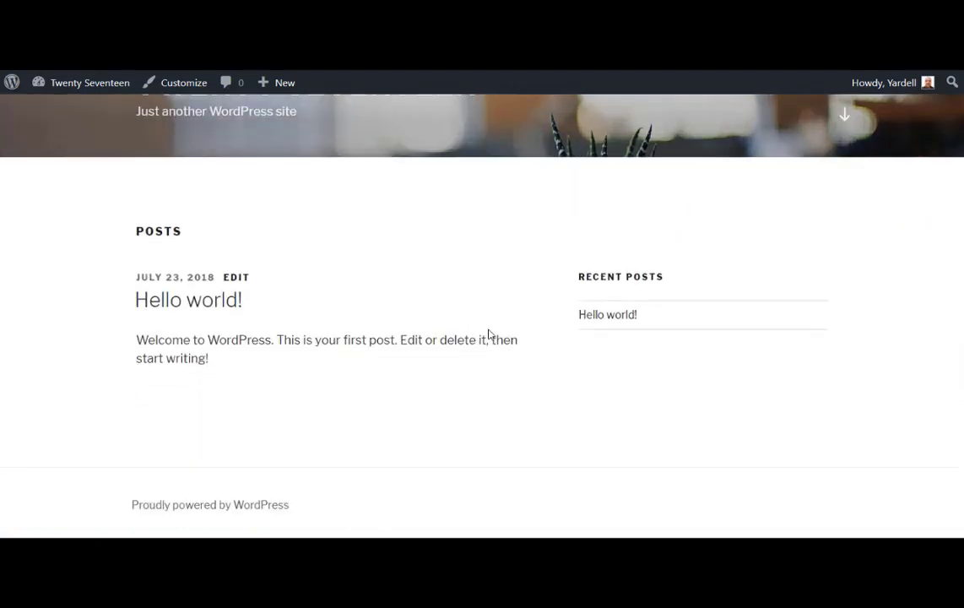
{"action": "scroll", "coordinate": [479, 348], "scroll_direction": "up", "scroll_amount": 6}
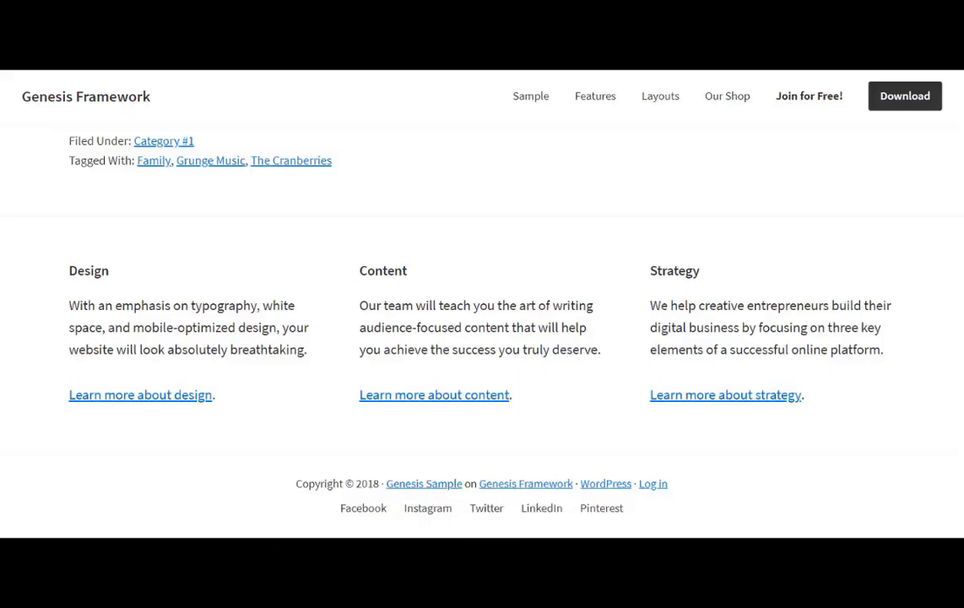
{"action": "scroll", "coordinate": [469, 143], "scroll_direction": "up", "scroll_amount": 10}
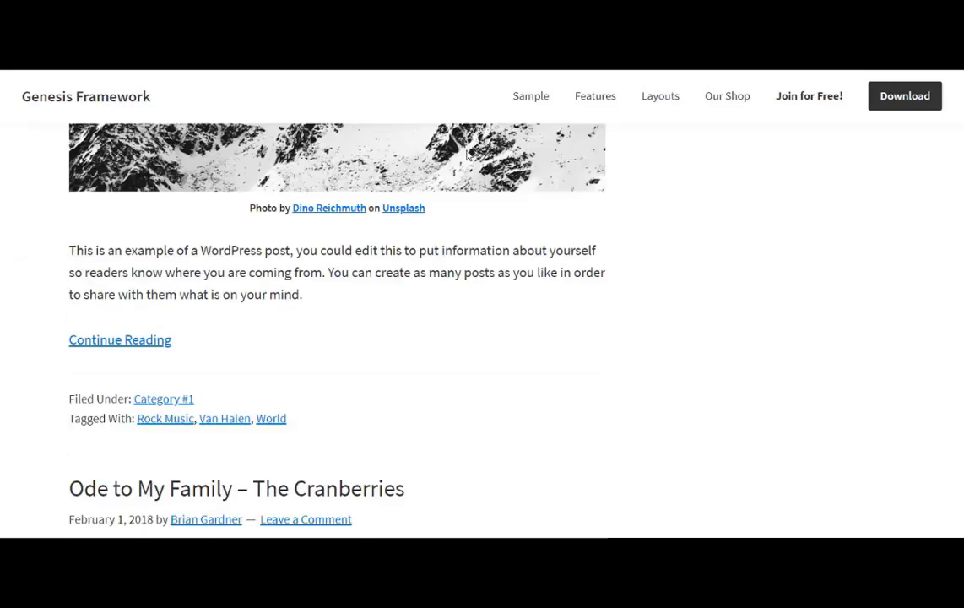
{"action": "scroll", "coordinate": [470, 155], "scroll_direction": "up", "scroll_amount": 10}
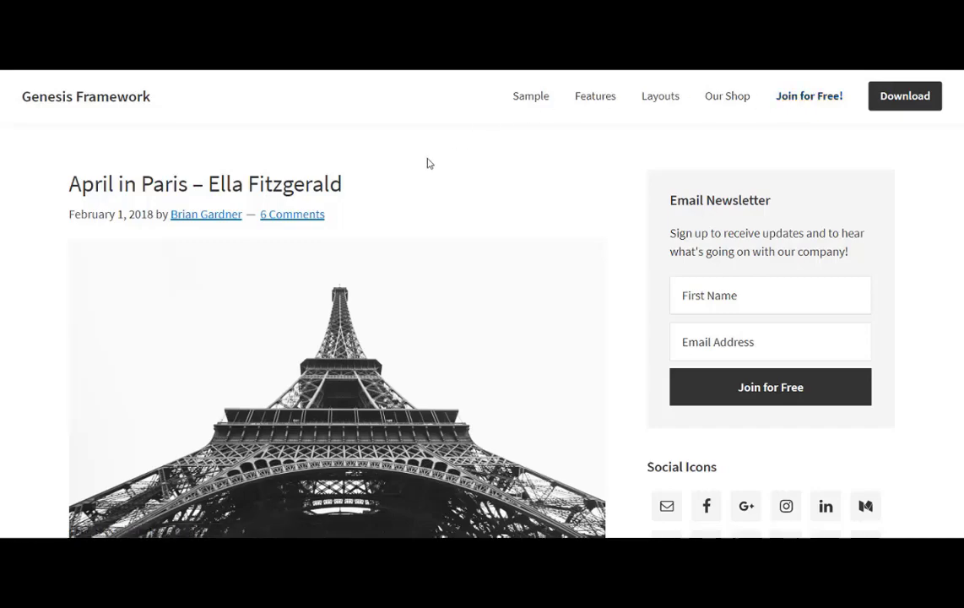
{"action": "scroll", "coordinate": [428, 163], "scroll_direction": "down", "scroll_amount": 12}
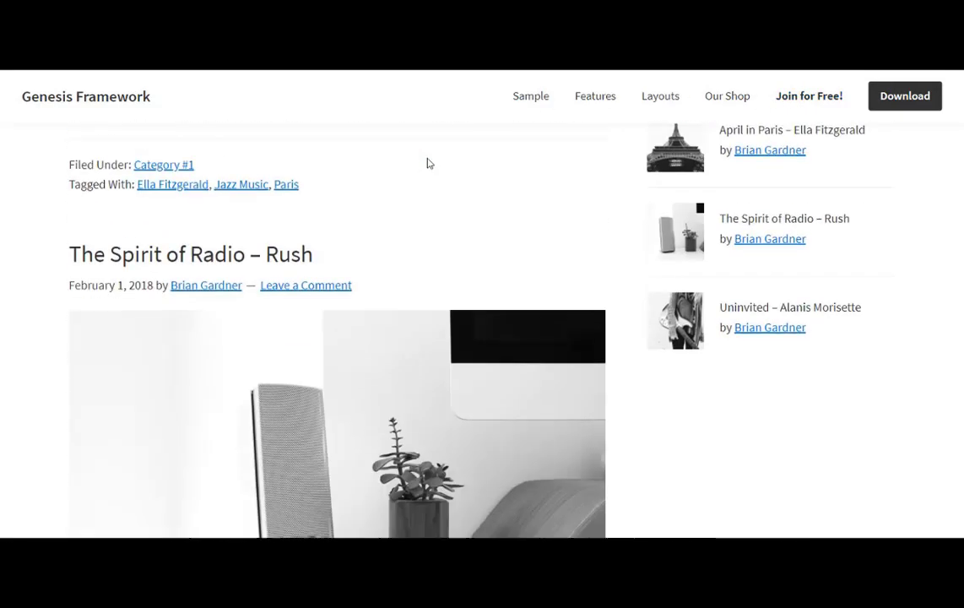
{"action": "scroll", "coordinate": [428, 163], "scroll_direction": "down", "scroll_amount": 20}
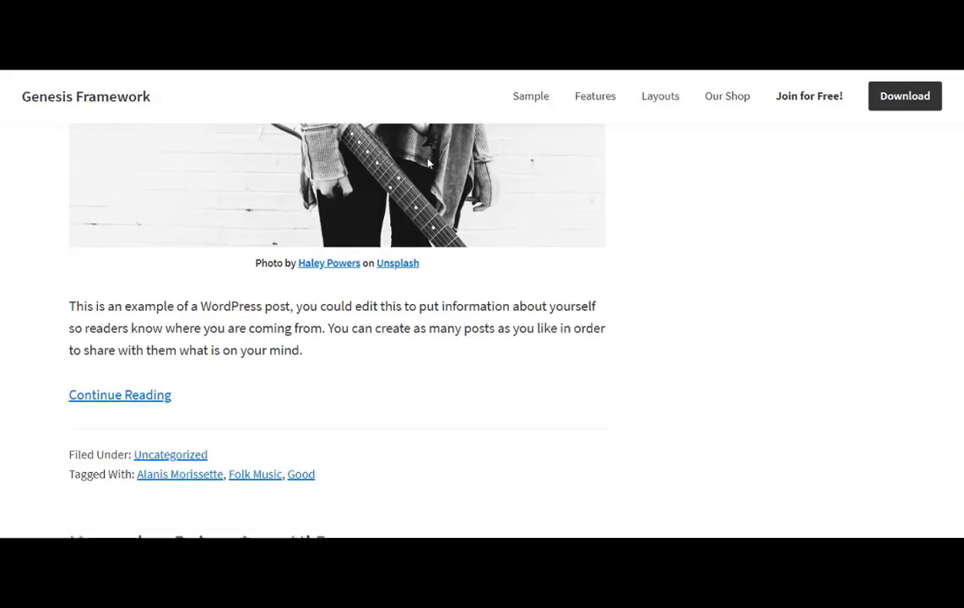
{"action": "scroll", "coordinate": [428, 163], "scroll_direction": "down", "scroll_amount": 20}
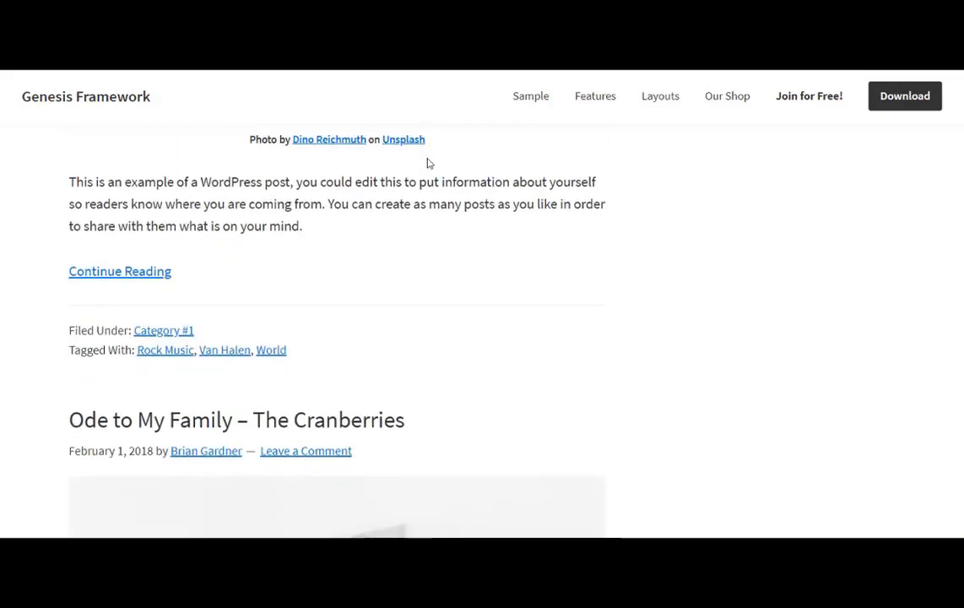
{"action": "scroll", "coordinate": [429, 163], "scroll_direction": "down", "scroll_amount": 2}
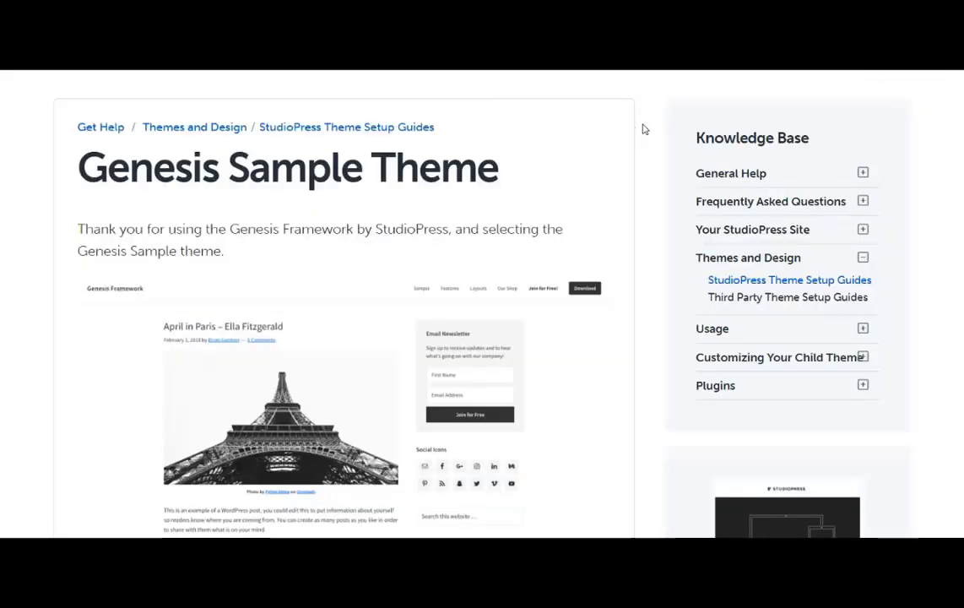
Examine the setup topics listed in the Genesis Sample Theme guide, from theme settings and widgets to page templates and extras.
{"action": "scroll", "coordinate": [644, 128], "scroll_direction": "down", "scroll_amount": 10}
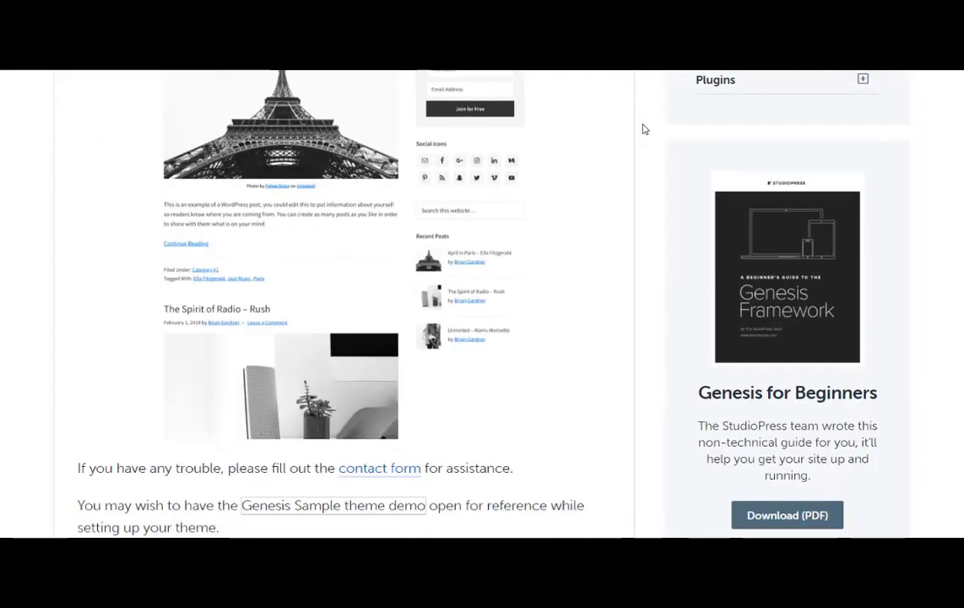
{"action": "scroll", "coordinate": [644, 128], "scroll_direction": "down", "scroll_amount": 2}
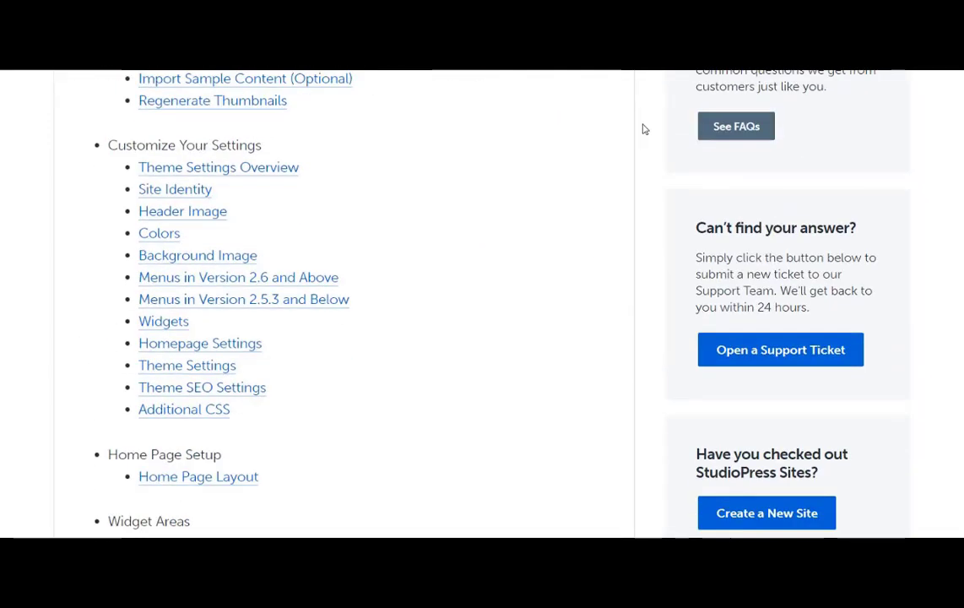
{"action": "scroll", "coordinate": [644, 128], "scroll_direction": "down", "scroll_amount": 4}
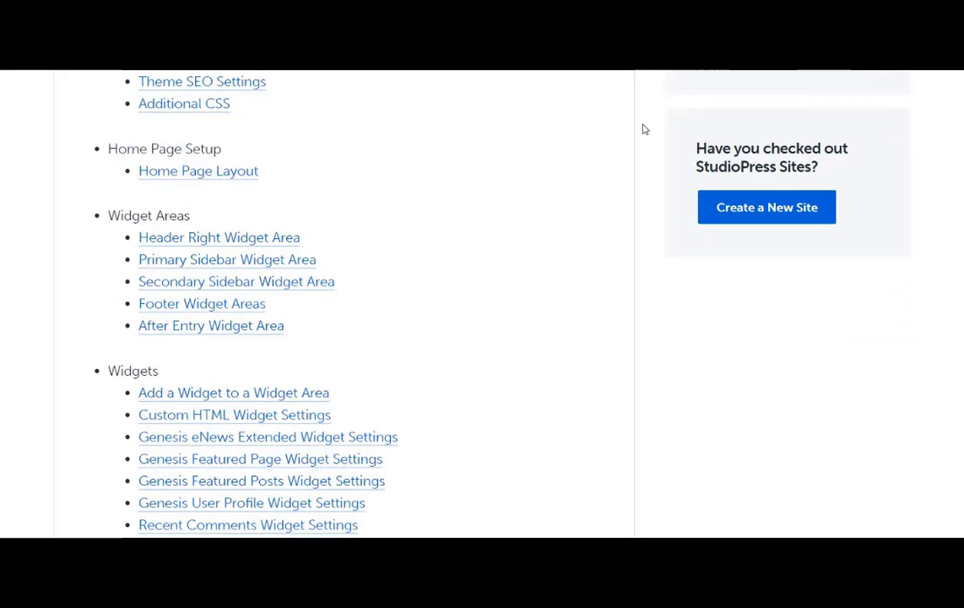
{"action": "scroll", "coordinate": [645, 129], "scroll_direction": "down", "scroll_amount": 10}
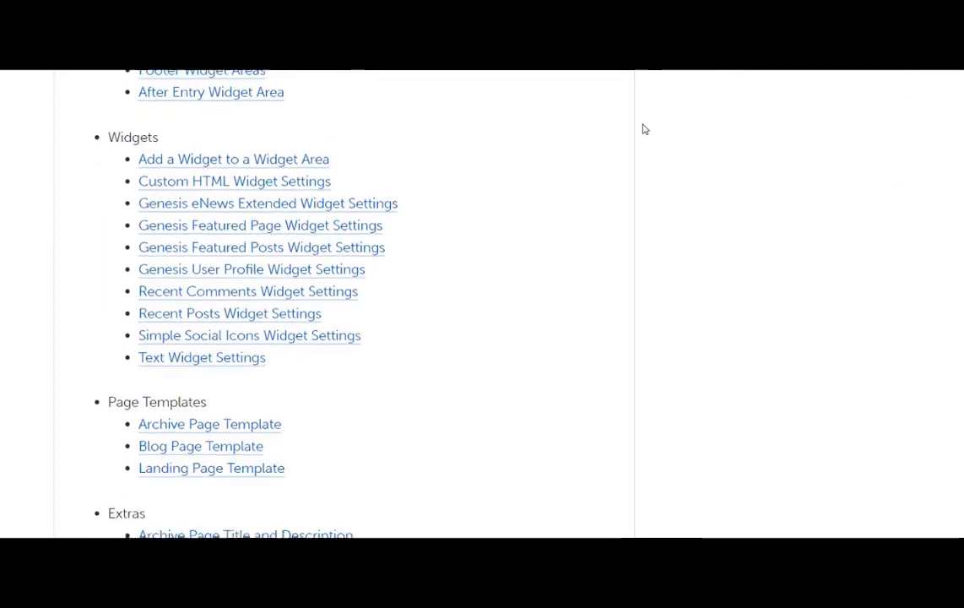
{"action": "scroll", "coordinate": [644, 129], "scroll_direction": "up", "scroll_amount": 11}
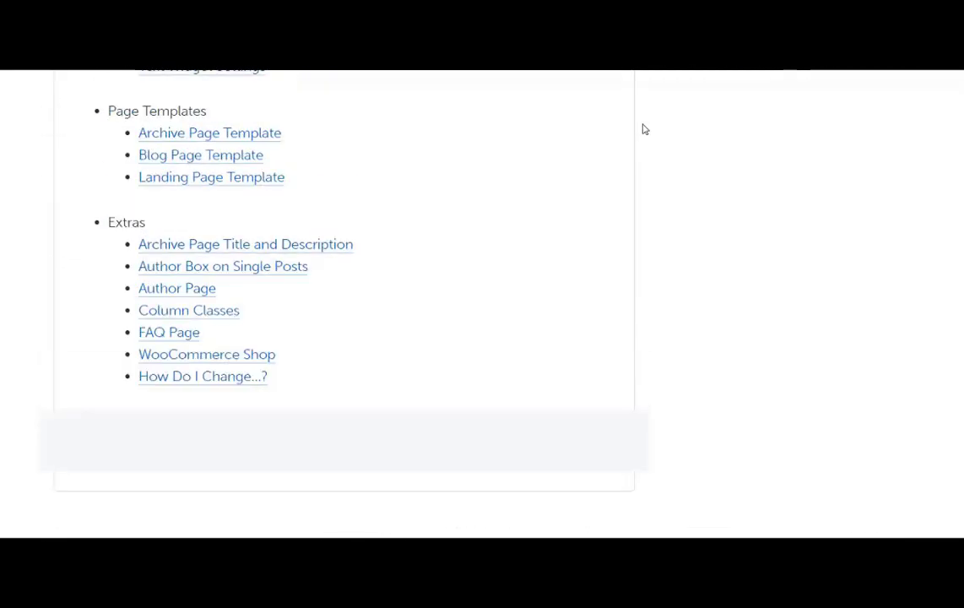
{"action": "scroll", "coordinate": [644, 129], "scroll_direction": "down", "scroll_amount": 1}
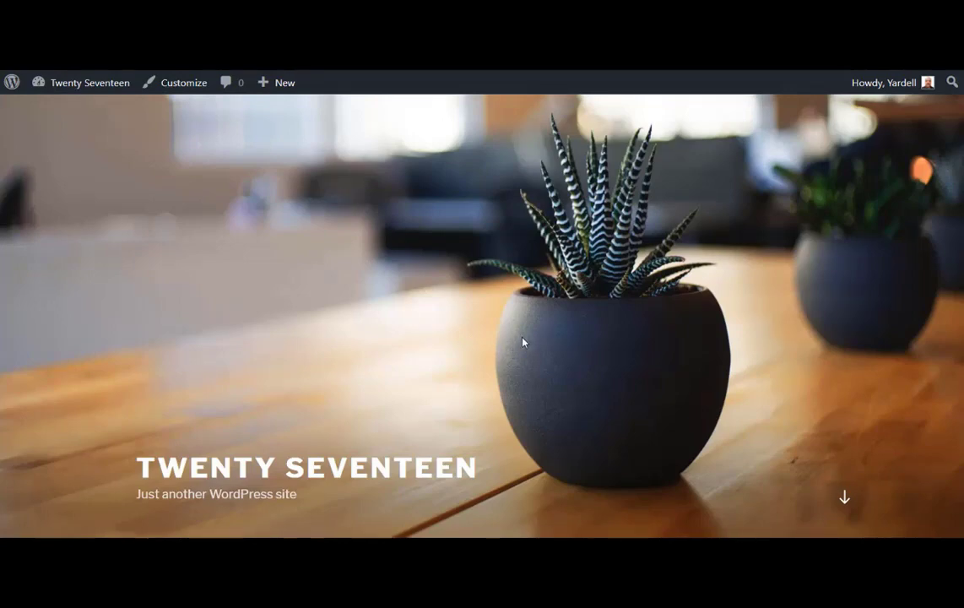
Upload the parent theme file genesis.2.6.1.zip to the WordPress site and install it.
{"action": "mouse_move", "coordinate": [85, 91]}
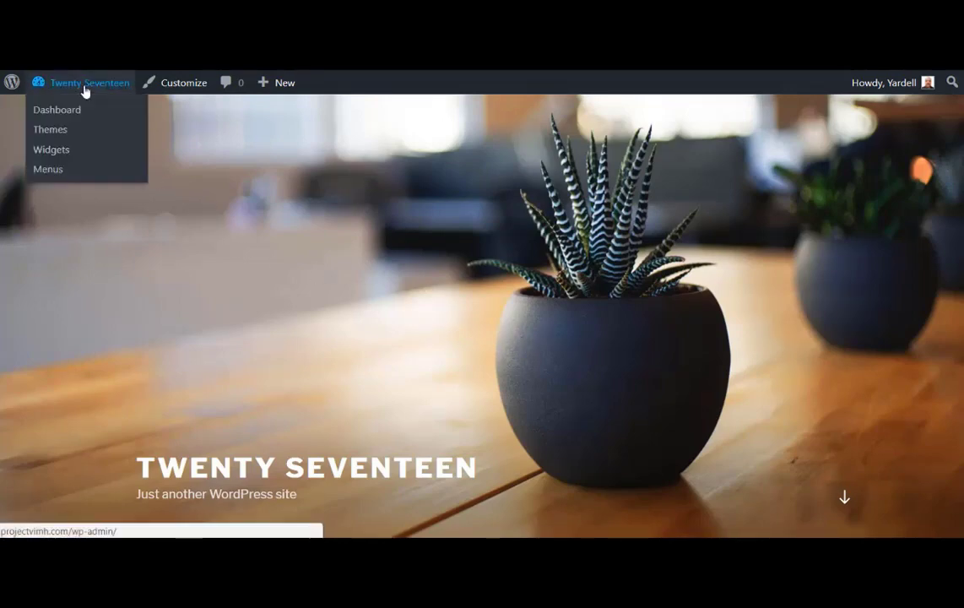
{"action": "left_click", "coordinate": [60, 134]}
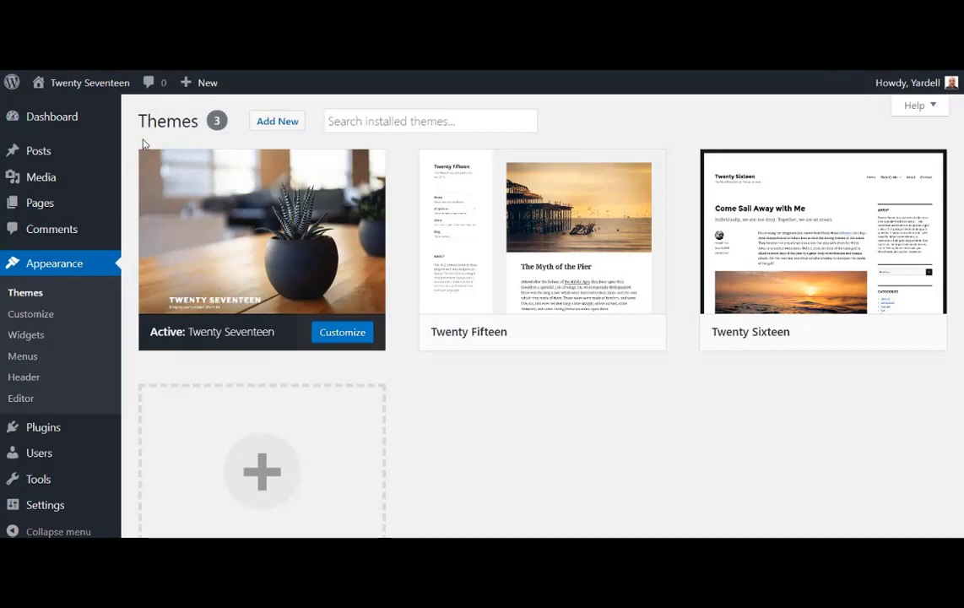
{"action": "left_click", "coordinate": [272, 126]}
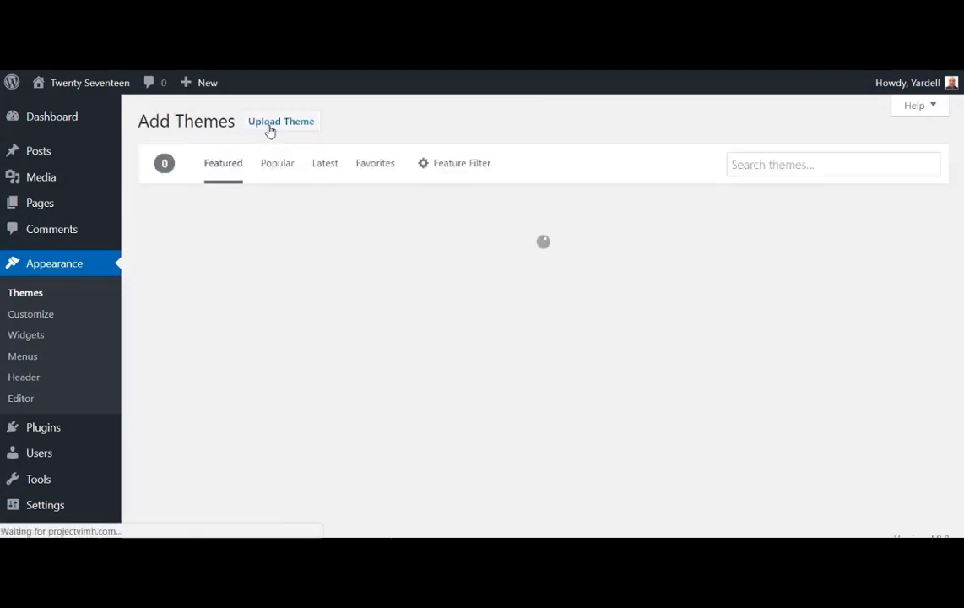
{"action": "left_click", "coordinate": [293, 131]}
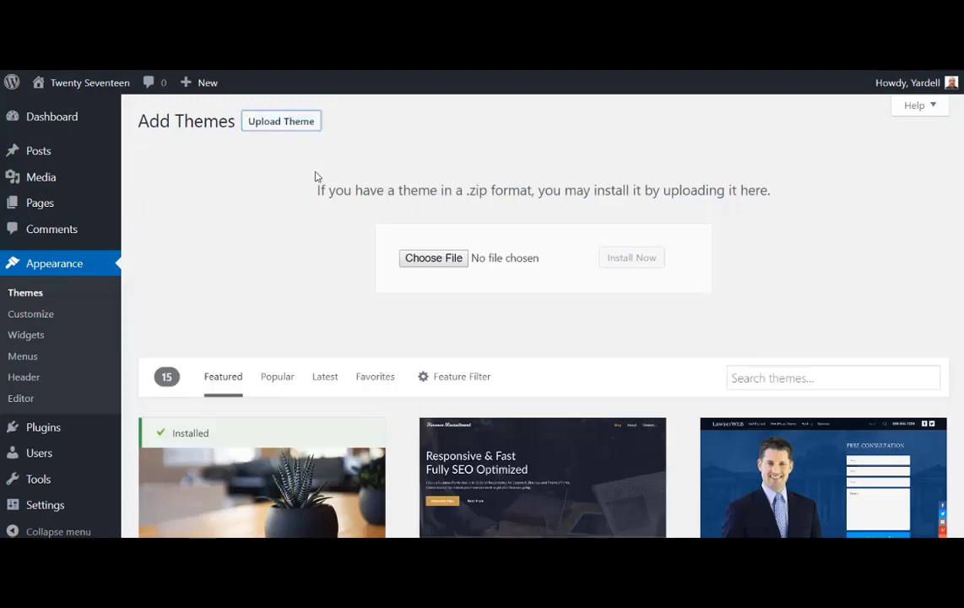
{"action": "left_click", "coordinate": [435, 264]}
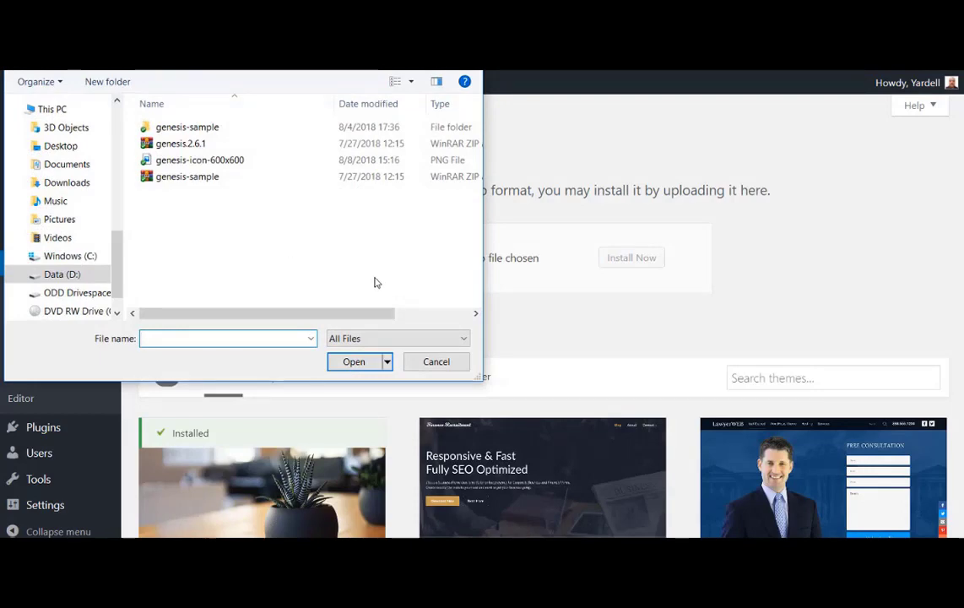
{"action": "left_click", "coordinate": [174, 147]}
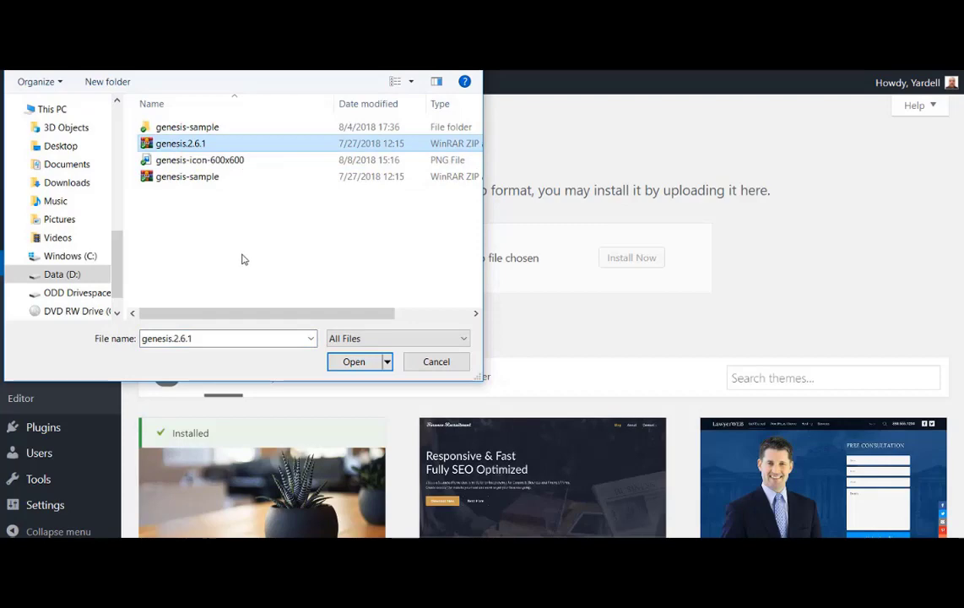
{"action": "left_click", "coordinate": [354, 365]}
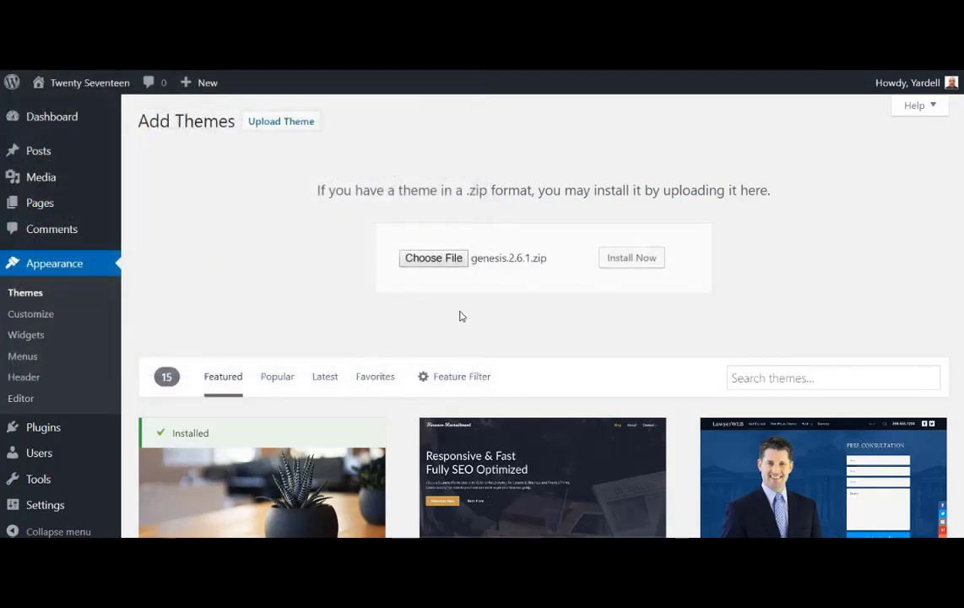
{"action": "left_click", "coordinate": [620, 261]}
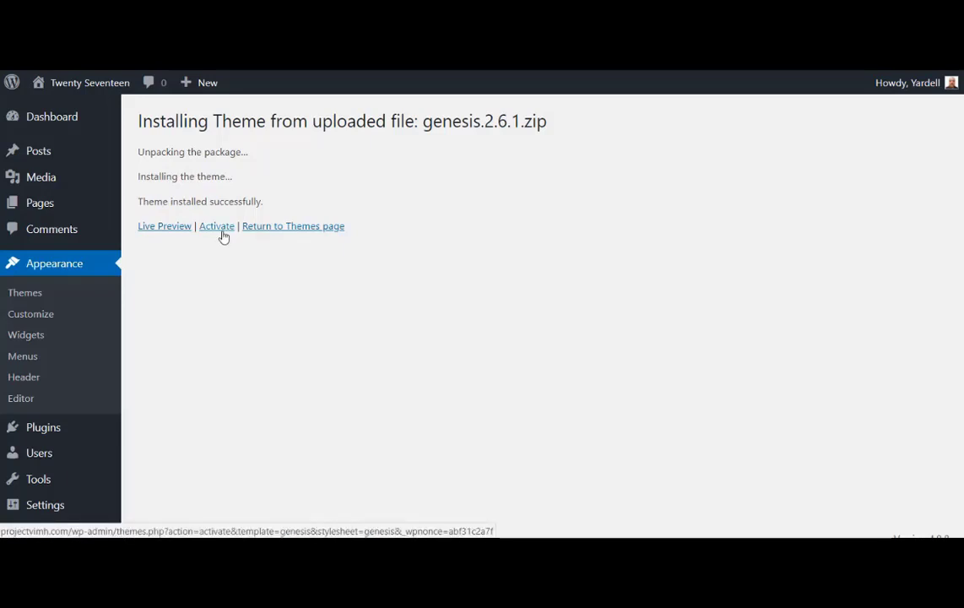
Return to the installed themes without activating Genesis, and upload and install the child theme file genesis-sample.zip.
{"action": "left_click", "coordinate": [295, 228]}
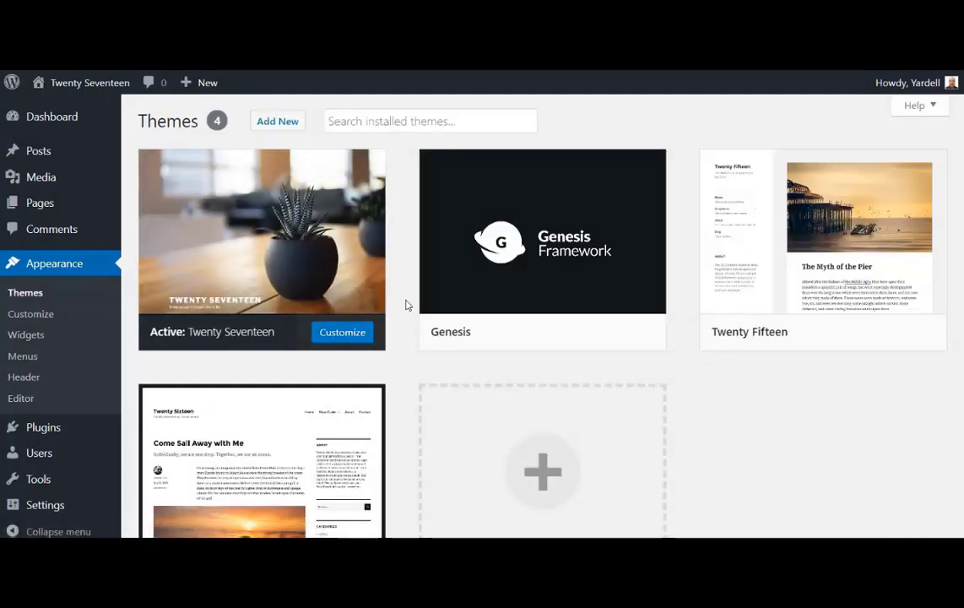
{"action": "left_click", "coordinate": [270, 125]}
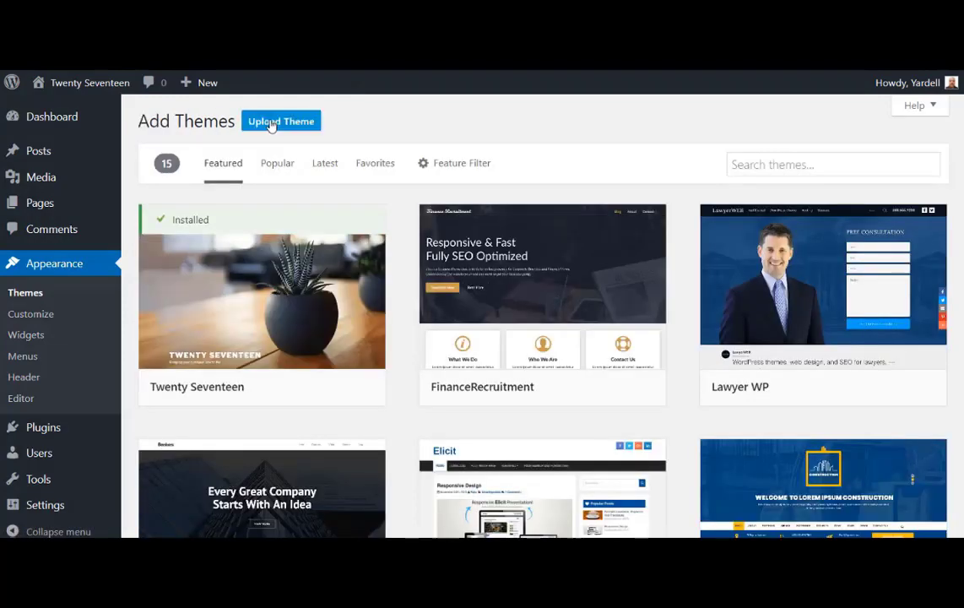
{"action": "left_click", "coordinate": [271, 125]}
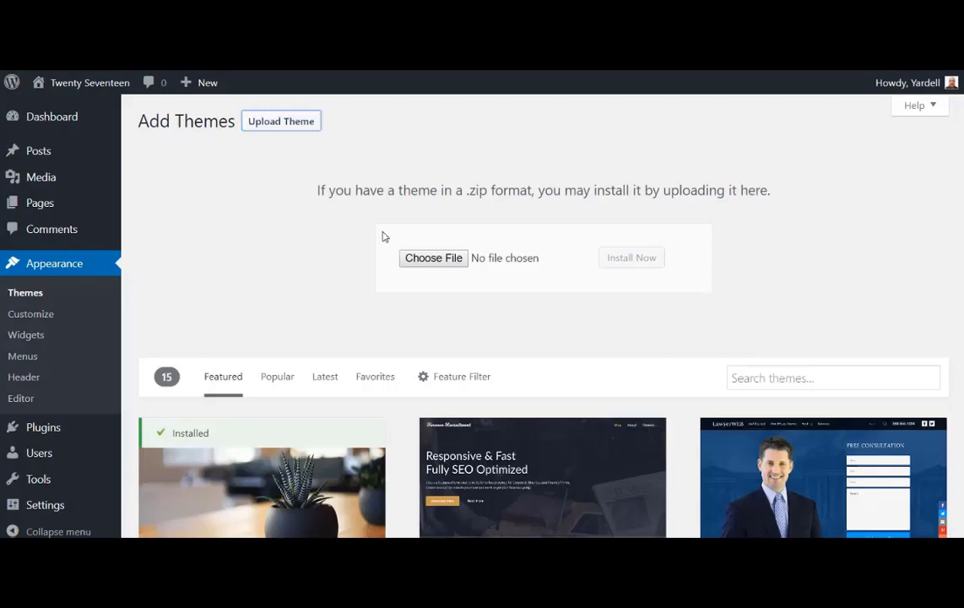
{"action": "left_click", "coordinate": [411, 260]}
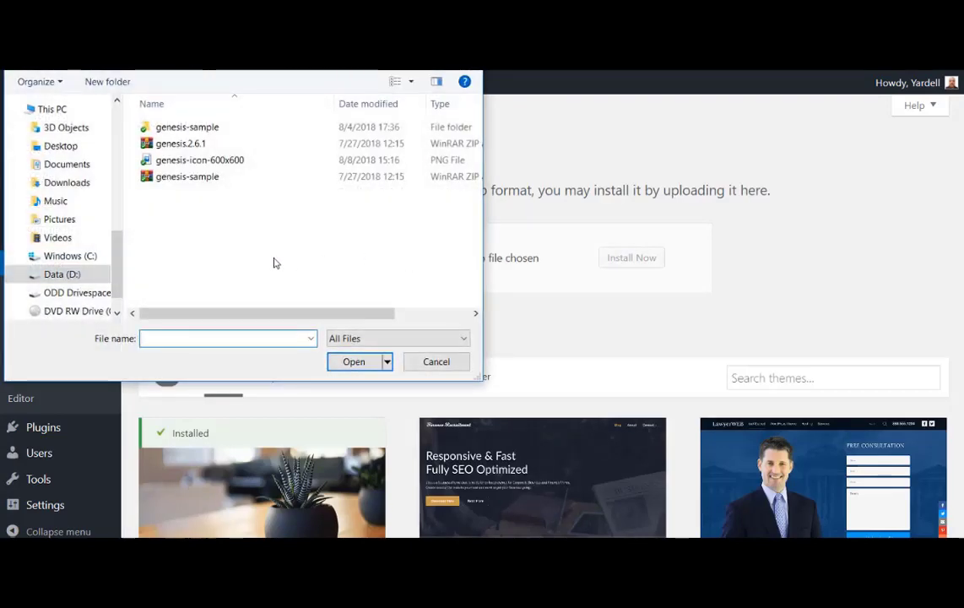
{"action": "left_click", "coordinate": [209, 187]}
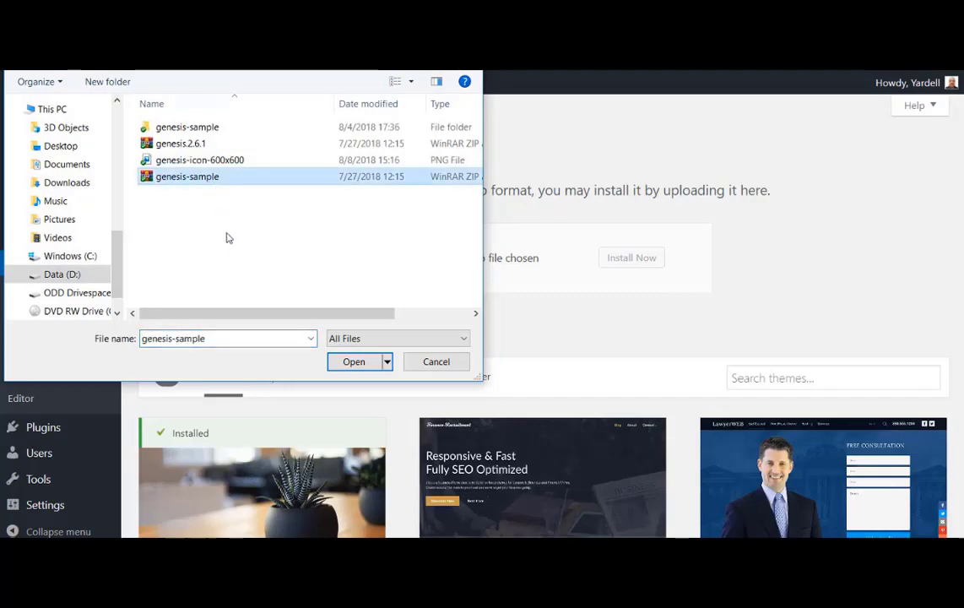
{"action": "left_click", "coordinate": [355, 361]}
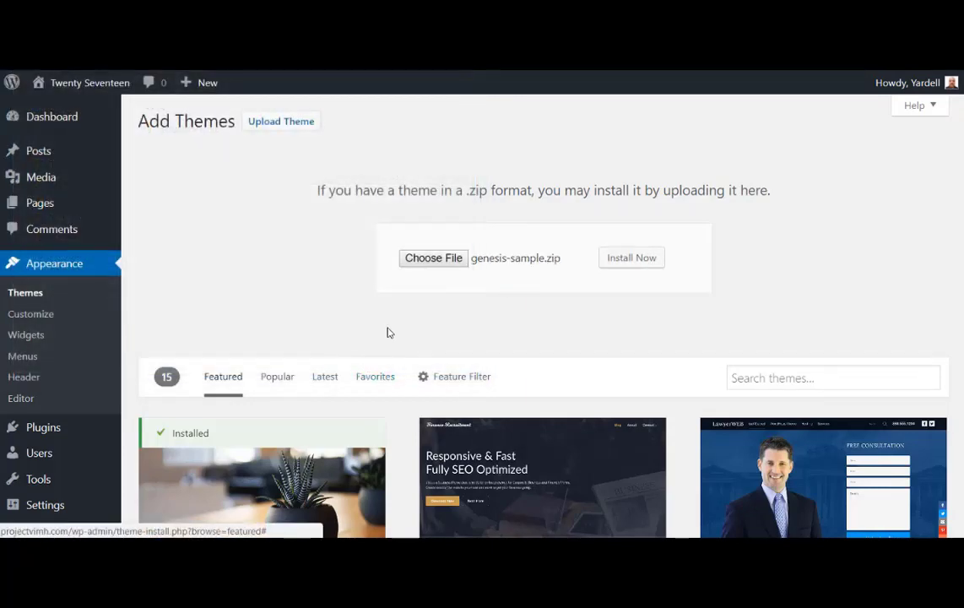
{"action": "left_click", "coordinate": [644, 263]}
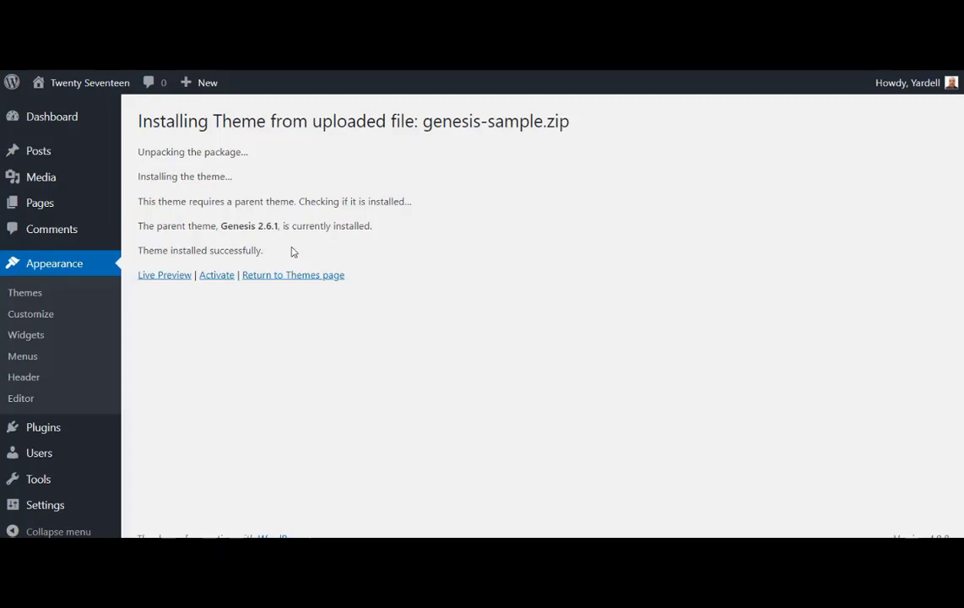
Activate the newly installed Genesis Sample theme and visit the site's front page.
{"action": "left_click", "coordinate": [213, 279]}
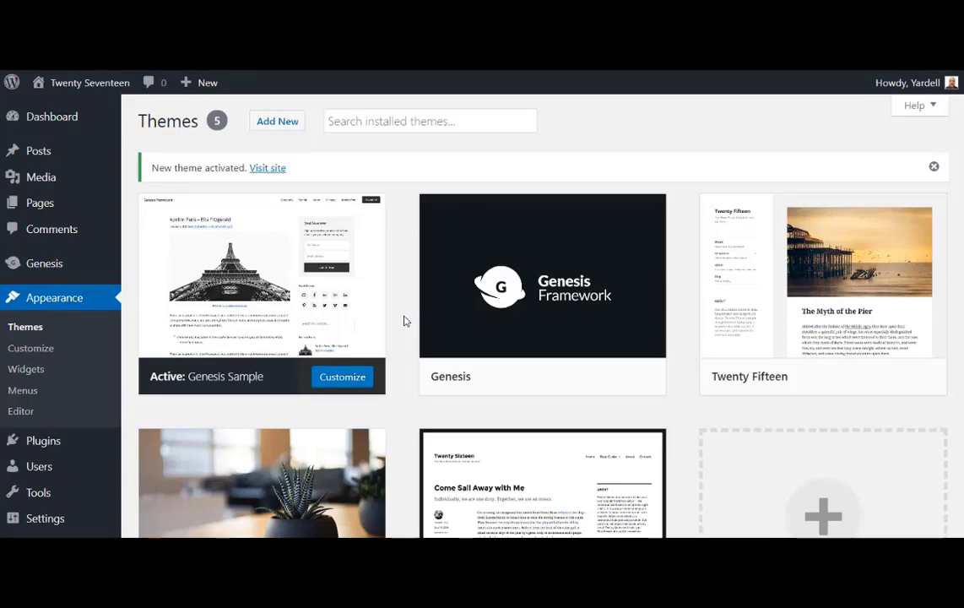
{"action": "left_click", "coordinate": [270, 168]}
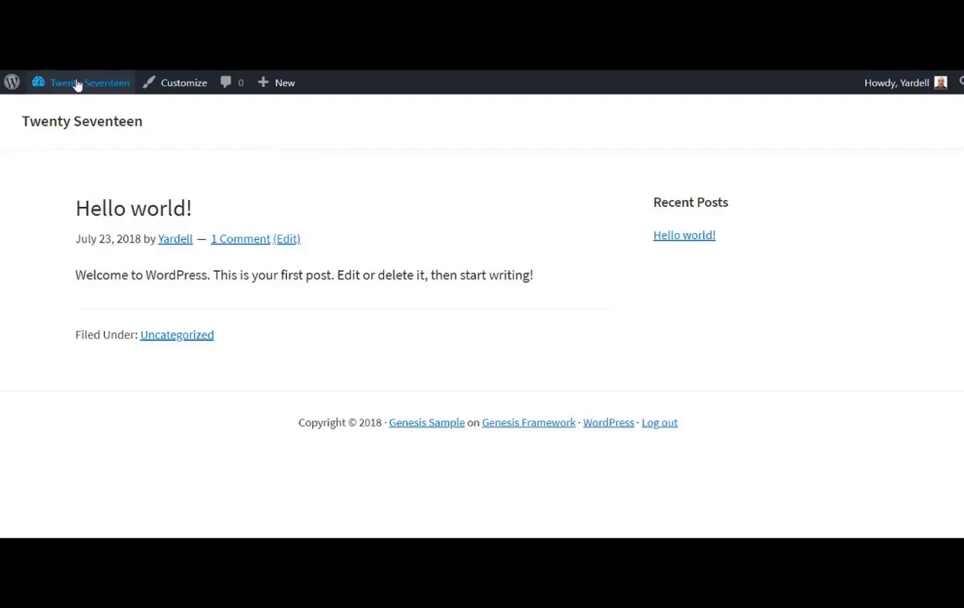
Install the WordPress importer for posts, pages and comments from the site's import tools, and run it.
{"action": "mouse_move", "coordinate": [75, 85]}
{"action": "left_click", "coordinate": [60, 113]}
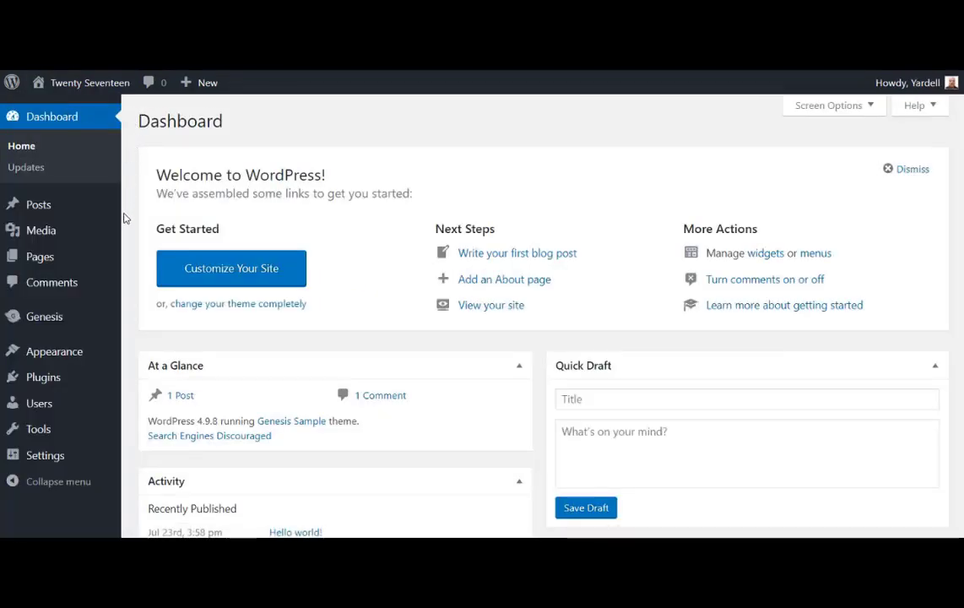
{"action": "mouse_move", "coordinate": [79, 441]}
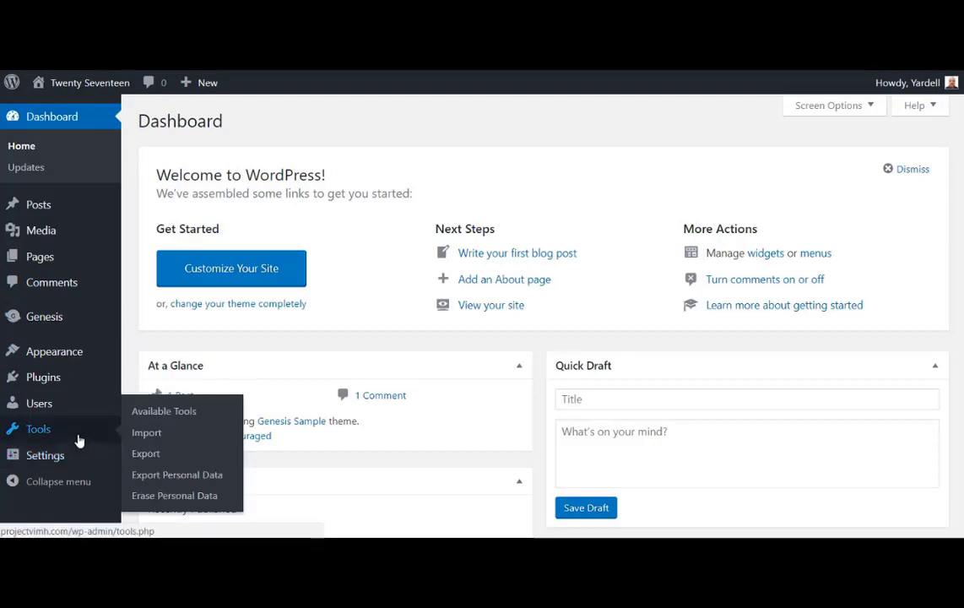
{"action": "left_click", "coordinate": [135, 435]}
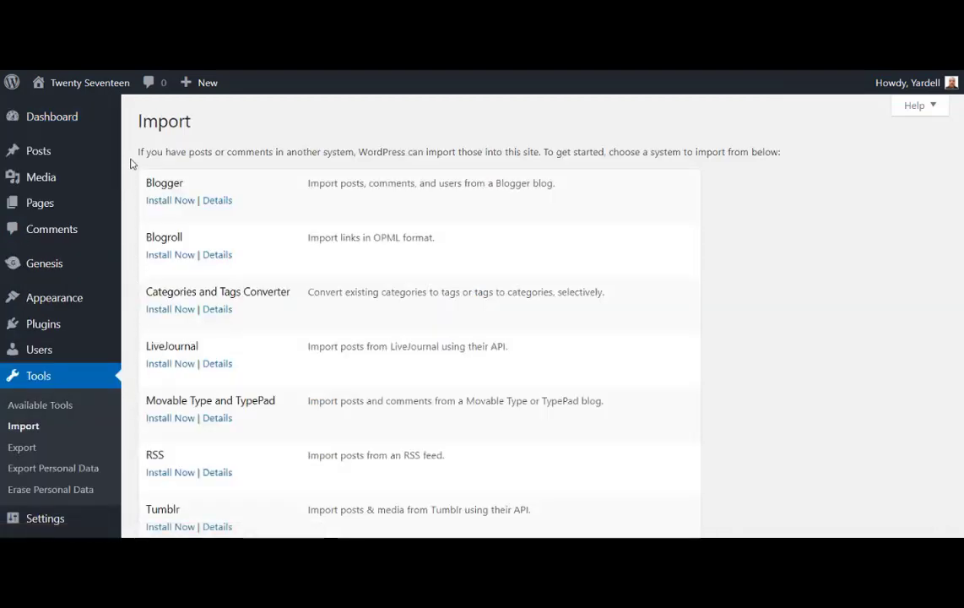
{"action": "scroll", "coordinate": [131, 179], "scroll_direction": "down", "scroll_amount": 3}
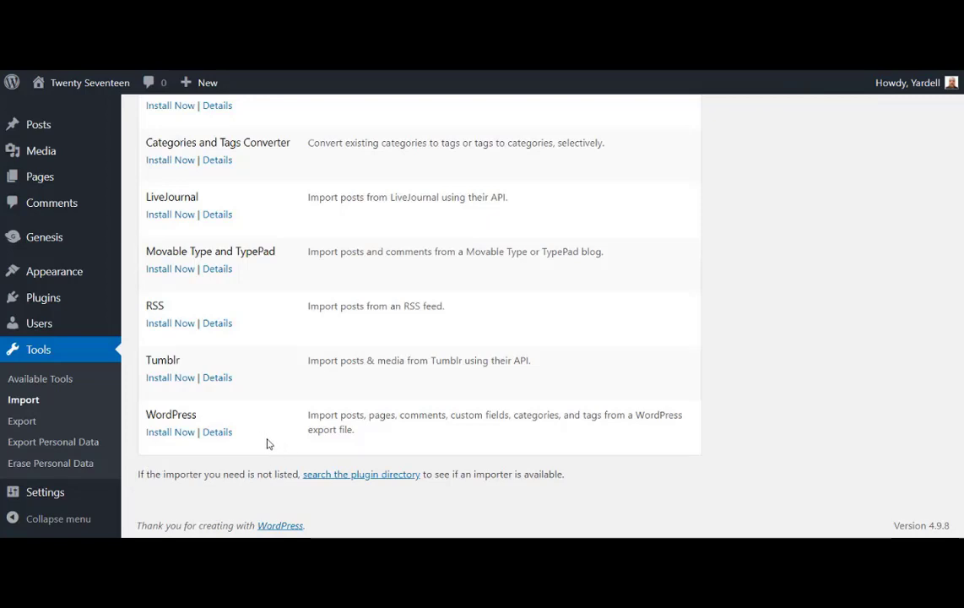
{"action": "left_click", "coordinate": [159, 434]}
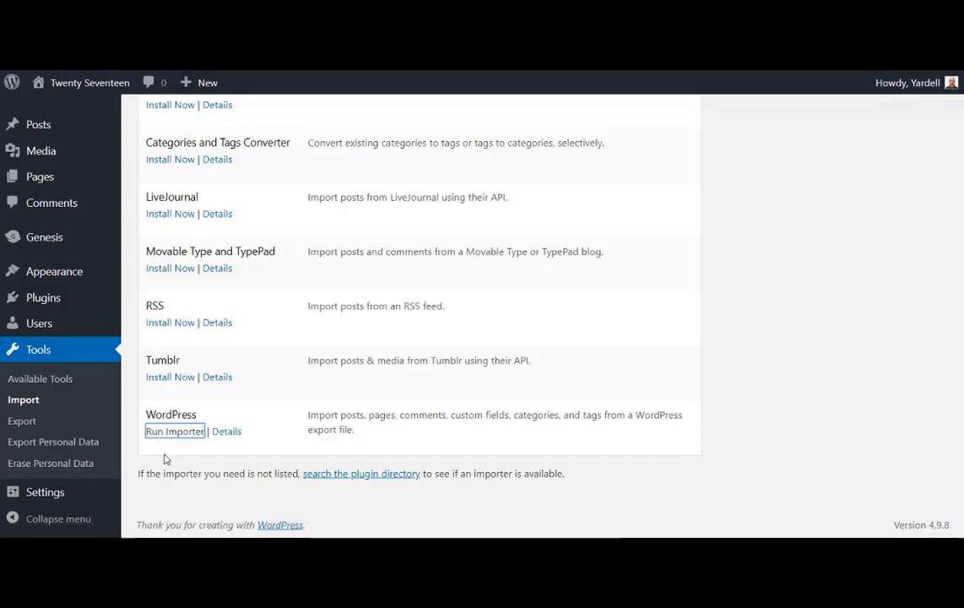
{"action": "left_click", "coordinate": [177, 436]}
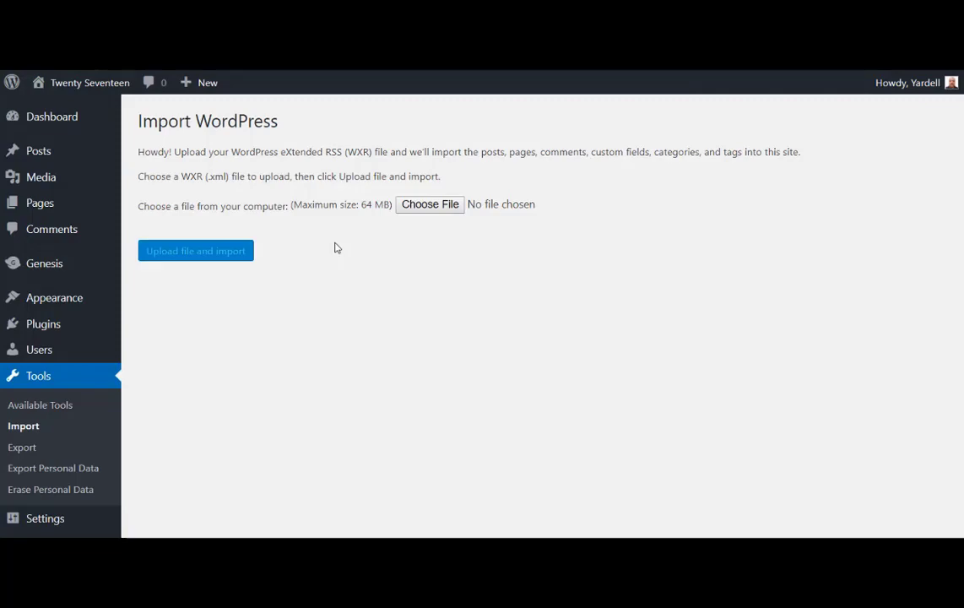
Upload the demo content file sample.xml from the xml folder inside genesis-sample to the importer.
{"action": "left_click", "coordinate": [424, 208]}
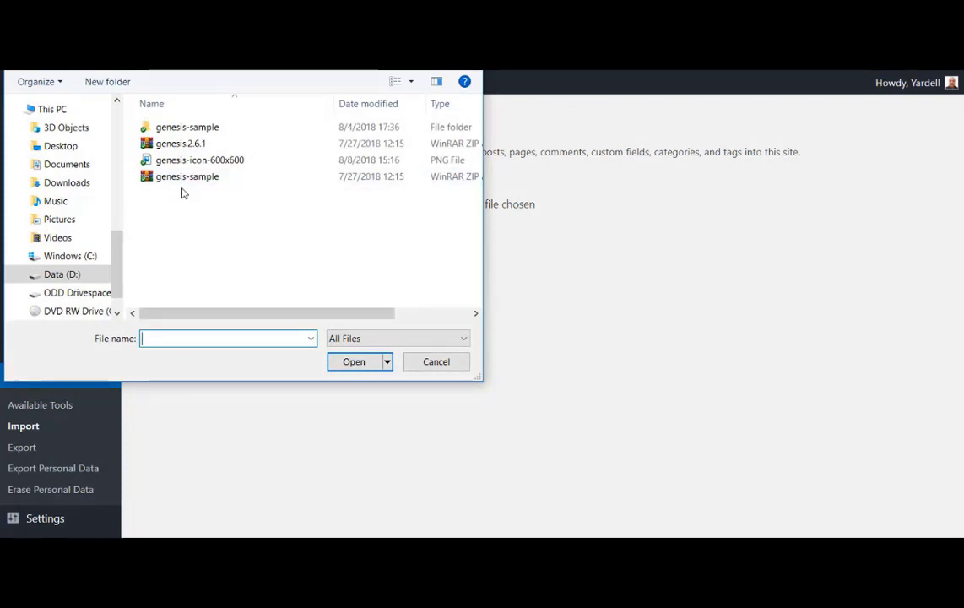
{"action": "double_click", "coordinate": [215, 131]}
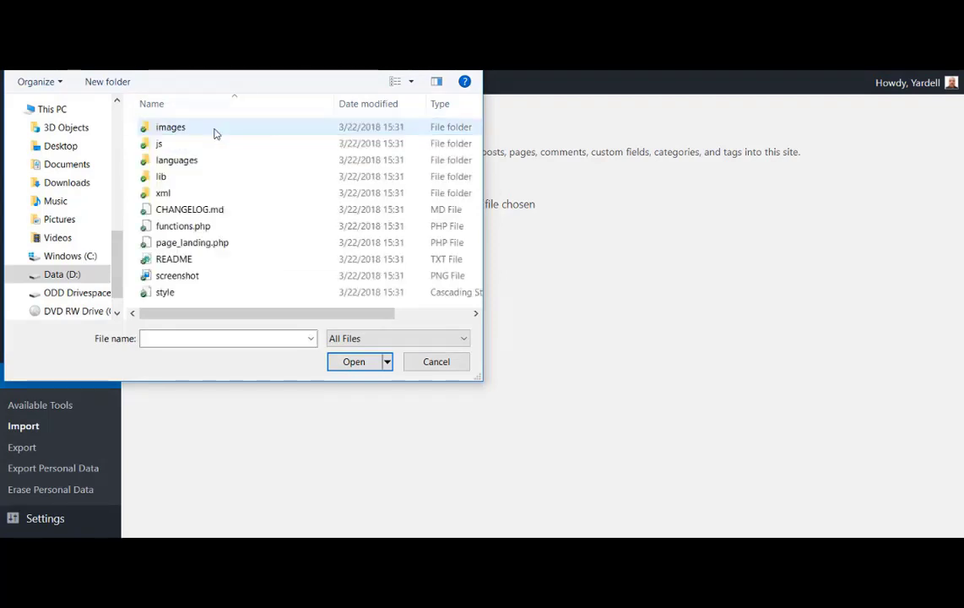
{"action": "double_click", "coordinate": [186, 196]}
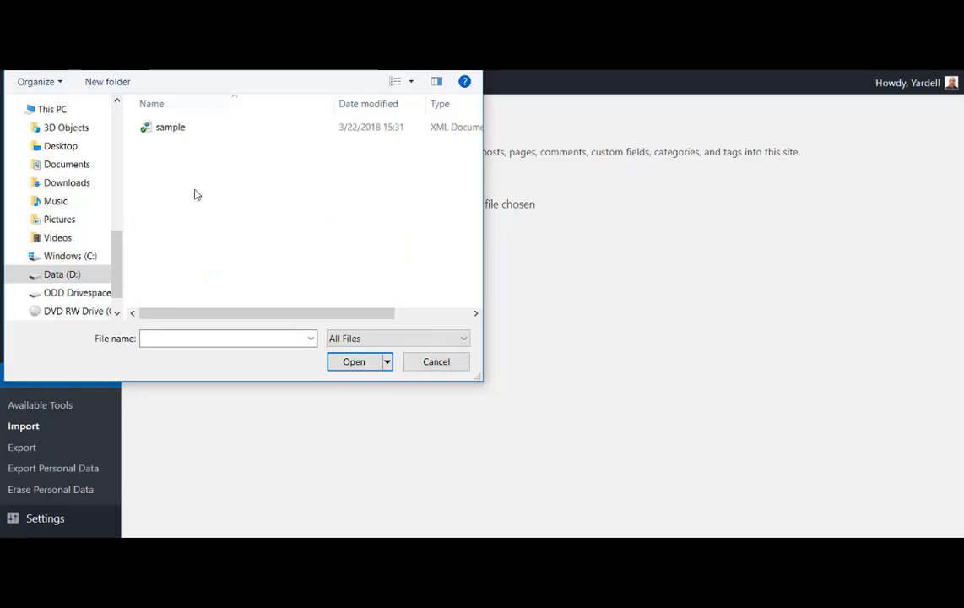
{"action": "left_click", "coordinate": [179, 133]}
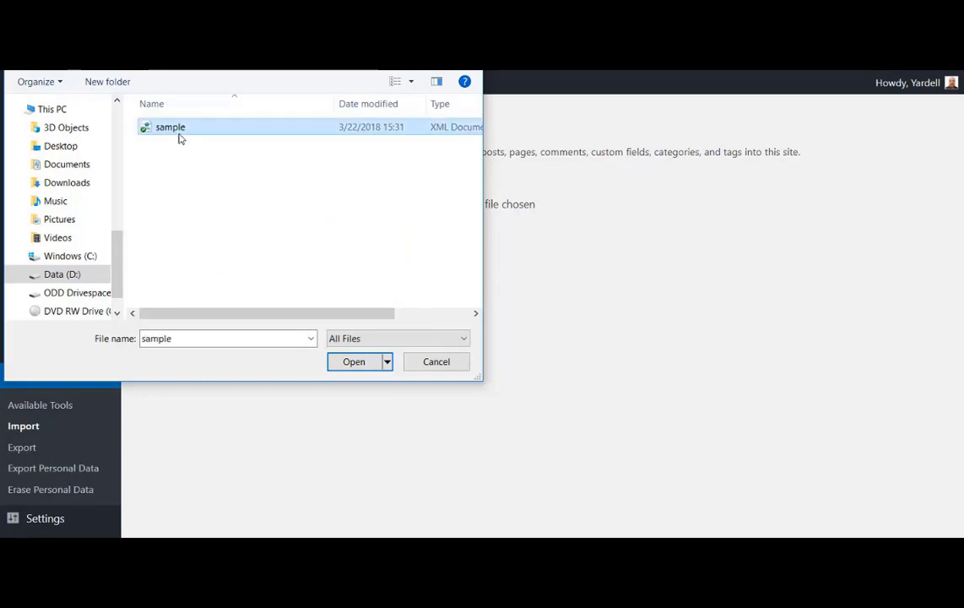
{"action": "left_click", "coordinate": [356, 361]}
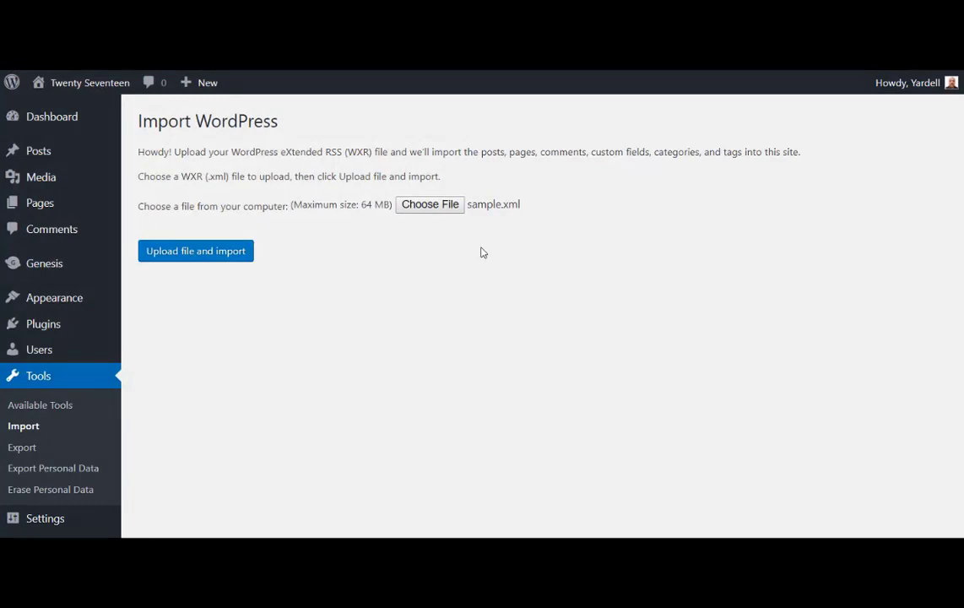
{"action": "left_click", "coordinate": [228, 258]}
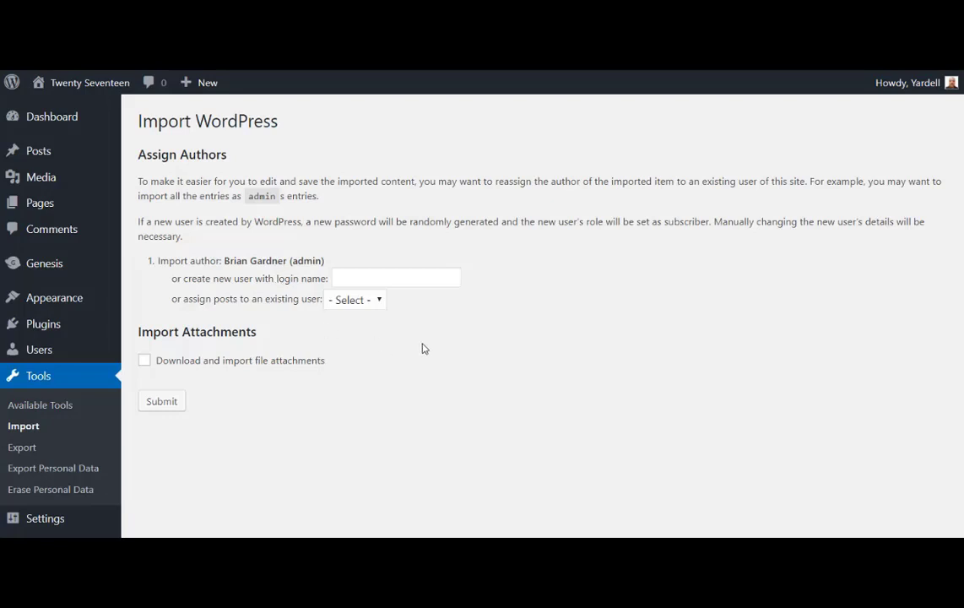
Import the demo content including its file attachments, without assigning the posts to an existing user, and return to the dashboard.
{"action": "left_click", "coordinate": [381, 303]}
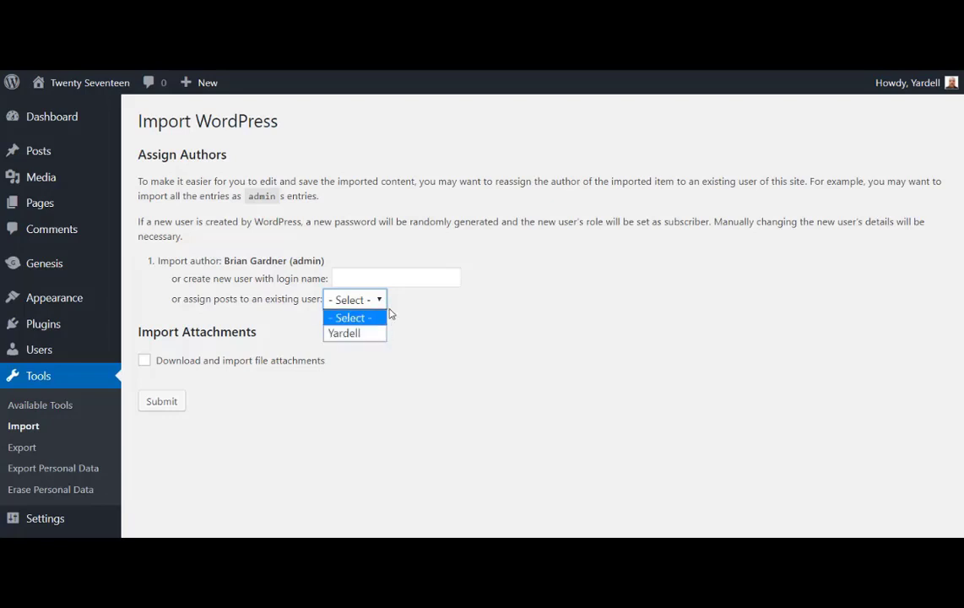
{"action": "left_click", "coordinate": [408, 307]}
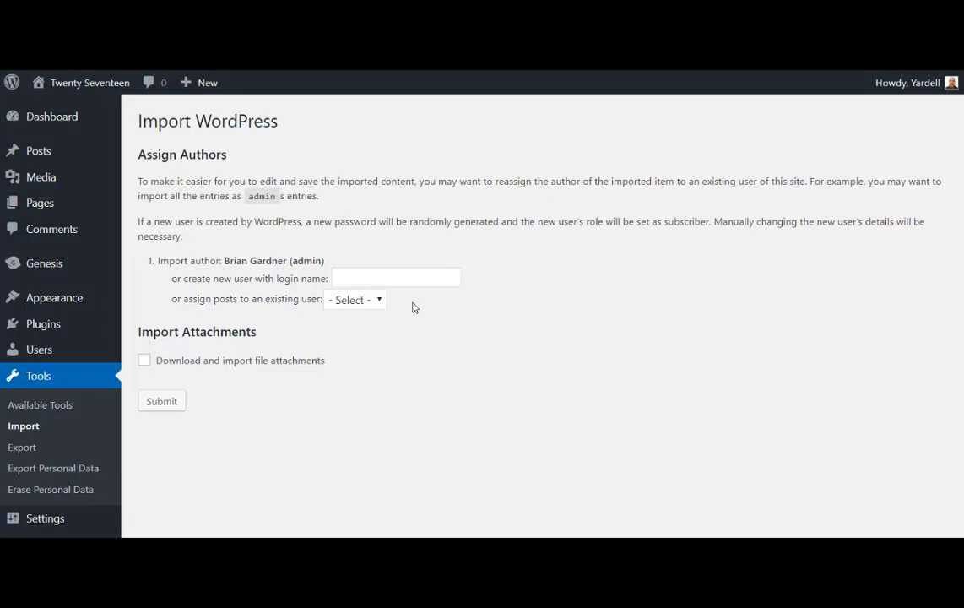
{"action": "left_click", "coordinate": [144, 360]}
{"action": "left_click", "coordinate": [153, 404]}
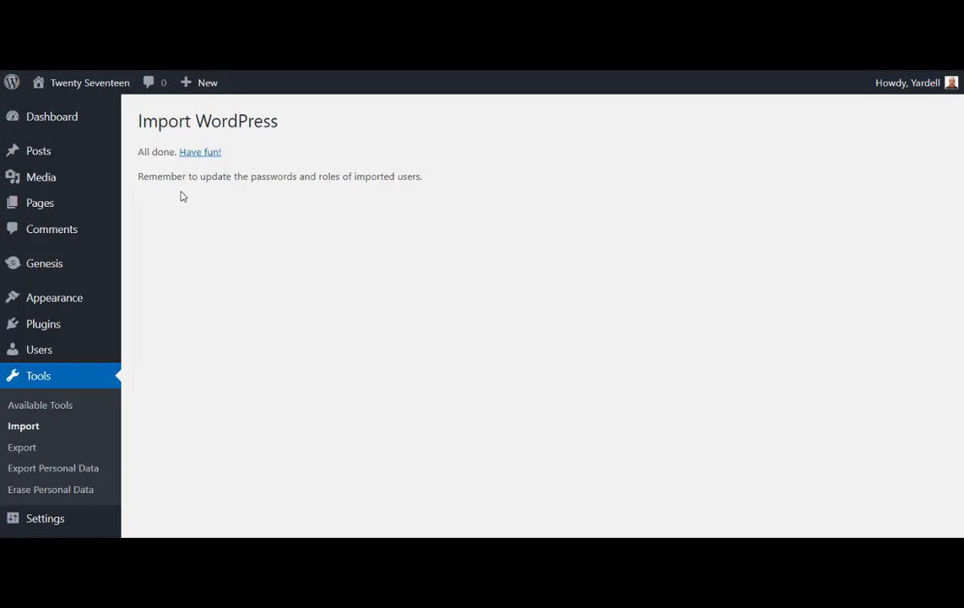
{"action": "left_click", "coordinate": [201, 152]}
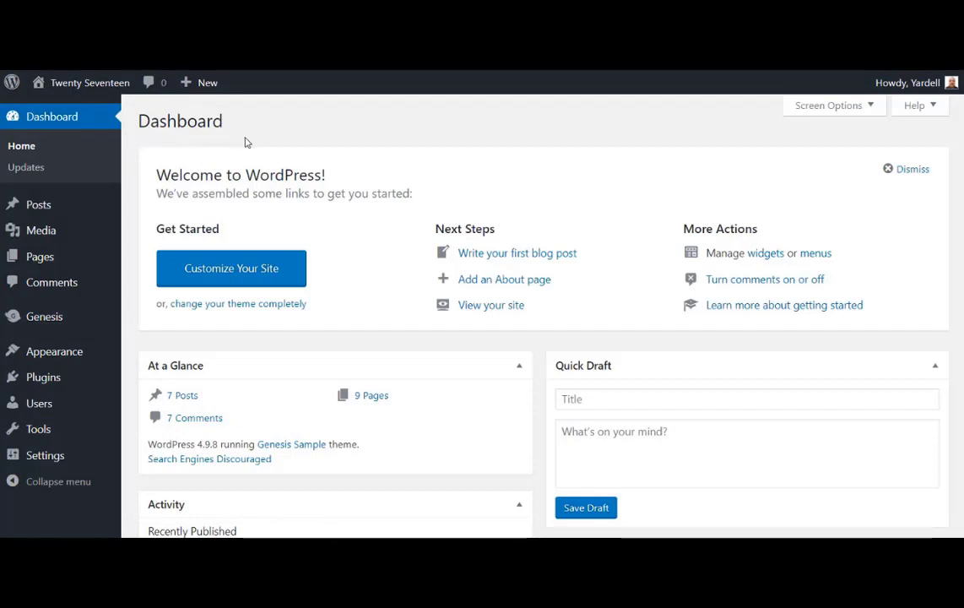
Visit the site's front page and examine the imported demo posts down to the pagination and footer.
{"action": "mouse_move", "coordinate": [101, 85]}
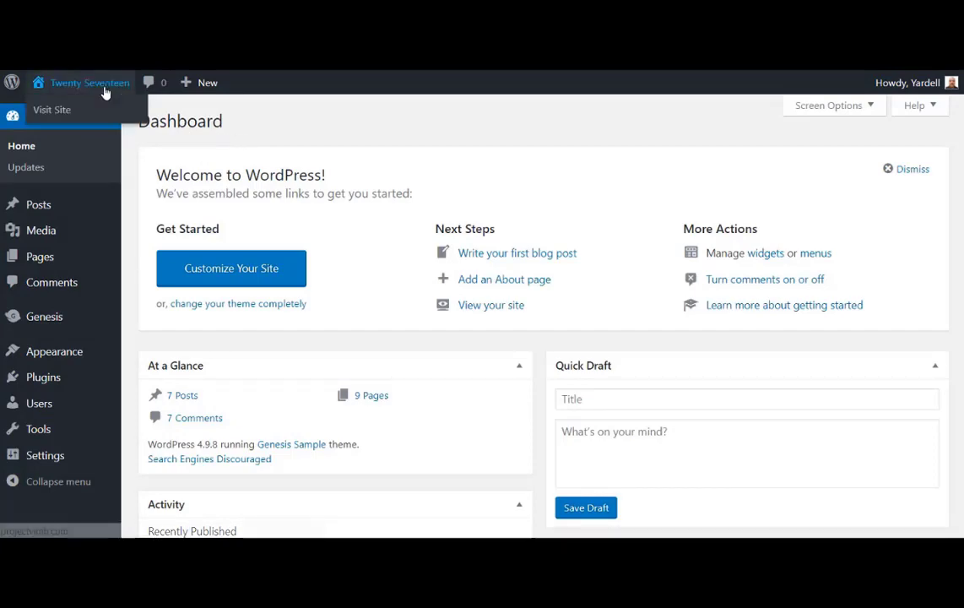
{"action": "left_click", "coordinate": [96, 109]}
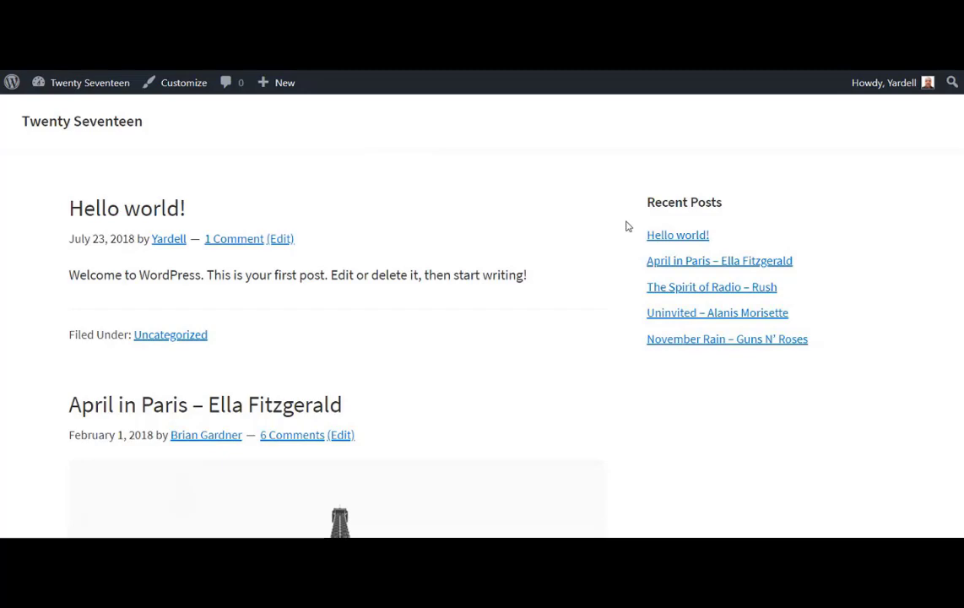
{"action": "scroll", "coordinate": [627, 226], "scroll_direction": "down", "scroll_amount": 3}
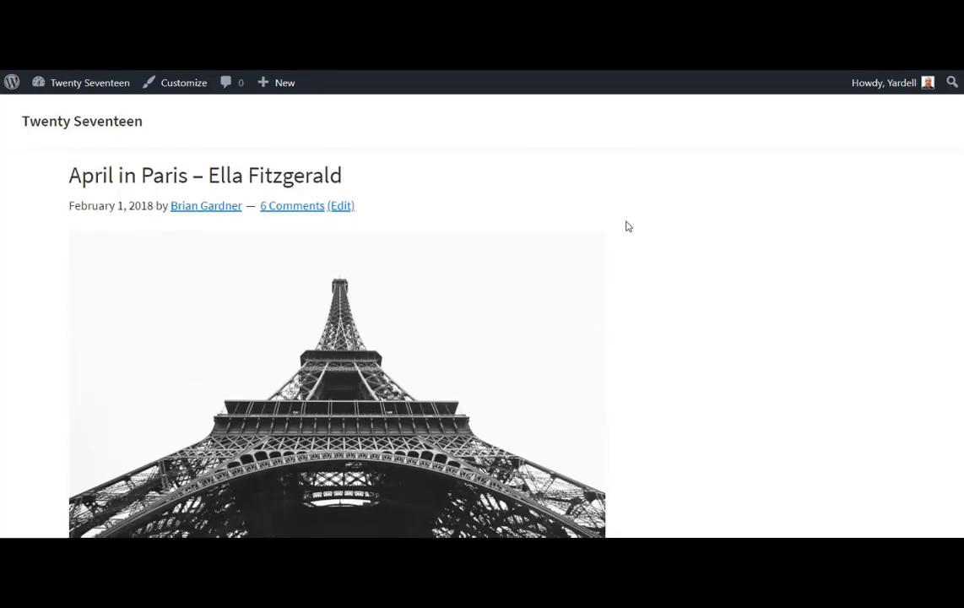
{"action": "scroll", "coordinate": [627, 226], "scroll_direction": "down", "scroll_amount": 3}
{"action": "scroll", "coordinate": [627, 226], "scroll_direction": "down", "scroll_amount": 9}
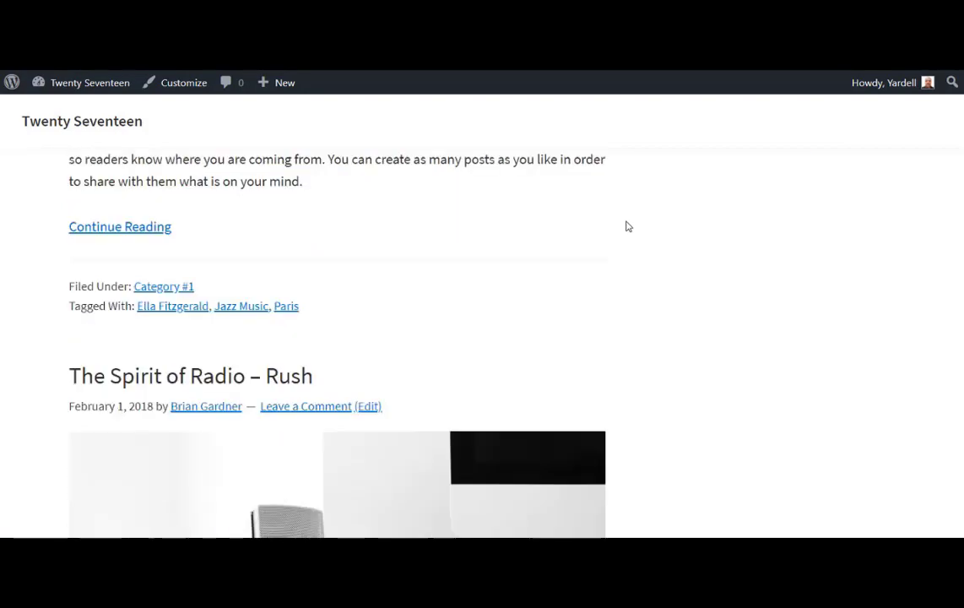
{"action": "scroll", "coordinate": [627, 227], "scroll_direction": "down", "scroll_amount": 12}
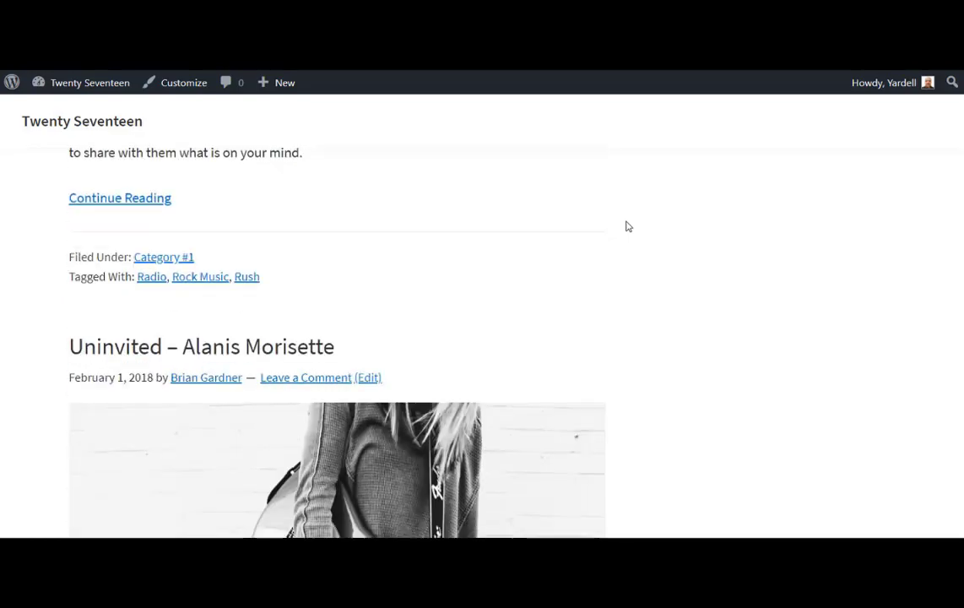
{"action": "scroll", "coordinate": [628, 226], "scroll_direction": "down", "scroll_amount": 12}
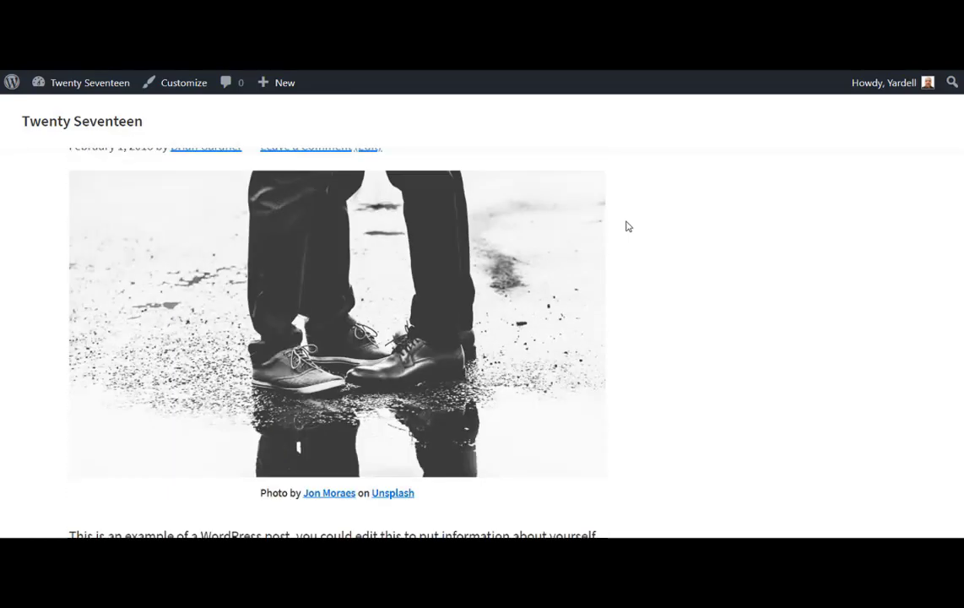
{"action": "scroll", "coordinate": [628, 227], "scroll_direction": "down", "scroll_amount": 4}
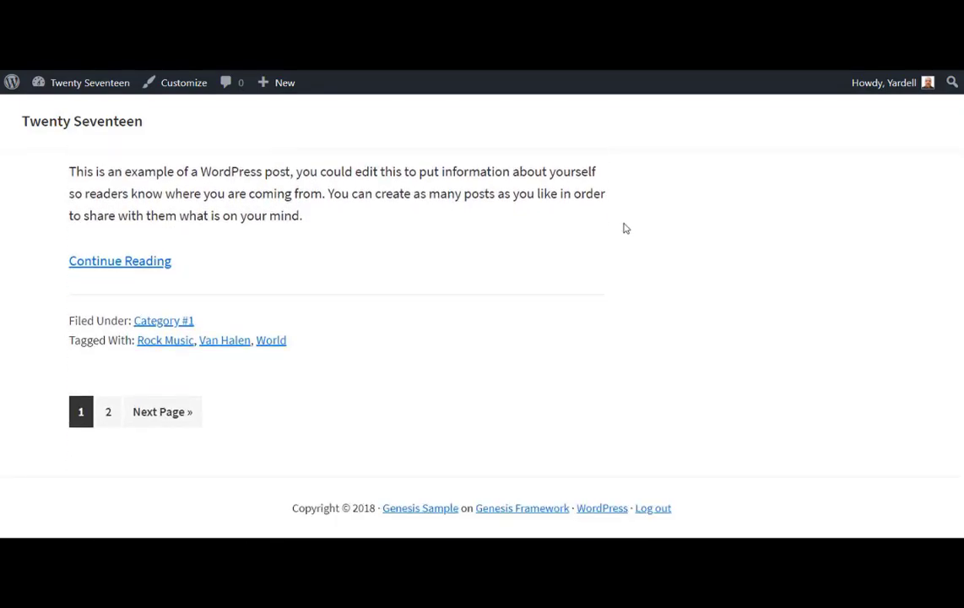
{"action": "scroll", "coordinate": [621, 232], "scroll_direction": "up", "scroll_amount": 20}
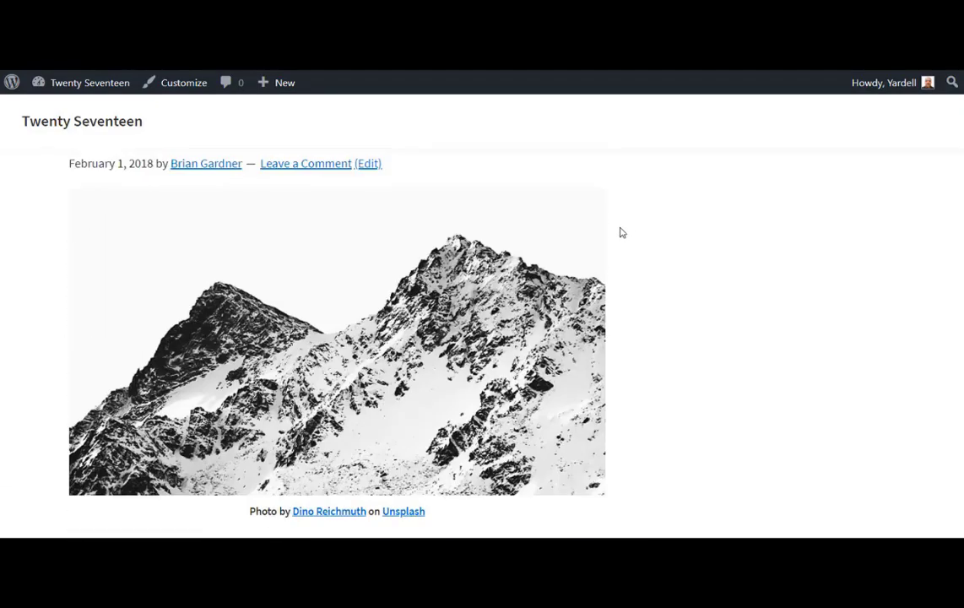
{"action": "scroll", "coordinate": [620, 232], "scroll_direction": "up", "scroll_amount": 20}
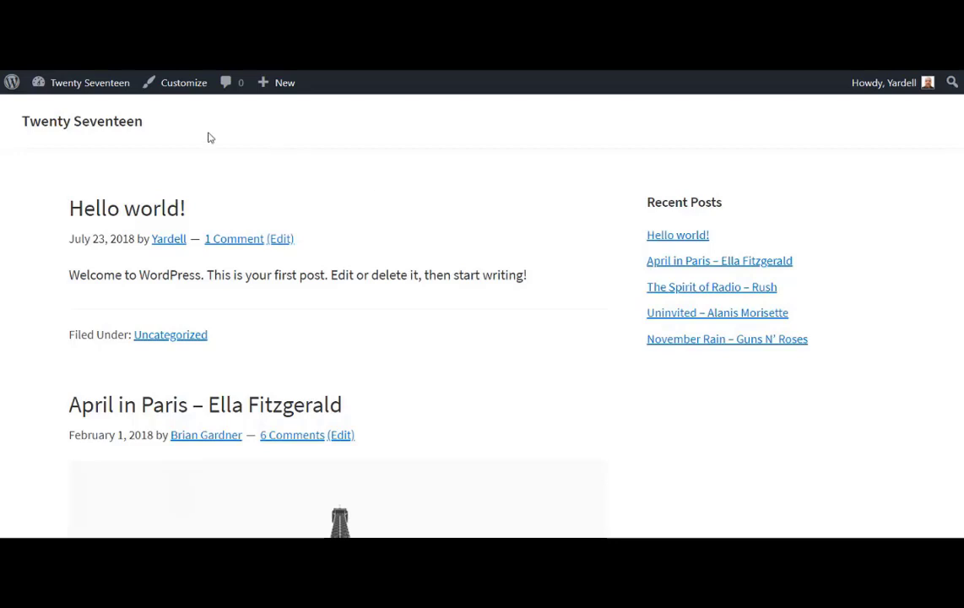
Return to the dashboard and view the imported images in the media library.
{"action": "mouse_move", "coordinate": [71, 85]}
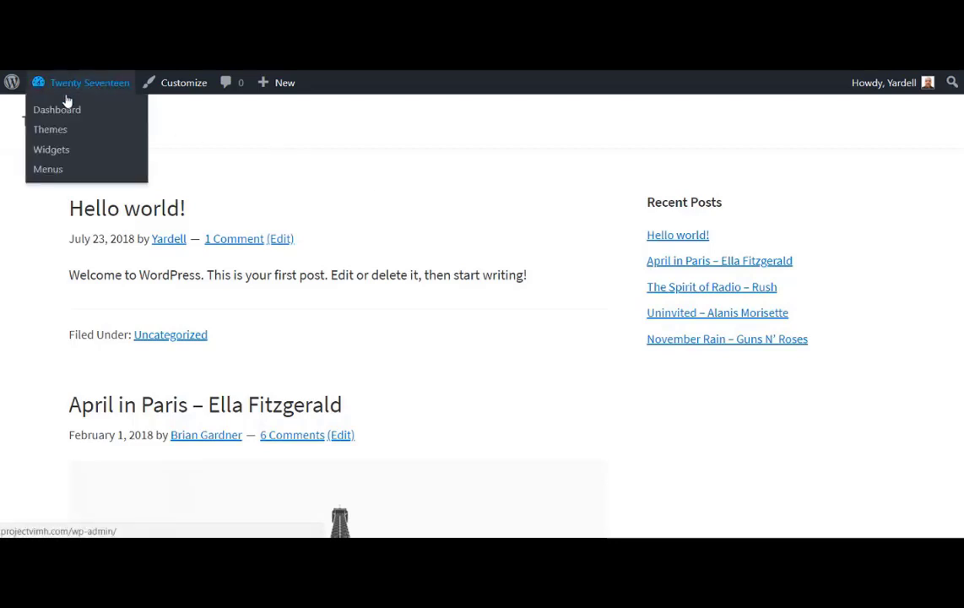
{"action": "left_click", "coordinate": [80, 112]}
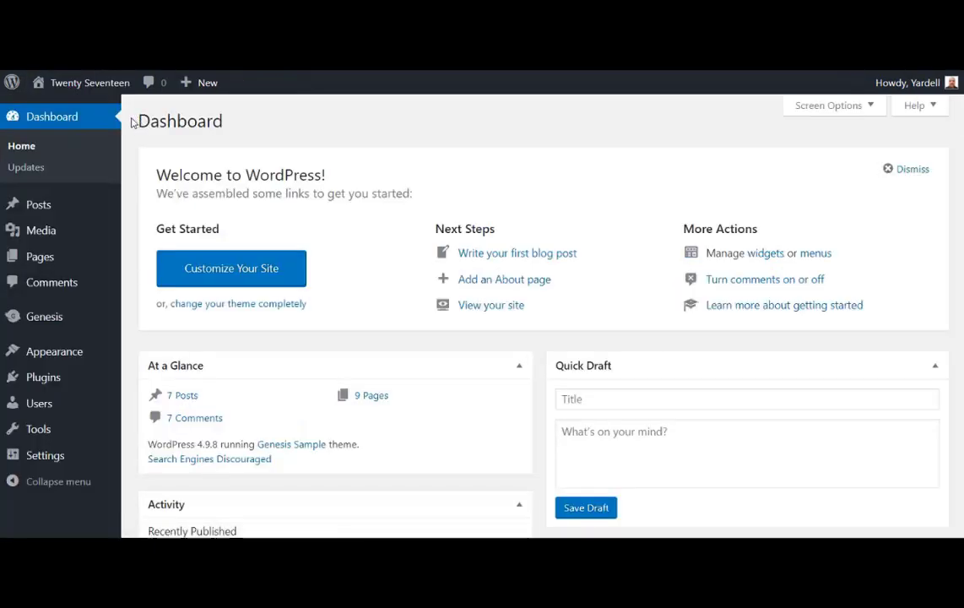
{"action": "mouse_move", "coordinate": [79, 231]}
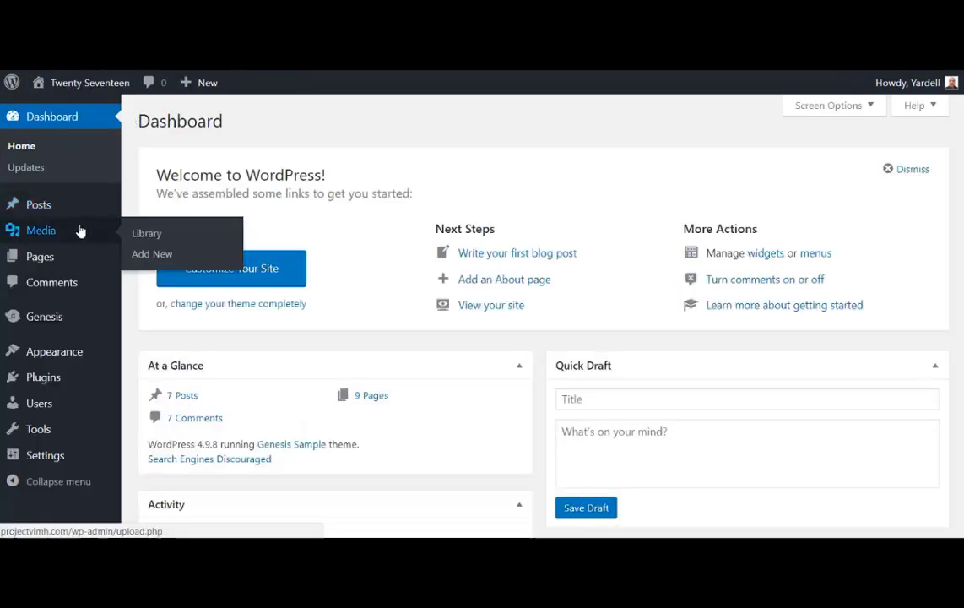
{"action": "left_click", "coordinate": [139, 236]}
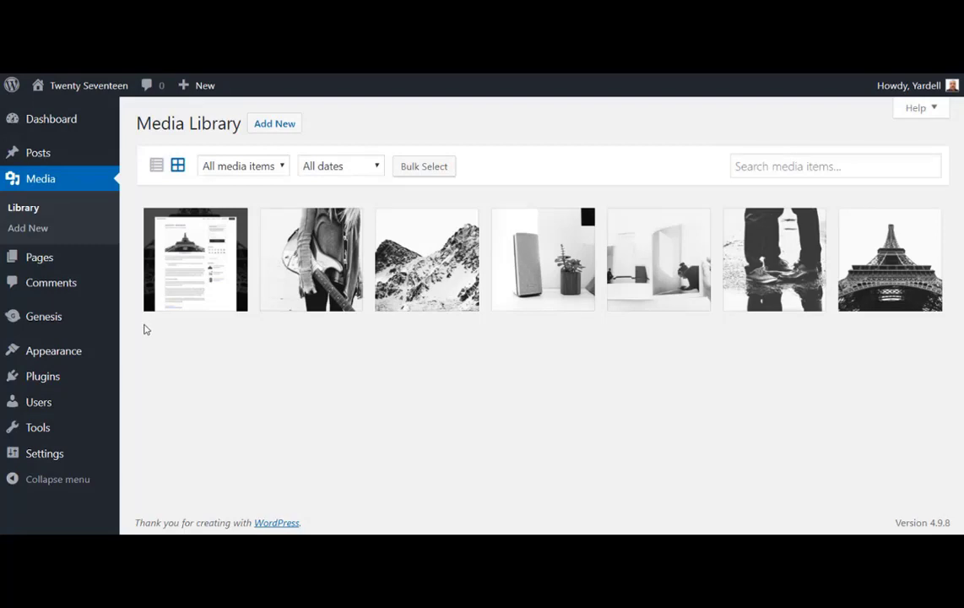
Open the site identity settings in the theme customizer and change the site title to Genesis Framework.
{"action": "mouse_move", "coordinate": [54, 349]}
{"action": "left_click", "coordinate": [152, 380]}
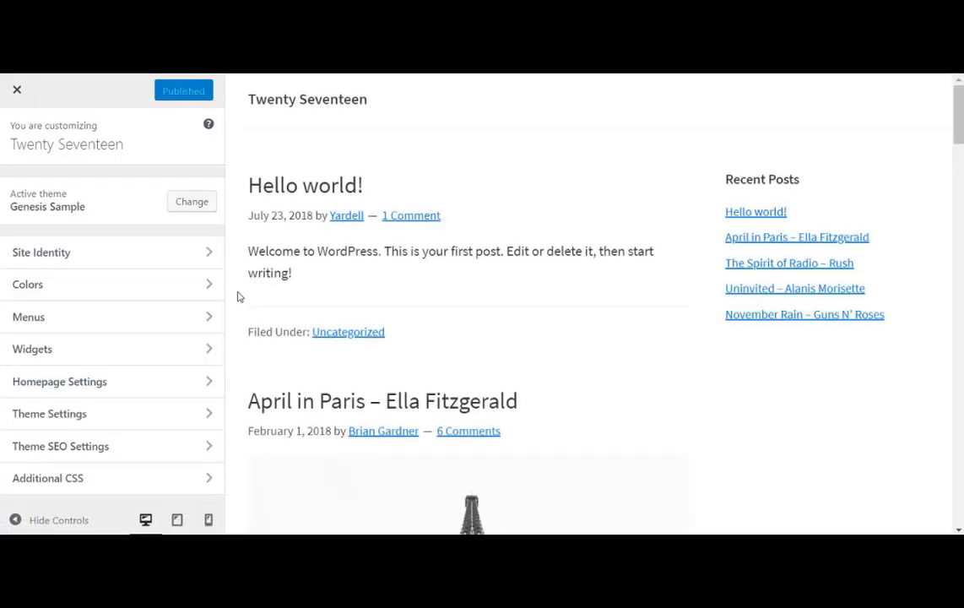
{"action": "left_click", "coordinate": [168, 256]}
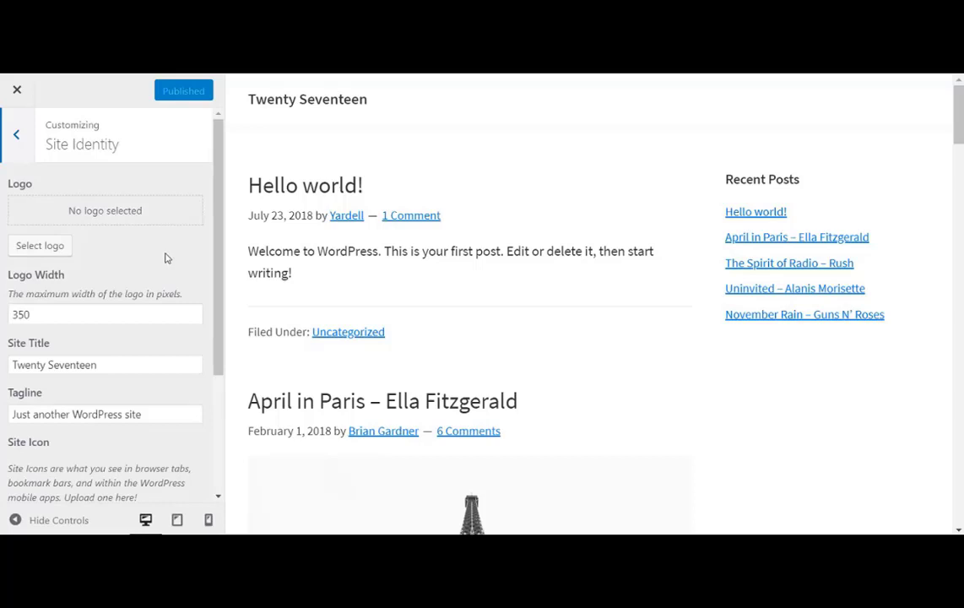
{"action": "left_click", "coordinate": [113, 363]}
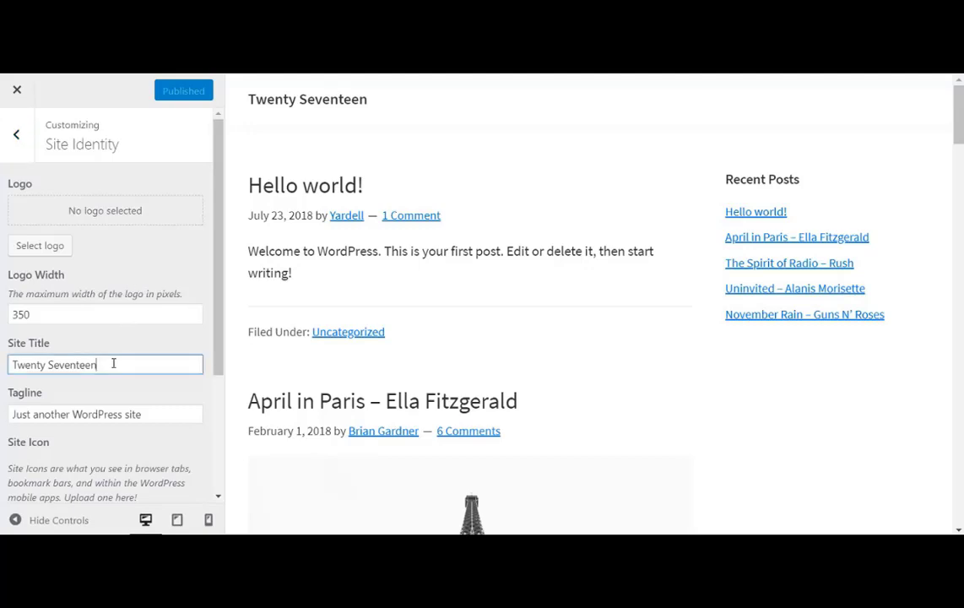
{"action": "key", "text": "BackSpace"}
{"action": "key", "text": "BackSpace"}
{"action": "key", "text": "BackSpace"}
{"action": "key", "text": "BackSpace"}
{"action": "key", "text": "BackSpace"}
{"action": "key", "text": "BackSpace"}
{"action": "key", "text": "BackSpace"}
{"action": "key", "text": "BackSpace"}
{"action": "key", "text": "BackSpace"}
{"action": "key", "text": "BackSpace"}
{"action": "key", "text": "BackSpace"}
{"action": "key", "text": "BackSpace"}
{"action": "key", "text": "BackSpace"}
{"action": "key", "text": "BackSpace"}
{"action": "key", "text": "BackSpace"}
{"action": "key", "text": "BackSpace"}
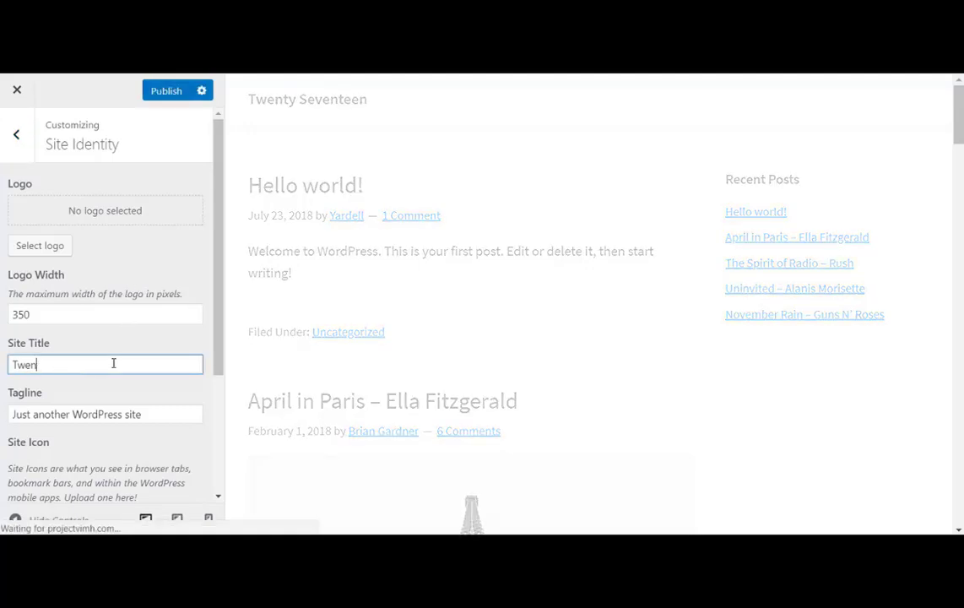
{"action": "type", "text": "Genesi"}
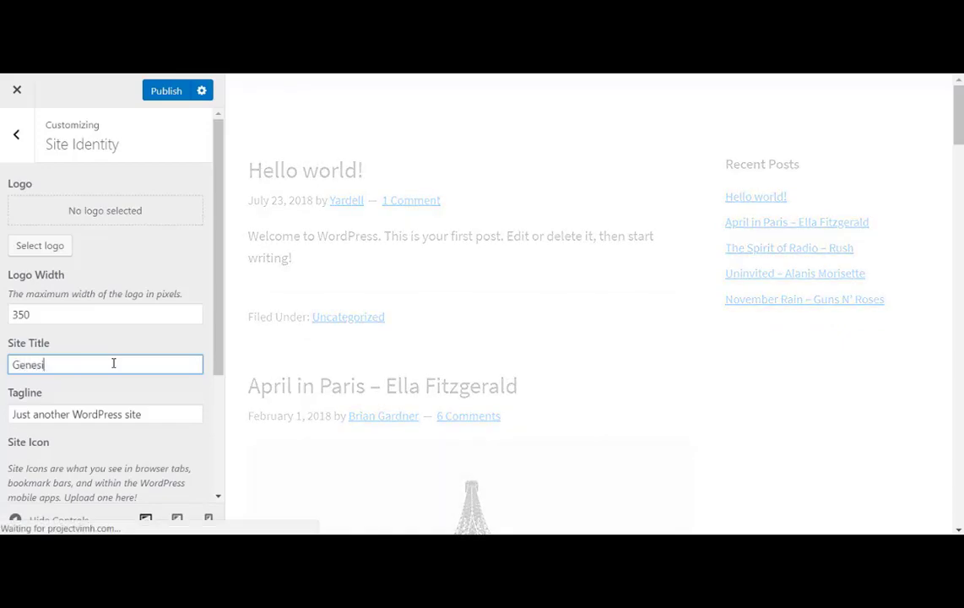
{"action": "type", "text": "s Framework"}
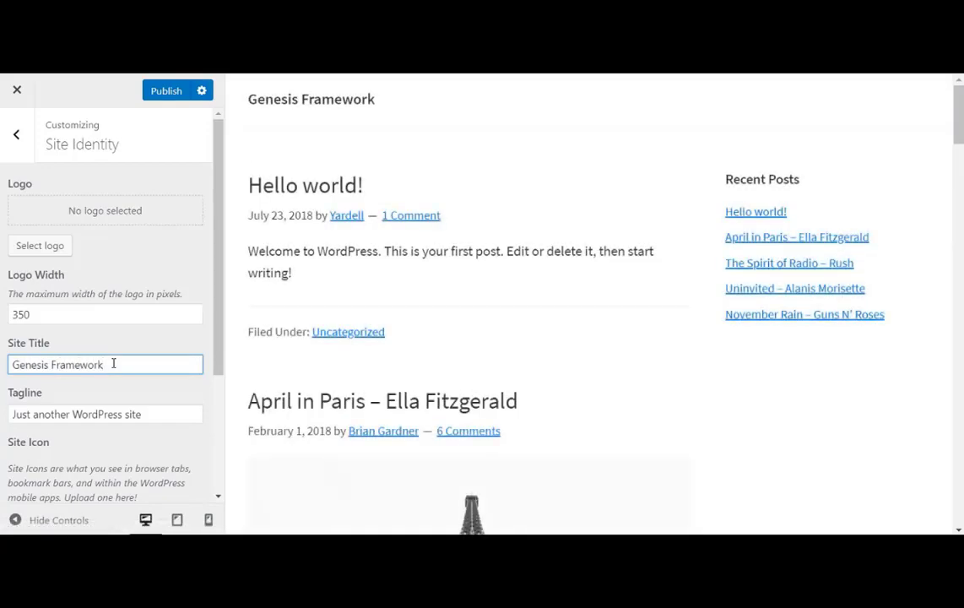
Clear the site's tagline so that it is empty.
{"action": "left_click_drag", "start_coordinate": [153, 415], "coordinate": [3, 384]}
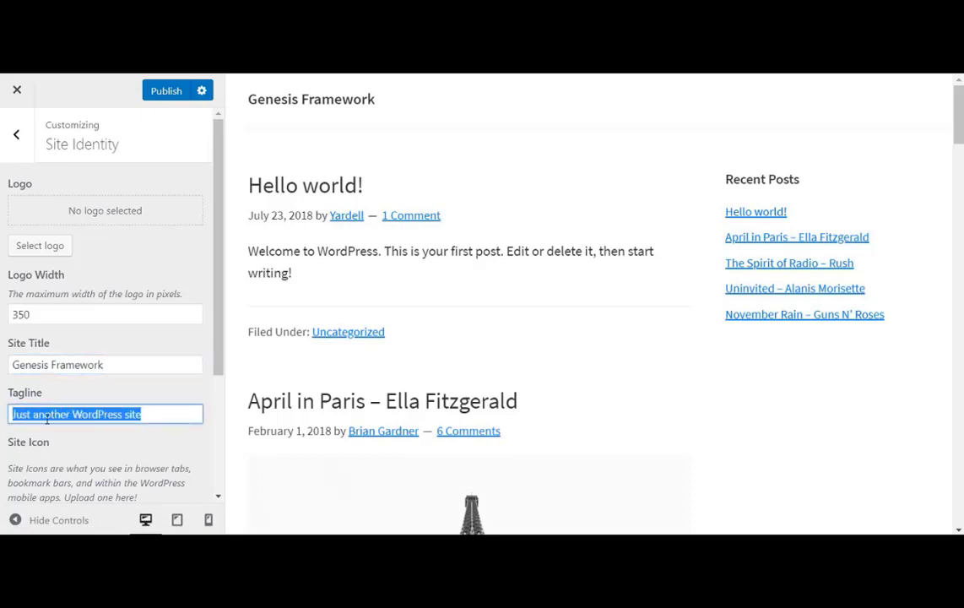
{"action": "key", "text": "BackSpace"}
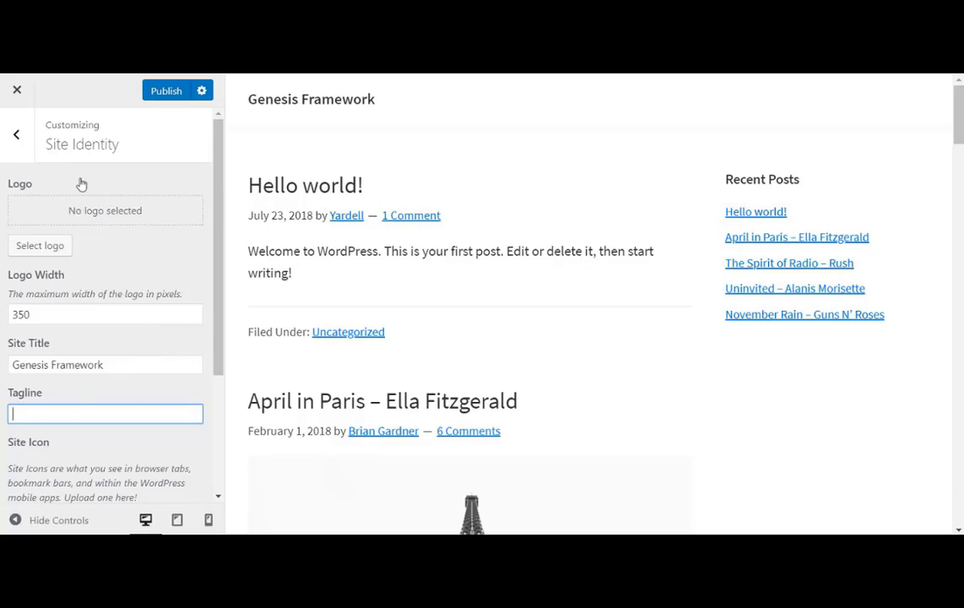
Try top-of-the-world.jpg, cropped to the mountain peaks, as the site logo and remove it again.
{"action": "left_click", "coordinate": [56, 246]}
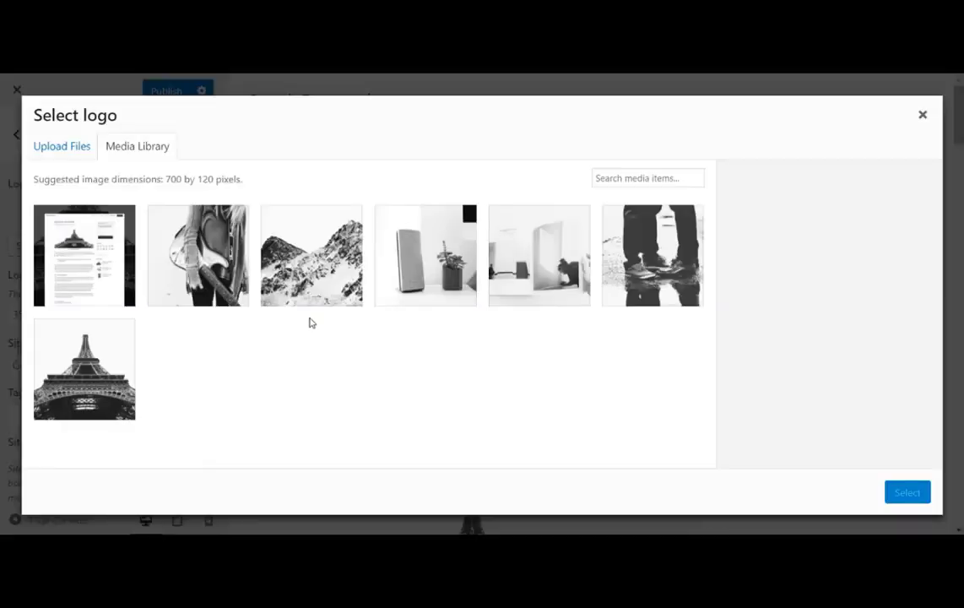
{"action": "left_click", "coordinate": [293, 250]}
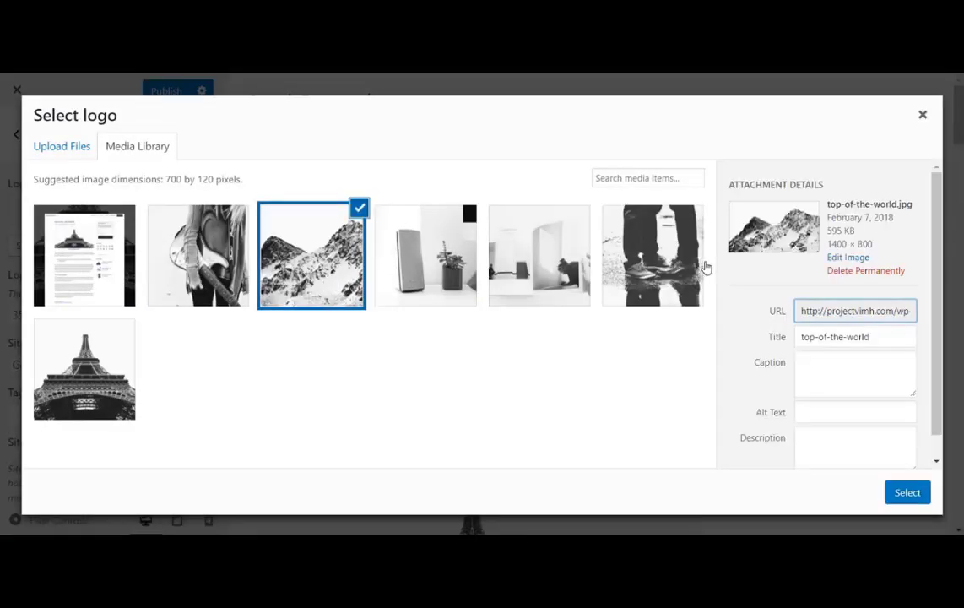
{"action": "left_click_drag", "start_coordinate": [937, 254], "coordinate": [934, 331]}
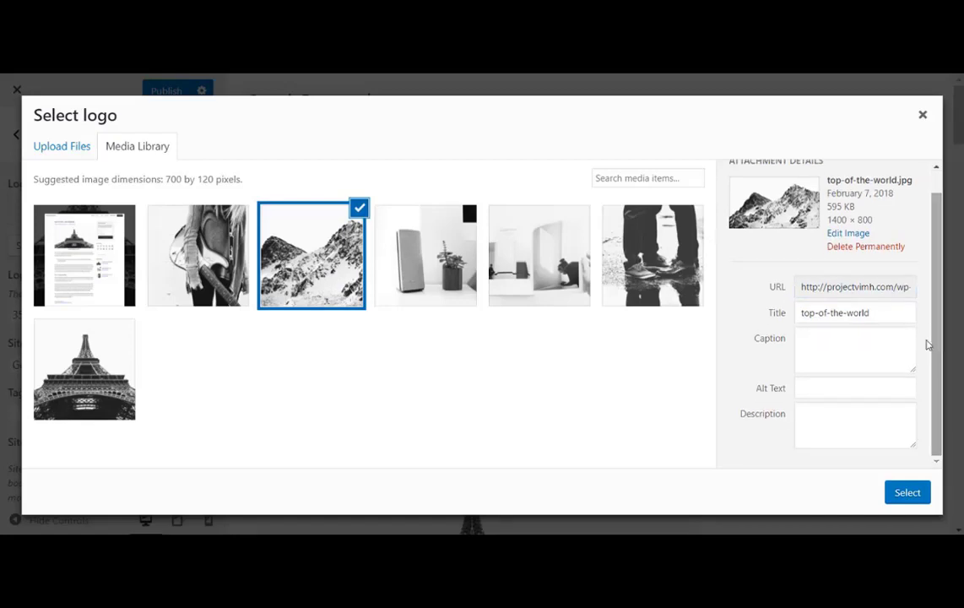
{"action": "left_click", "coordinate": [908, 493]}
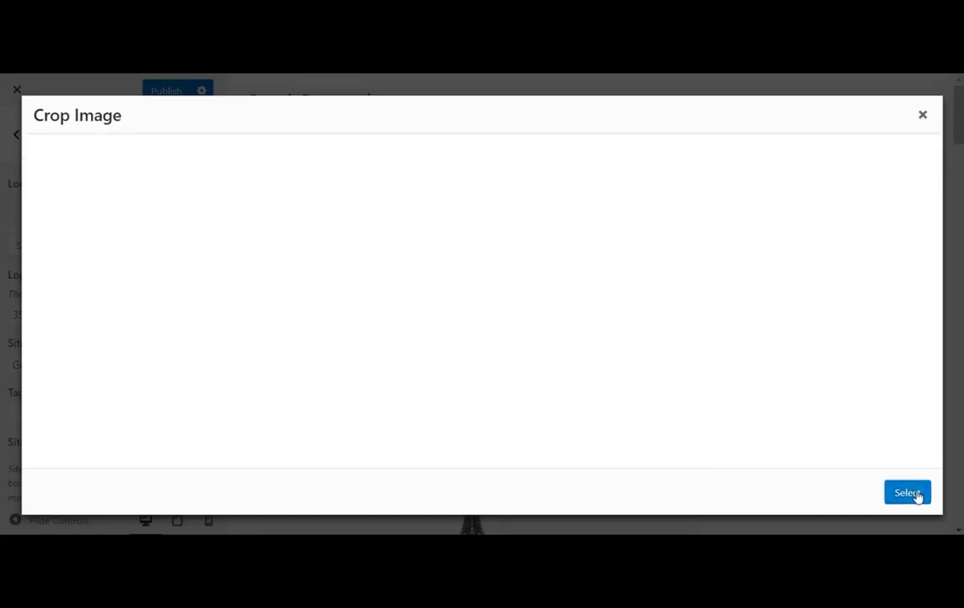
{"action": "left_click_drag", "start_coordinate": [612, 291], "coordinate": [612, 229]}
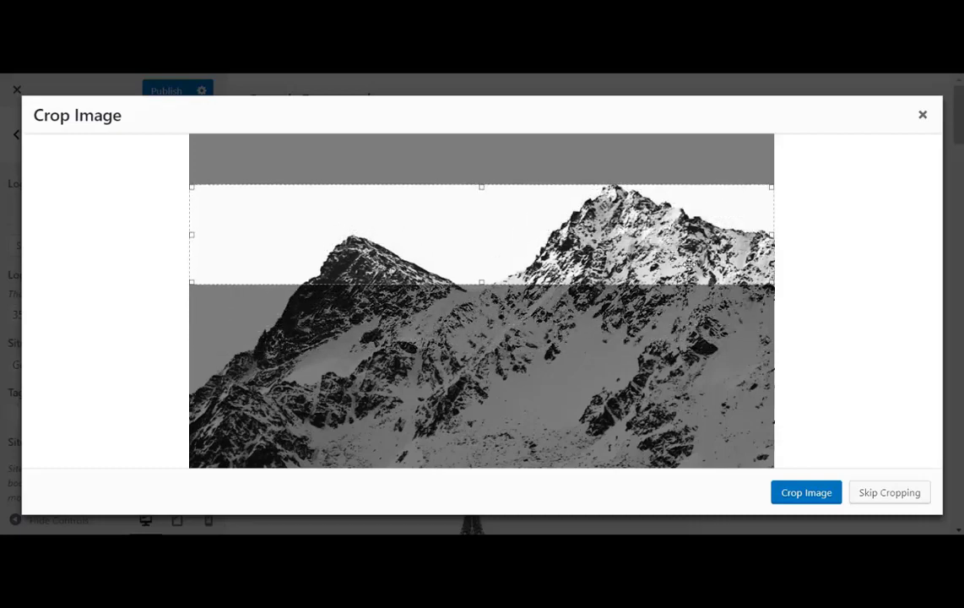
{"action": "left_click", "coordinate": [815, 498]}
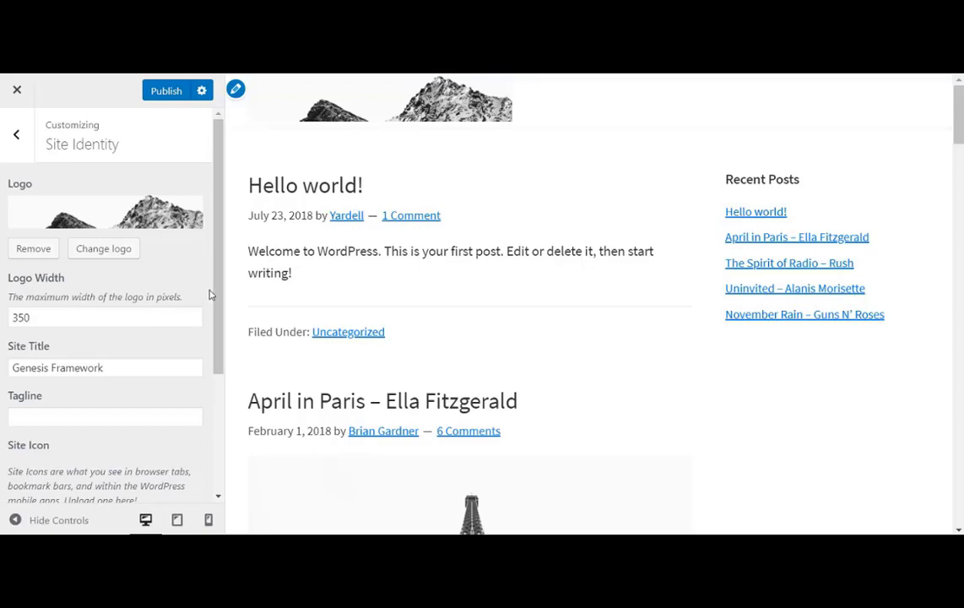
{"action": "left_click", "coordinate": [31, 250]}
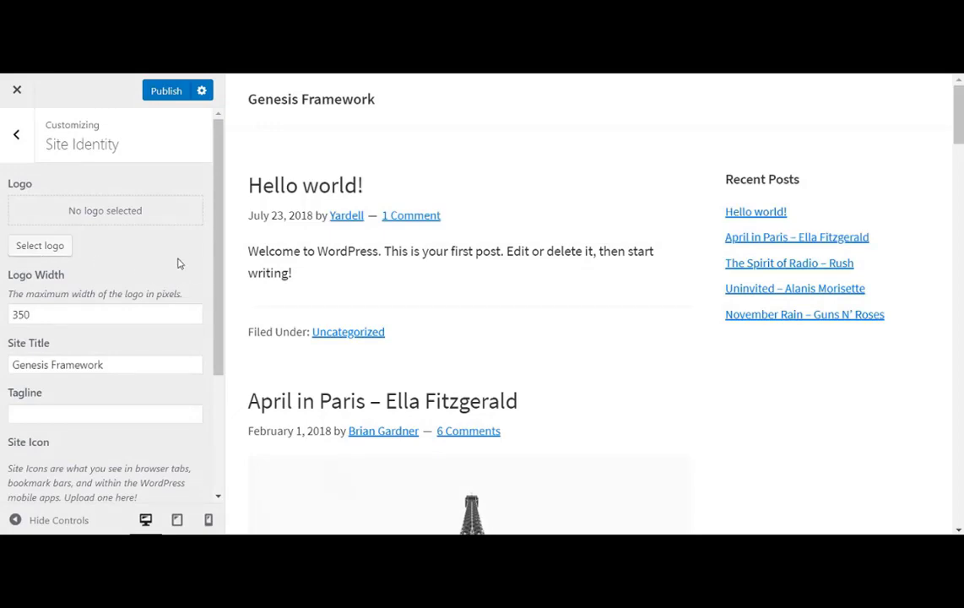
Upload genesis-icon-600x600 from the computer and set it as the site icon, keeping the whole image in the crop.
{"action": "scroll", "coordinate": [177, 263], "scroll_direction": "down", "scroll_amount": 3}
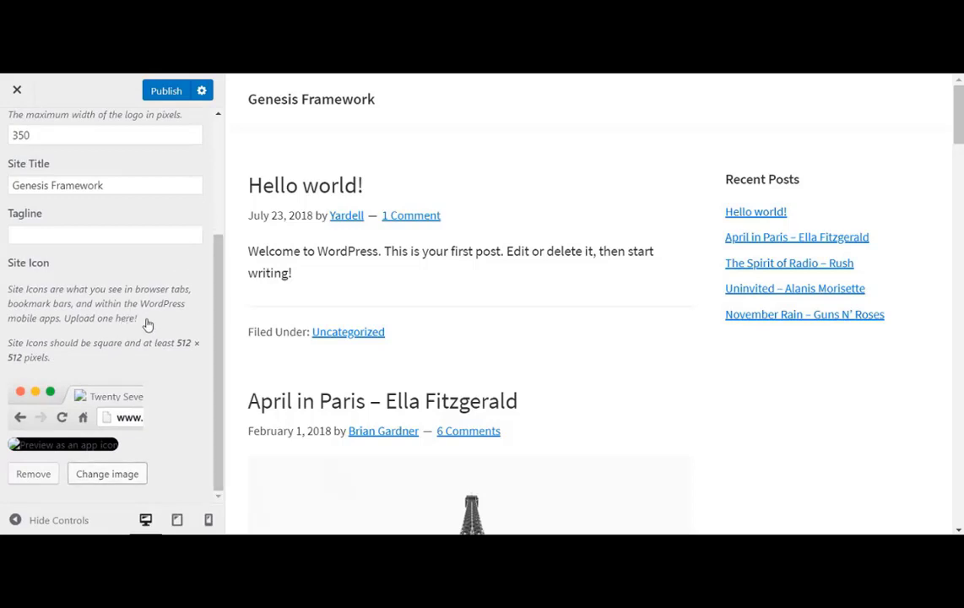
{"action": "left_click", "coordinate": [113, 476]}
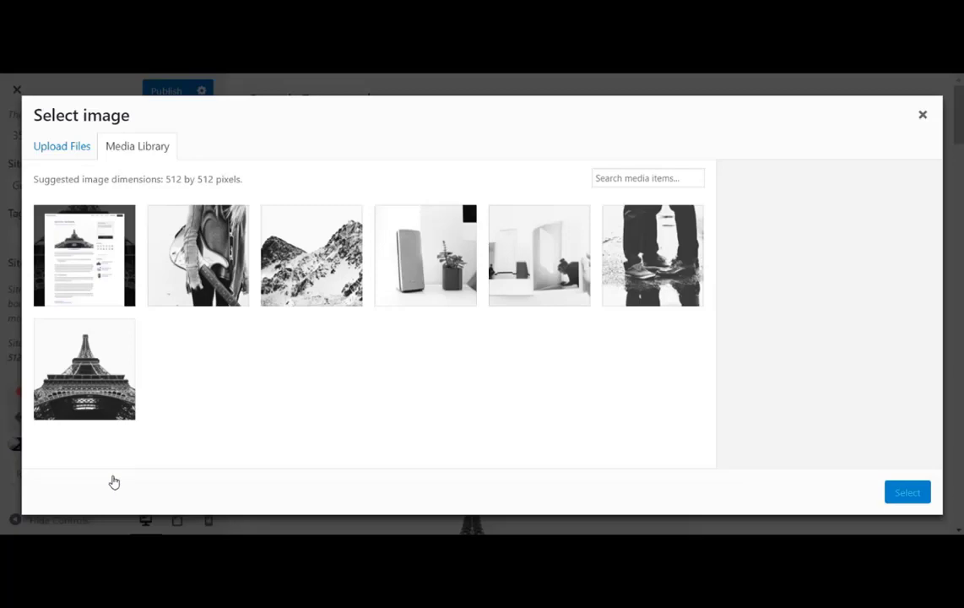
{"action": "left_click", "coordinate": [64, 148]}
{"action": "left_click", "coordinate": [471, 334]}
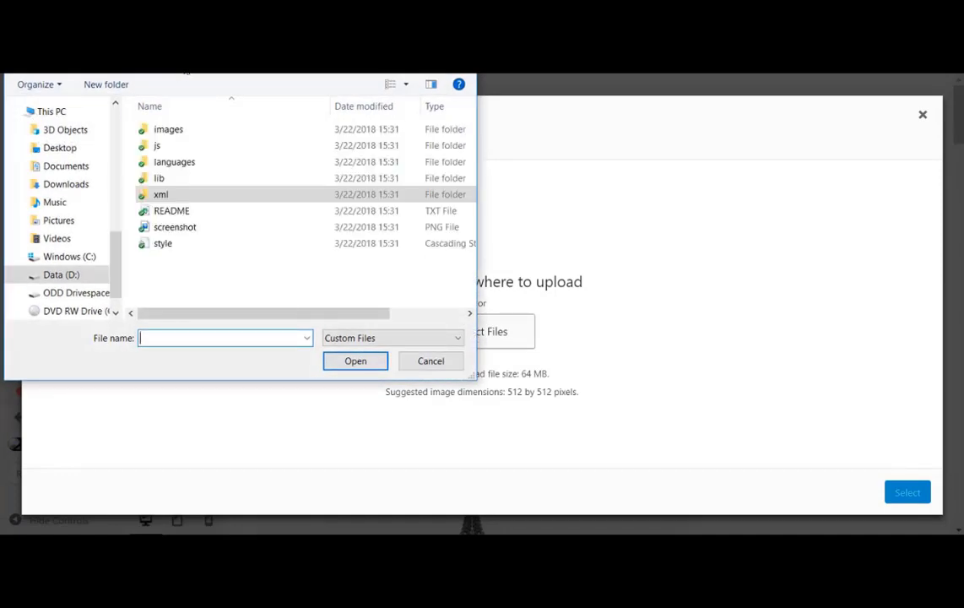
{"action": "double_click", "coordinate": [161, 195]}
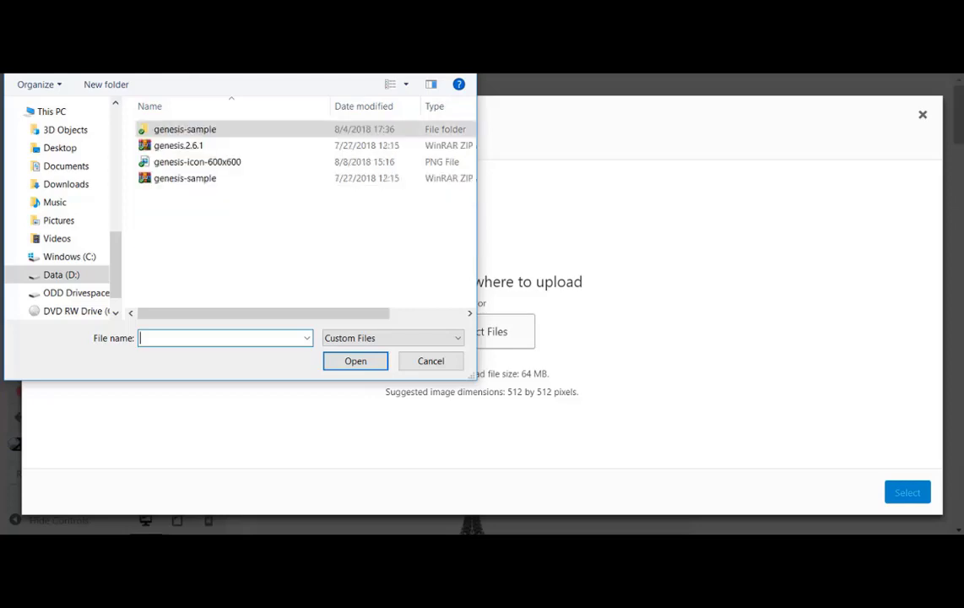
{"action": "left_click", "coordinate": [196, 162]}
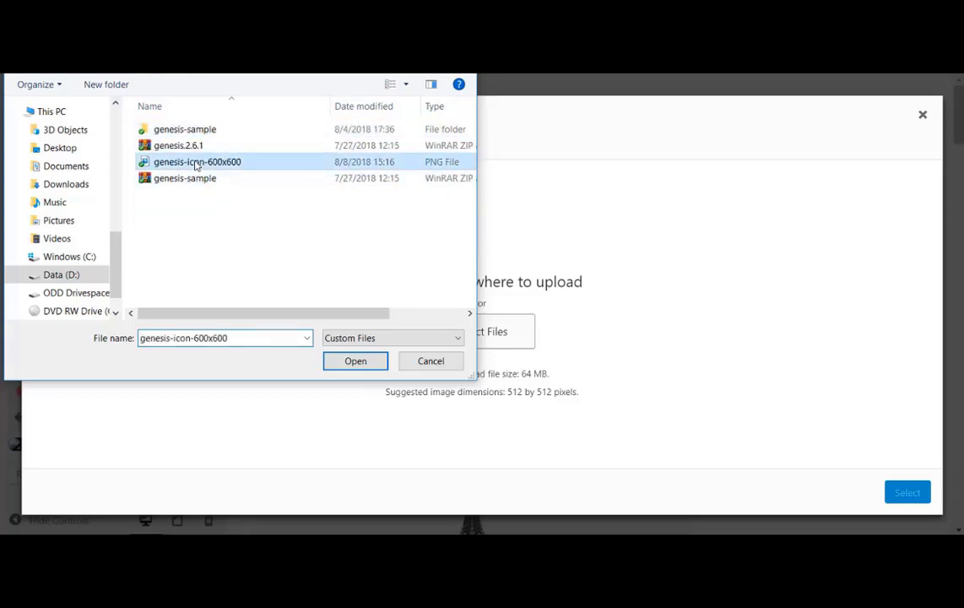
{"action": "left_click", "coordinate": [349, 362]}
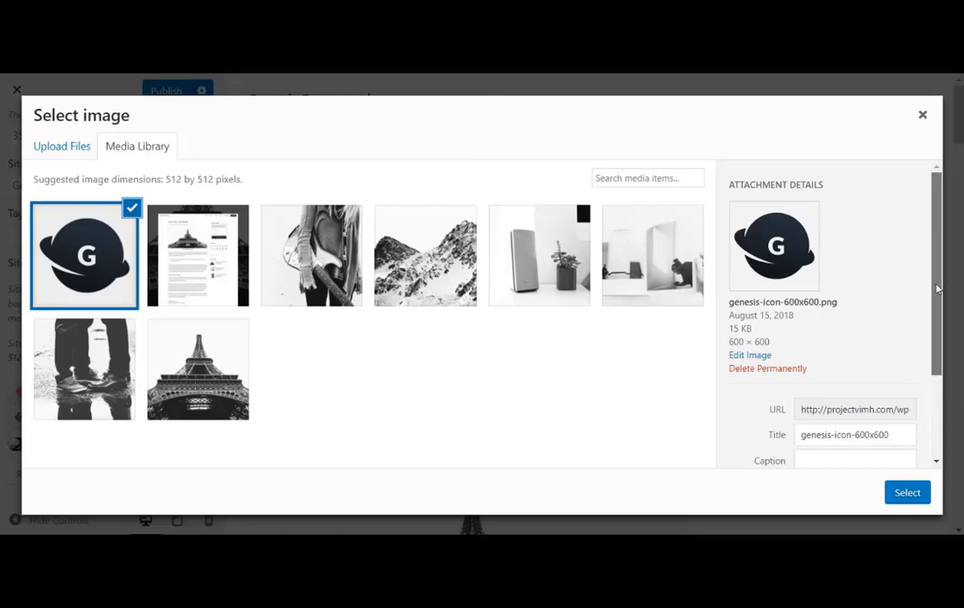
{"action": "left_click_drag", "start_coordinate": [936, 289], "coordinate": [914, 400]}
{"action": "left_click", "coordinate": [906, 495]}
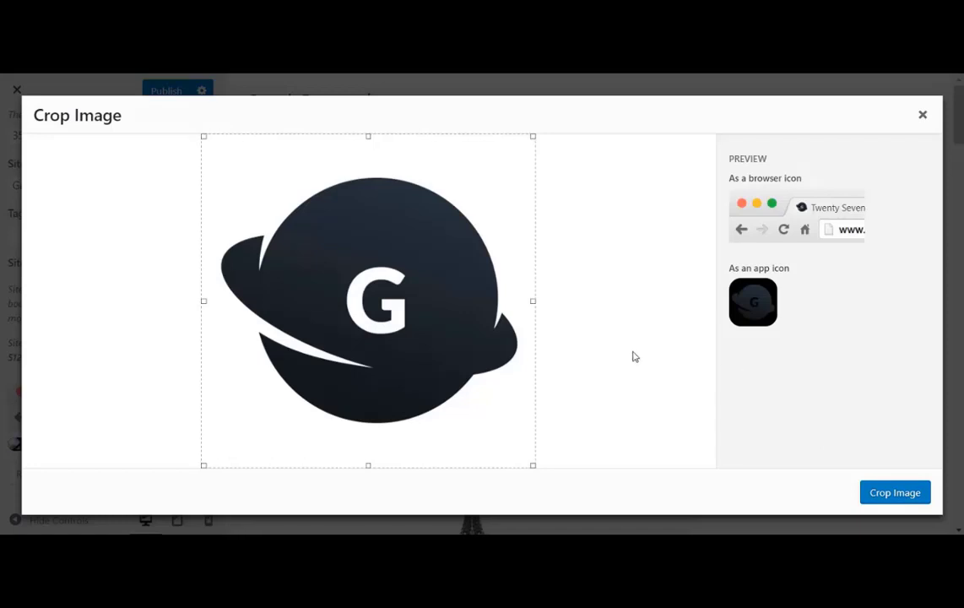
{"action": "left_click", "coordinate": [889, 498]}
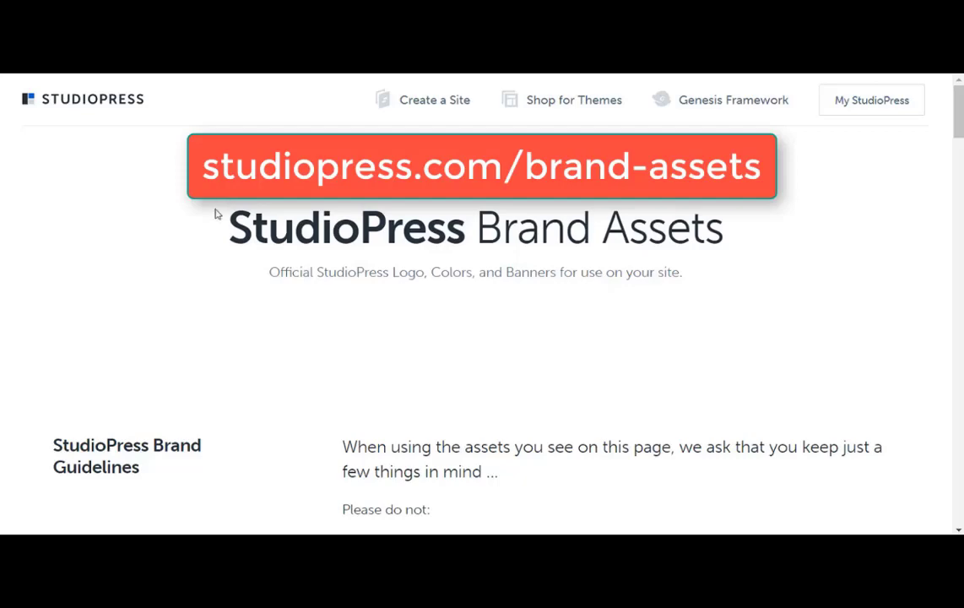
Examine the StudioPress brand assets page for its logos, Genesis icons, brand colors and miscellaneous art.
{"action": "scroll", "coordinate": [217, 214], "scroll_direction": "down", "scroll_amount": 3}
{"action": "scroll", "coordinate": [217, 213], "scroll_direction": "down", "scroll_amount": 5}
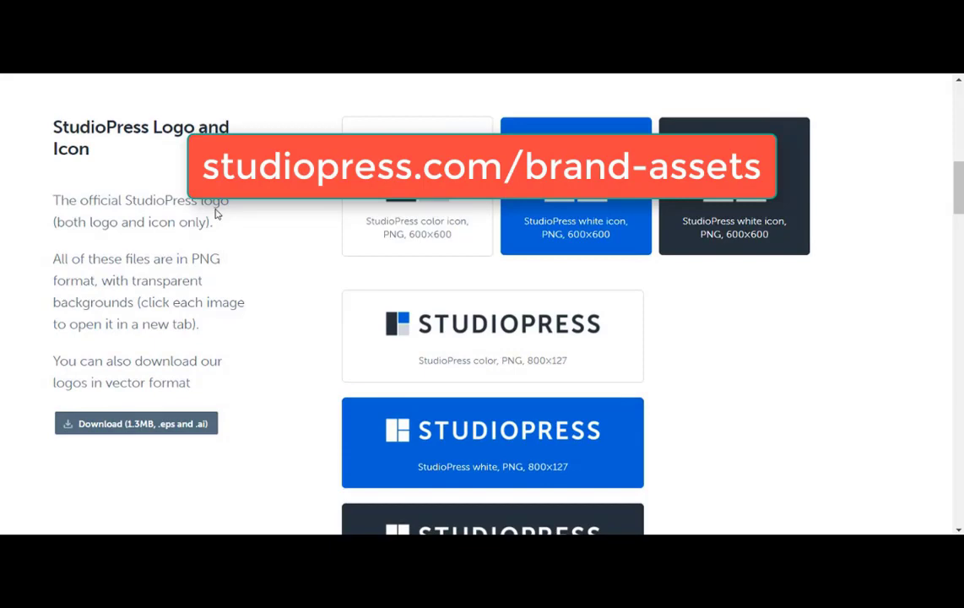
{"action": "scroll", "coordinate": [216, 213], "scroll_direction": "down", "scroll_amount": 3}
{"action": "scroll", "coordinate": [216, 211], "scroll_direction": "down", "scroll_amount": 3}
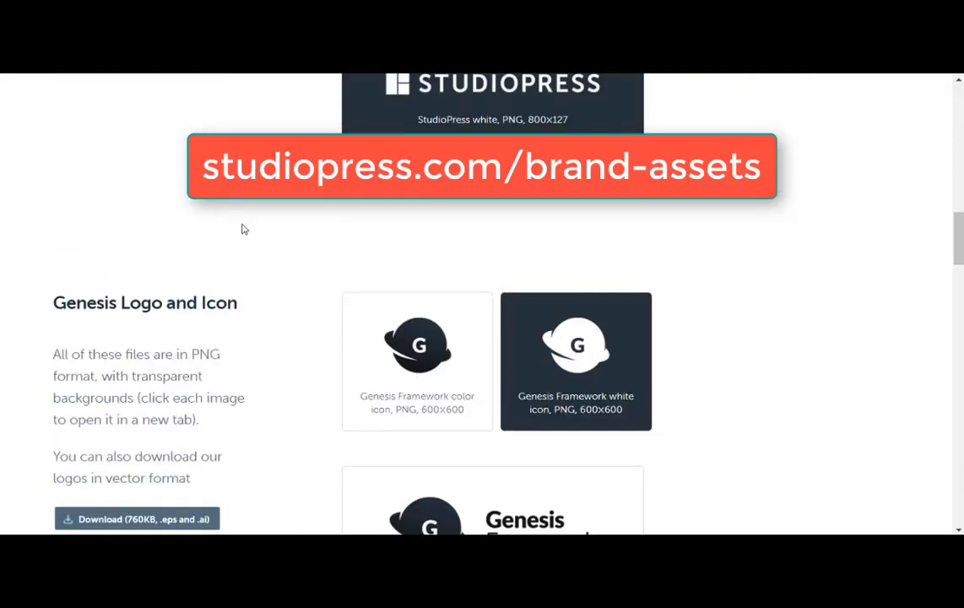
{"action": "scroll", "coordinate": [243, 229], "scroll_direction": "down", "scroll_amount": 3}
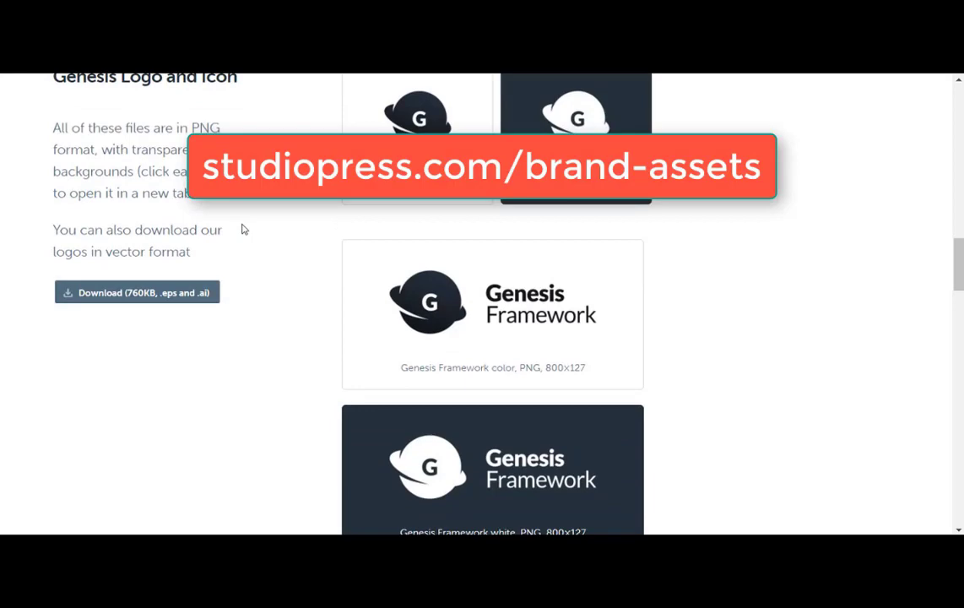
{"action": "scroll", "coordinate": [243, 229], "scroll_direction": "down", "scroll_amount": 8}
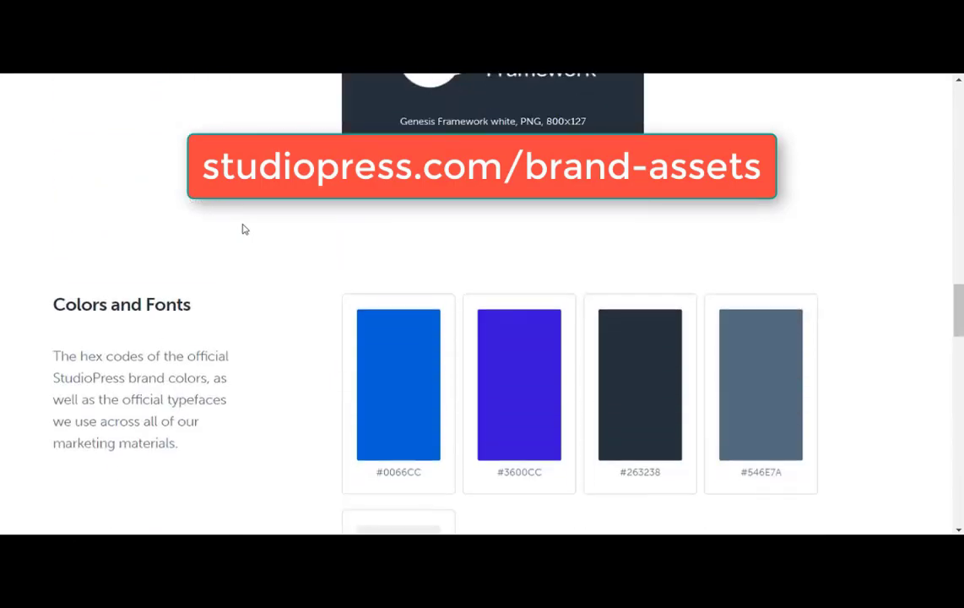
{"action": "scroll", "coordinate": [243, 229], "scroll_direction": "down", "scroll_amount": 9}
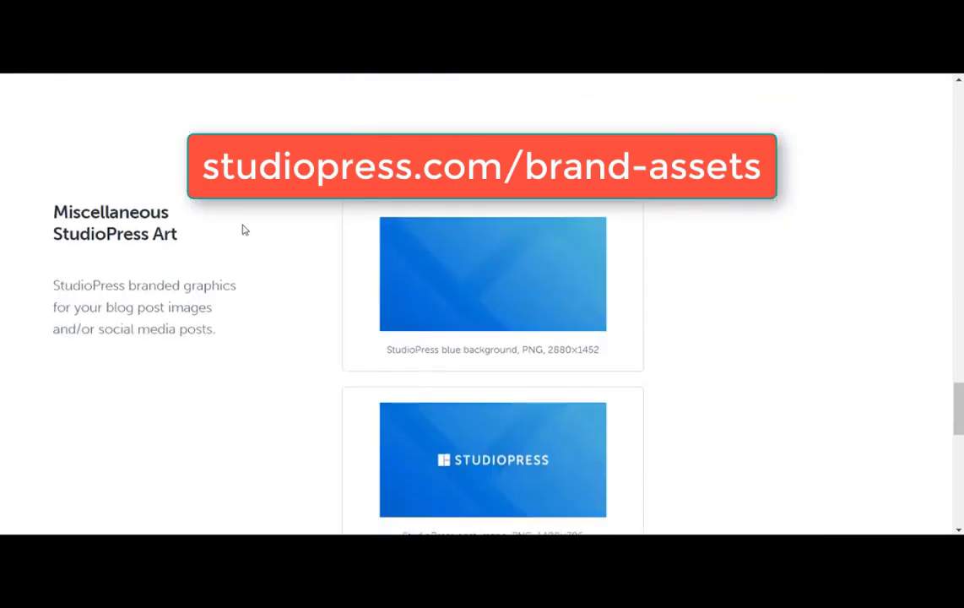
{"action": "scroll", "coordinate": [243, 229], "scroll_direction": "down", "scroll_amount": 8}
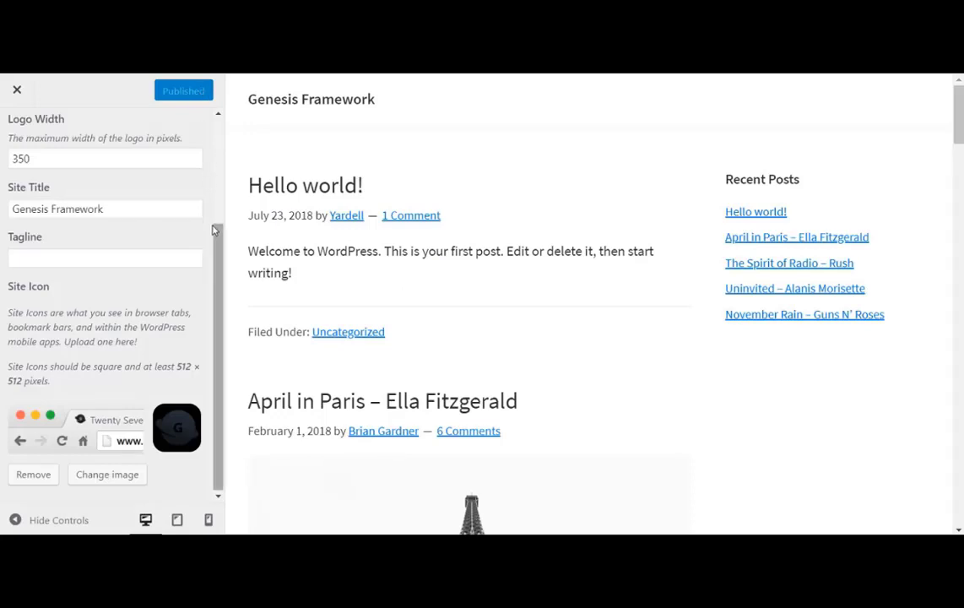
Assign the imported Header Menu to the Header Menu location, publish the change and leave the customizer.
{"action": "scroll", "coordinate": [214, 229], "scroll_direction": "up", "scroll_amount": 4}
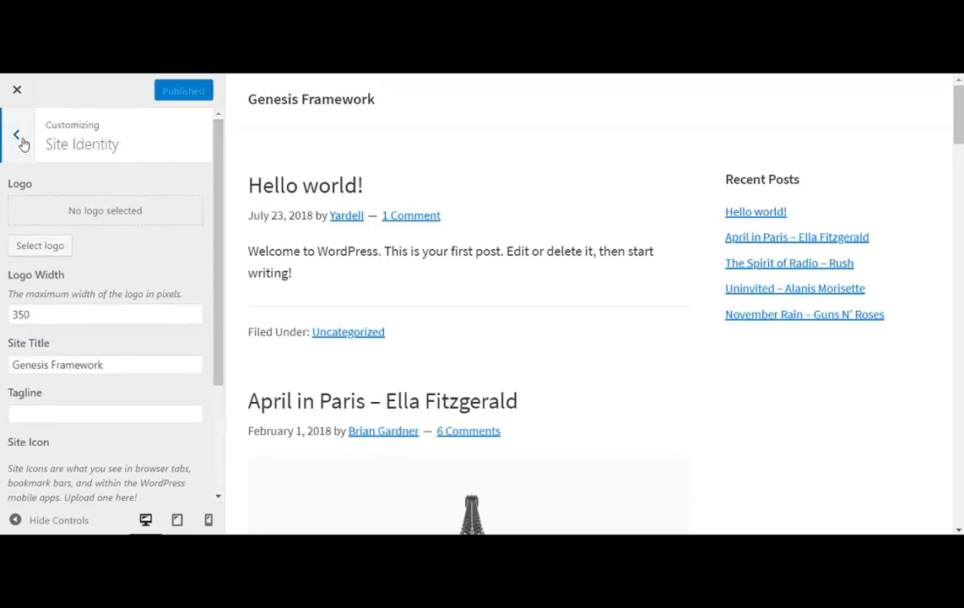
{"action": "left_click", "coordinate": [17, 137]}
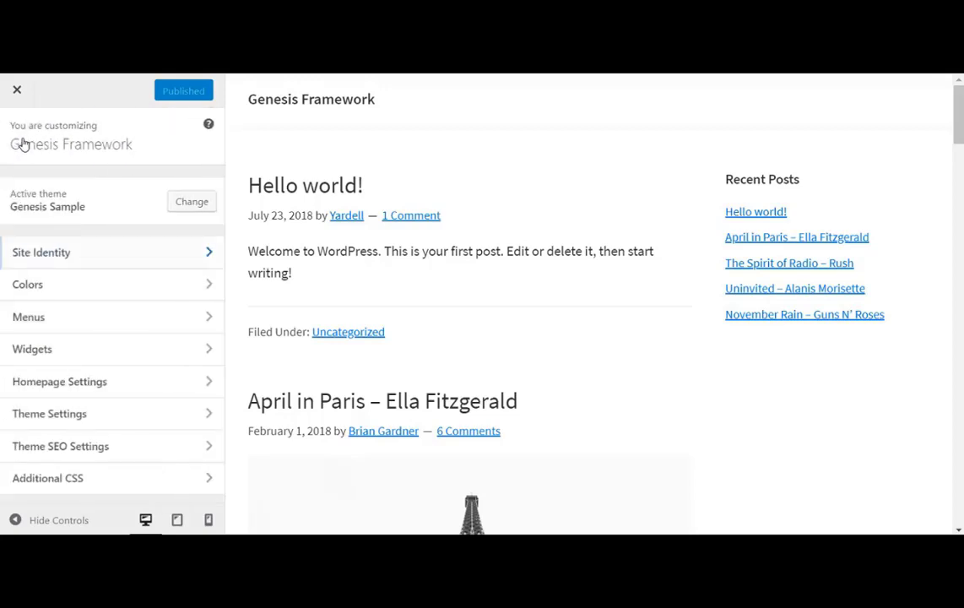
{"action": "left_click", "coordinate": [162, 318]}
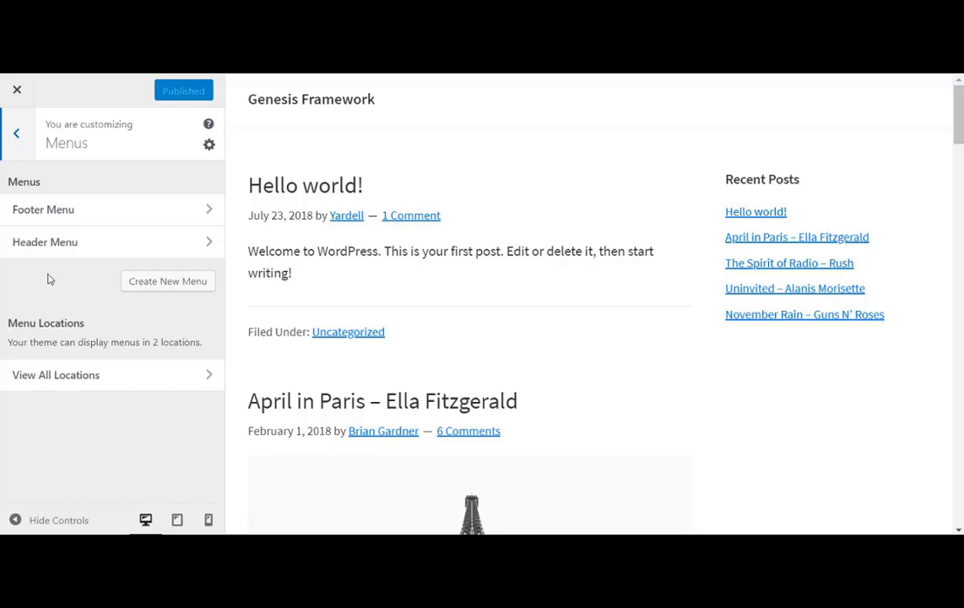
{"action": "left_click", "coordinate": [114, 254]}
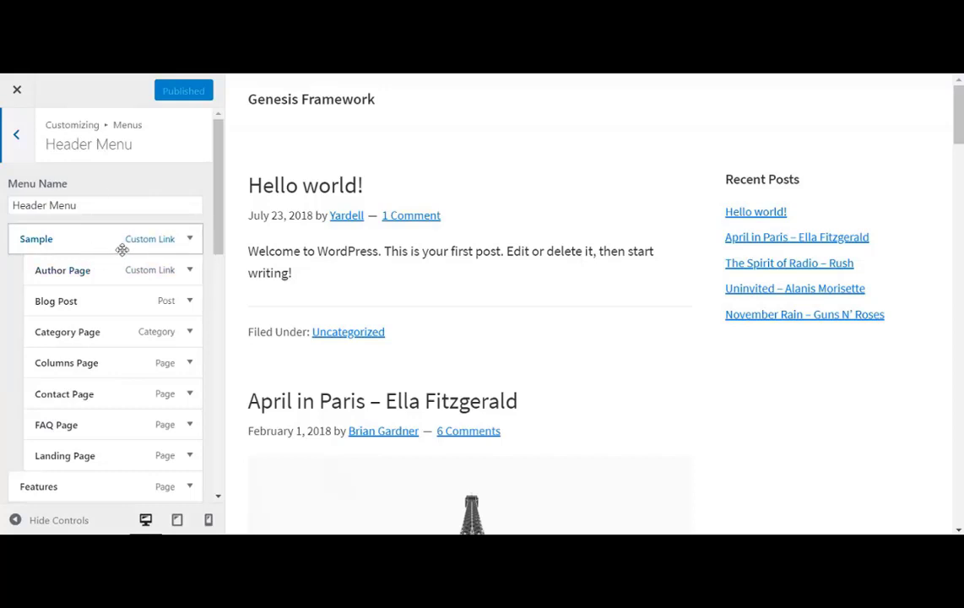
{"action": "scroll", "coordinate": [122, 250], "scroll_direction": "down", "scroll_amount": 5}
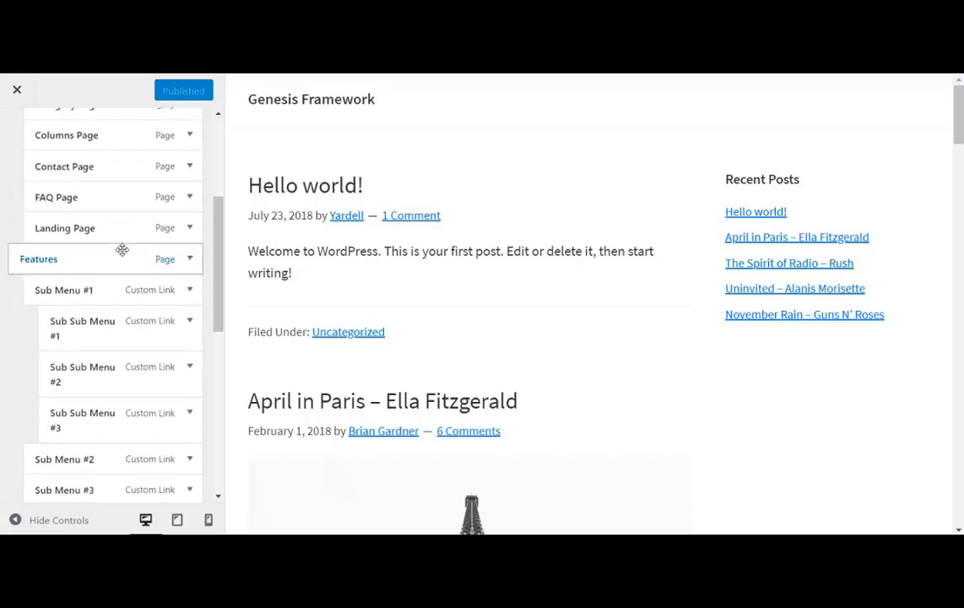
{"action": "scroll", "coordinate": [122, 250], "scroll_direction": "down", "scroll_amount": 6}
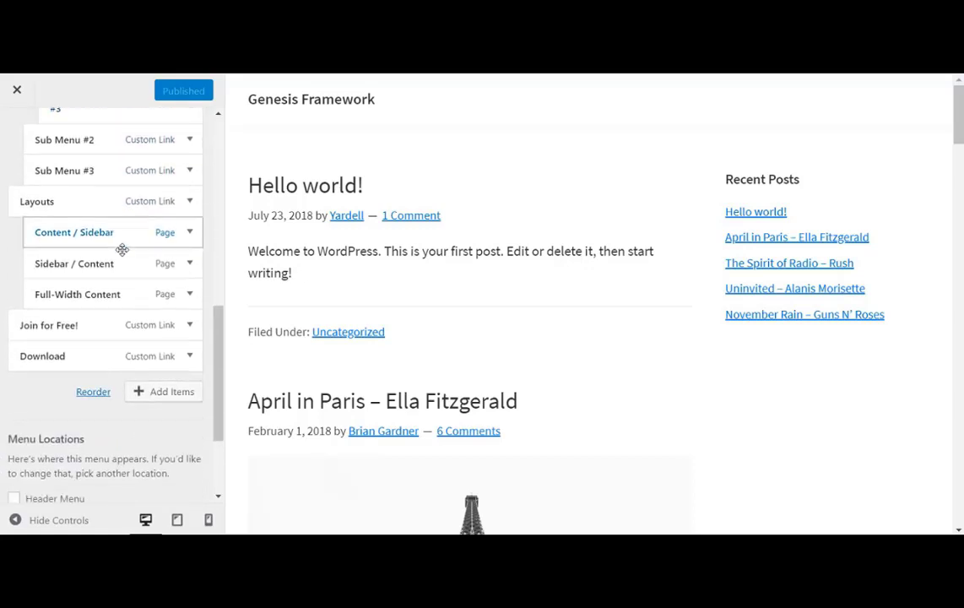
{"action": "scroll", "coordinate": [122, 250], "scroll_direction": "down", "scroll_amount": 2}
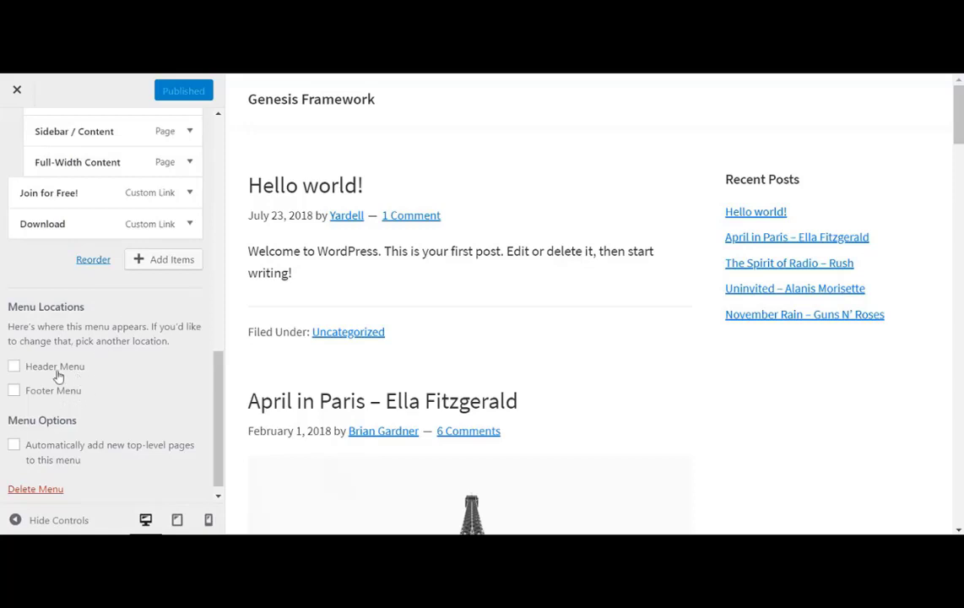
{"action": "left_click", "coordinate": [15, 369]}
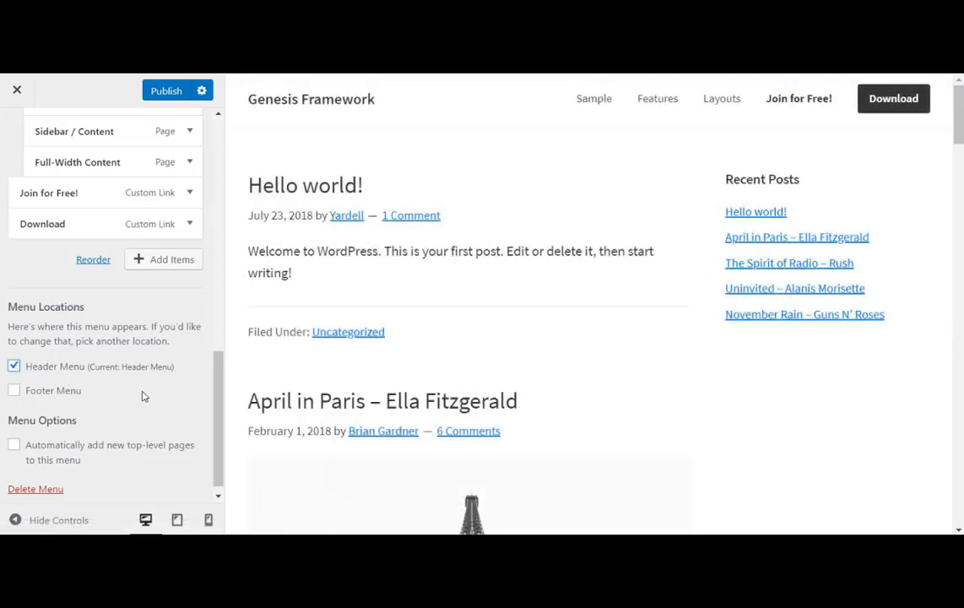
{"action": "left_click", "coordinate": [173, 93]}
{"action": "left_click", "coordinate": [17, 90]}
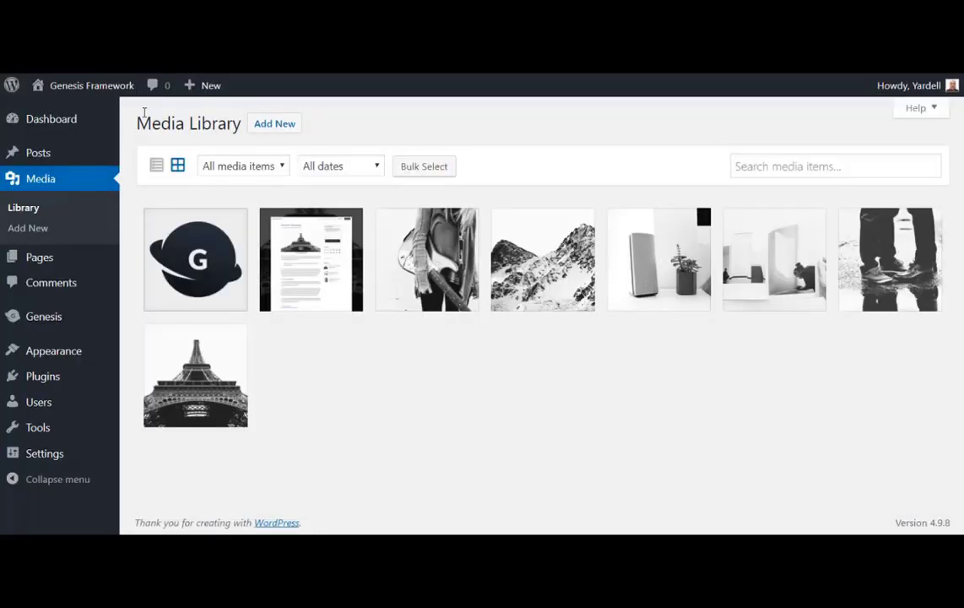
View the live site and test the Blog Post, Author Page and Columns Page links under the header menu's Sample item.
{"action": "mouse_move", "coordinate": [98, 88]}
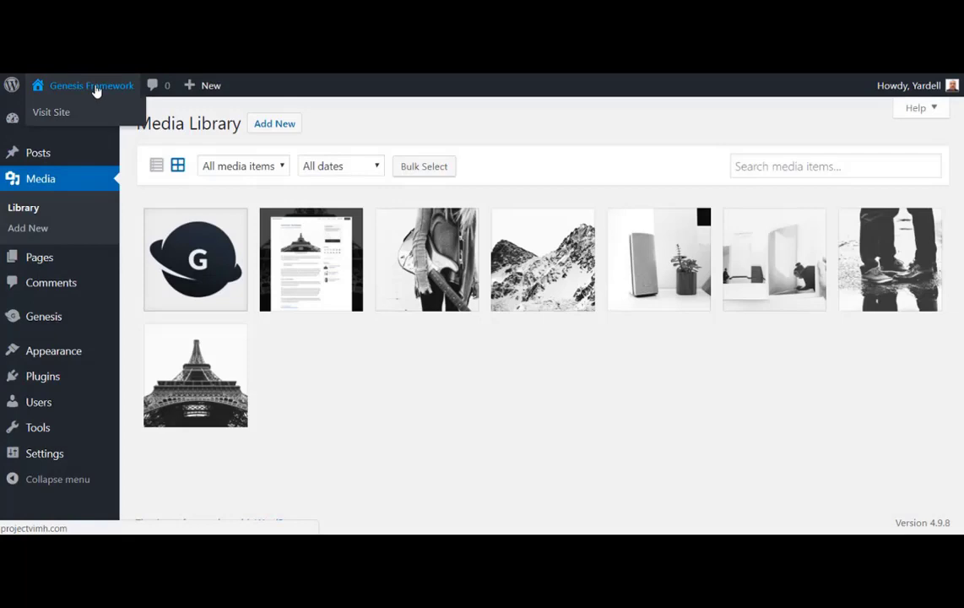
{"action": "left_click", "coordinate": [95, 90]}
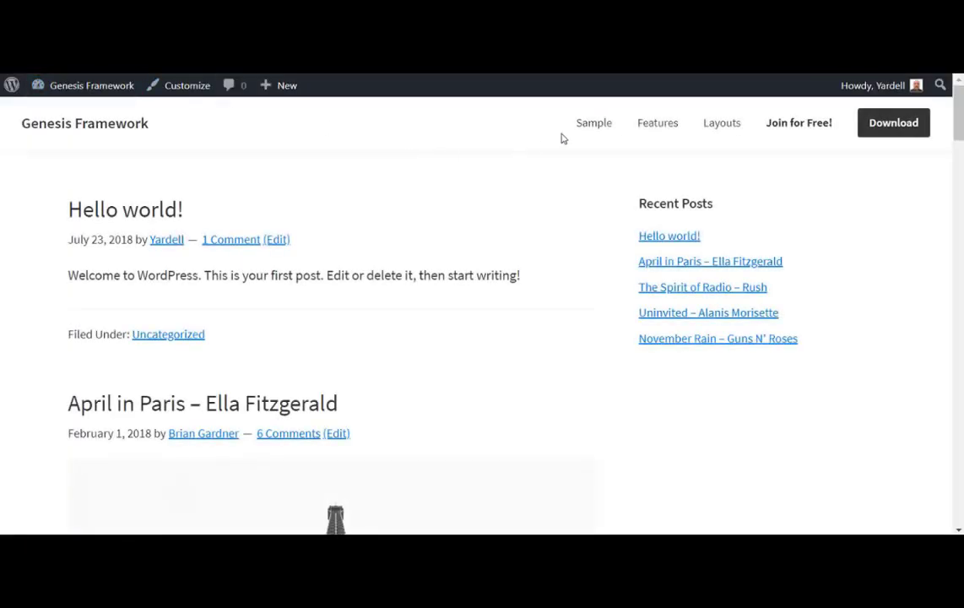
{"action": "mouse_move", "coordinate": [595, 131]}
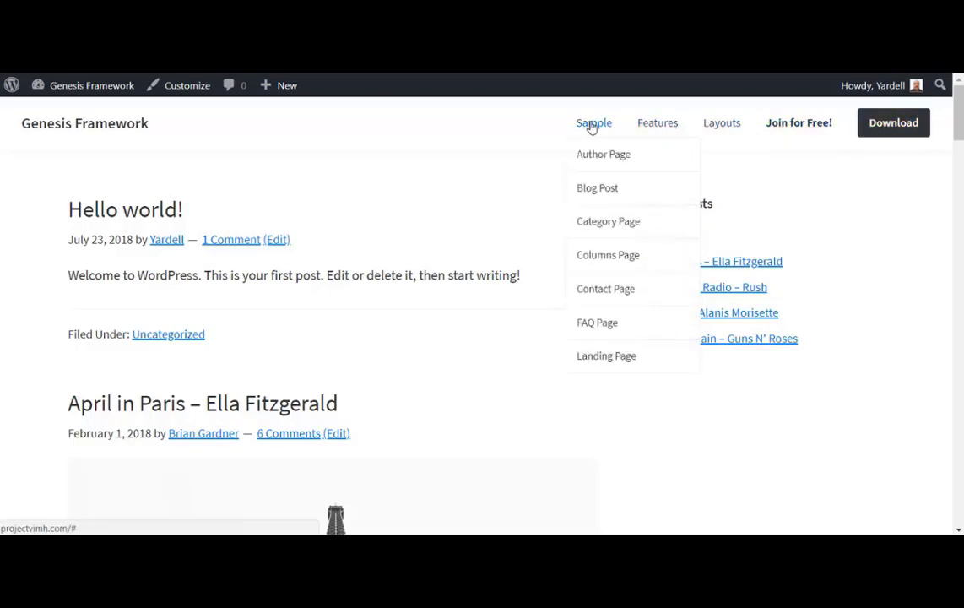
{"action": "left_click", "coordinate": [589, 189]}
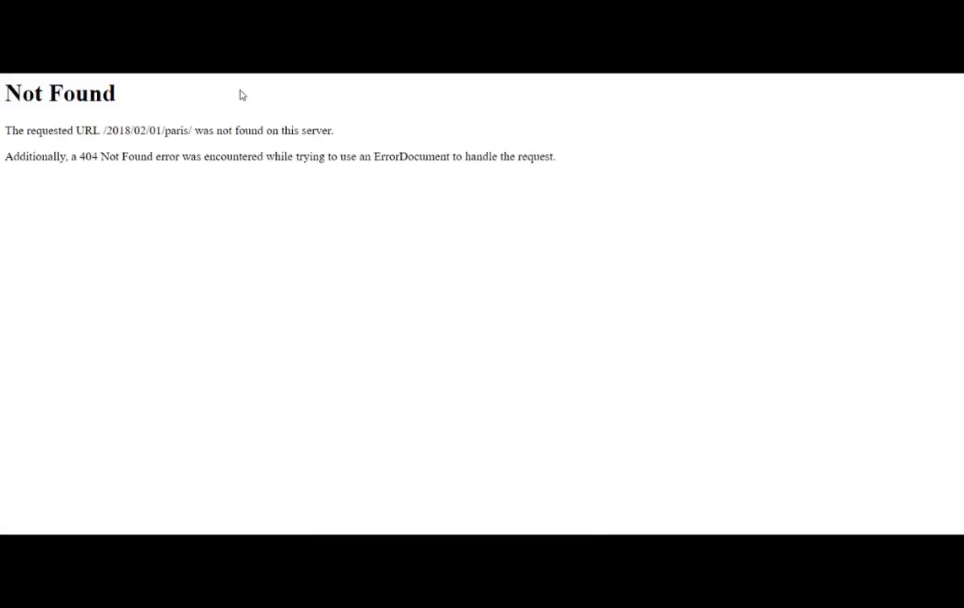
{"action": "left_click", "coordinate": [181, 61]}
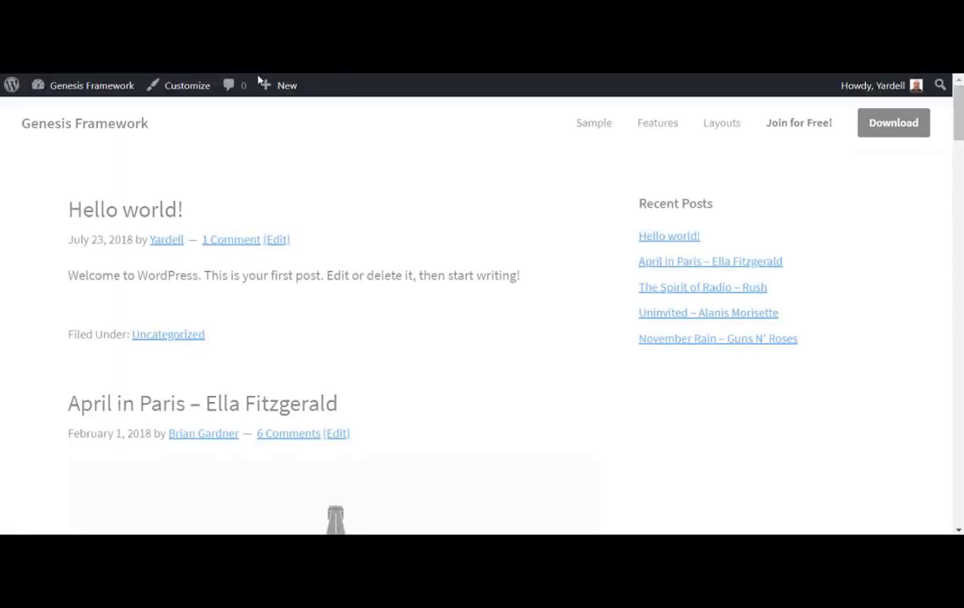
{"action": "mouse_move", "coordinate": [597, 127]}
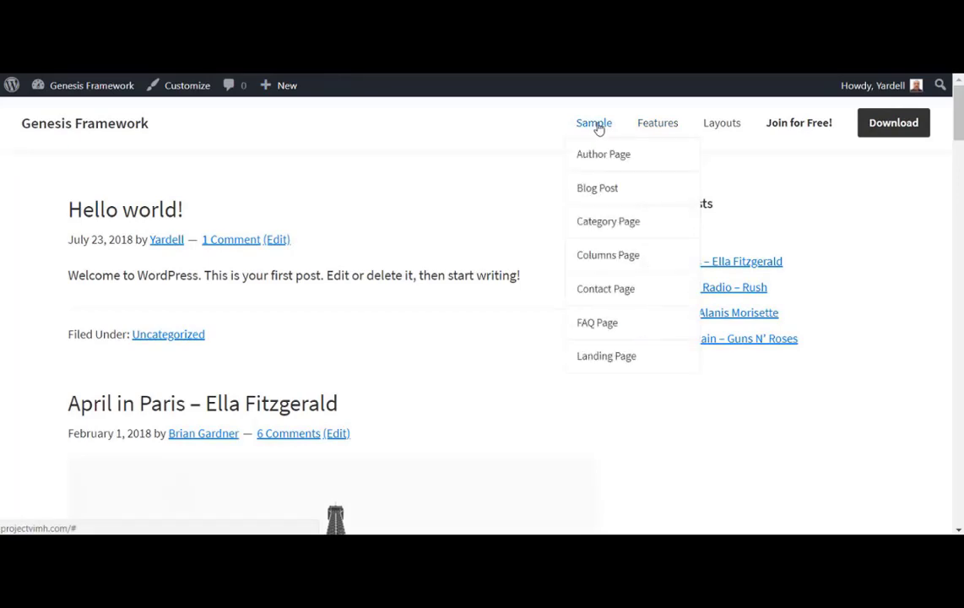
{"action": "left_click", "coordinate": [599, 159]}
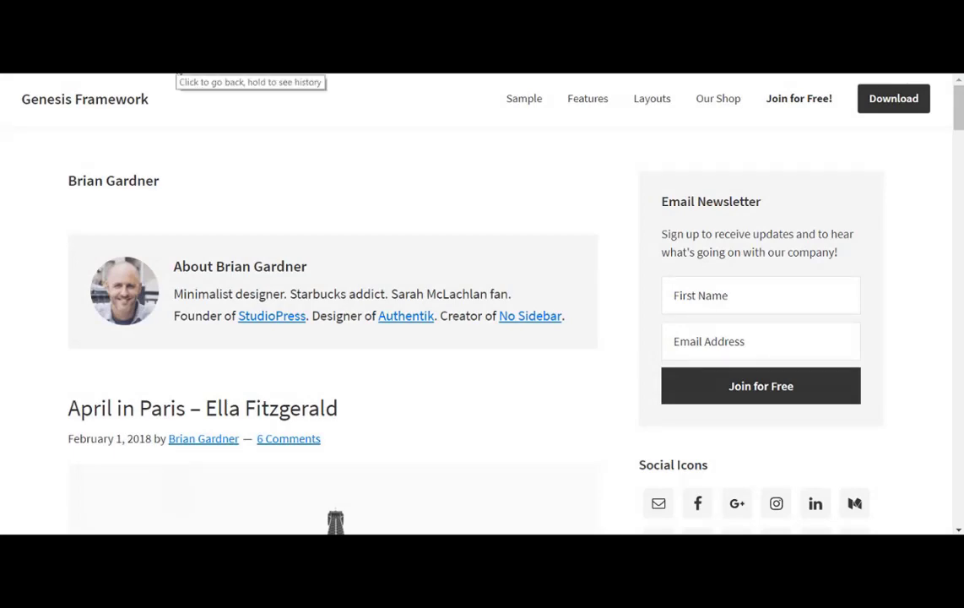
{"action": "left_click", "coordinate": [178, 71]}
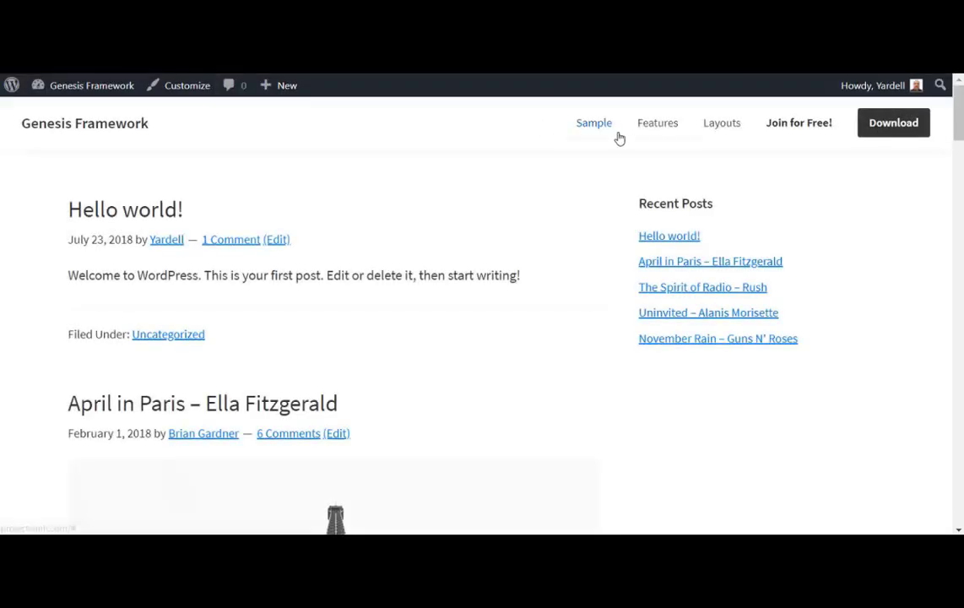
{"action": "mouse_move", "coordinate": [615, 131]}
{"action": "left_click", "coordinate": [594, 257]}
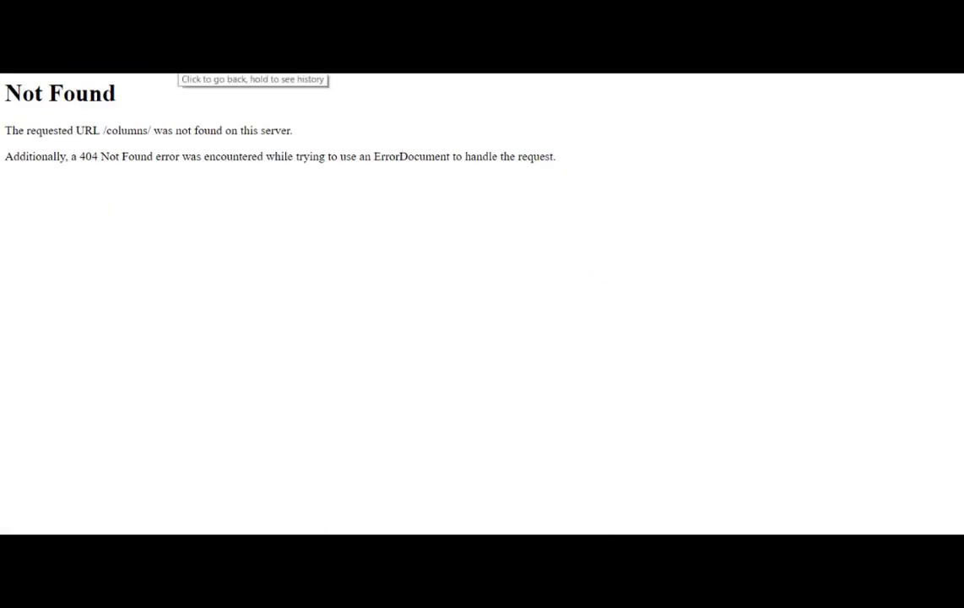
{"action": "left_click", "coordinate": [178, 71]}
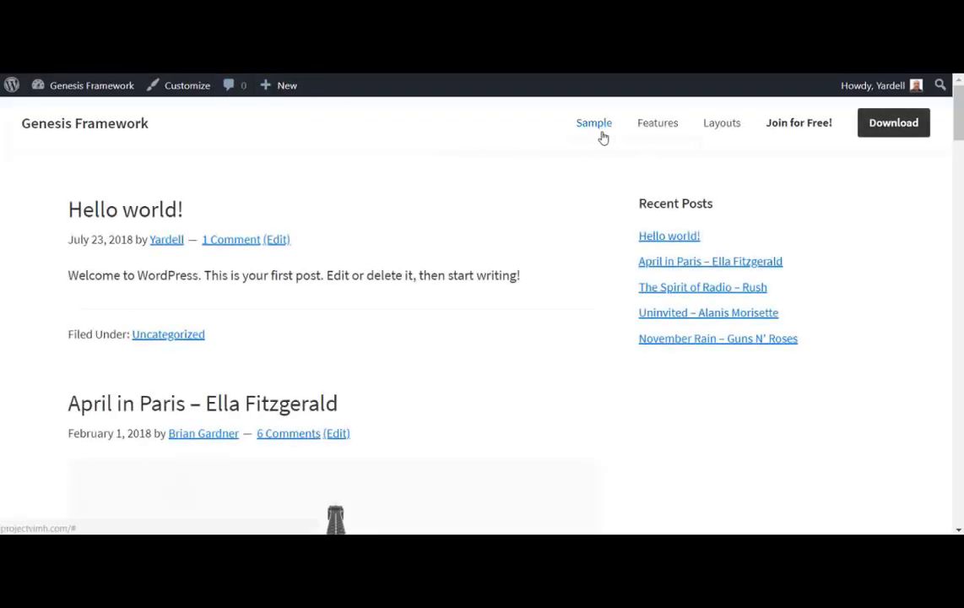
Check the header menu's Features, Layouts, Join for Free! and Download items, opening the content-sidebar layout page.
{"action": "mouse_move", "coordinate": [653, 135]}
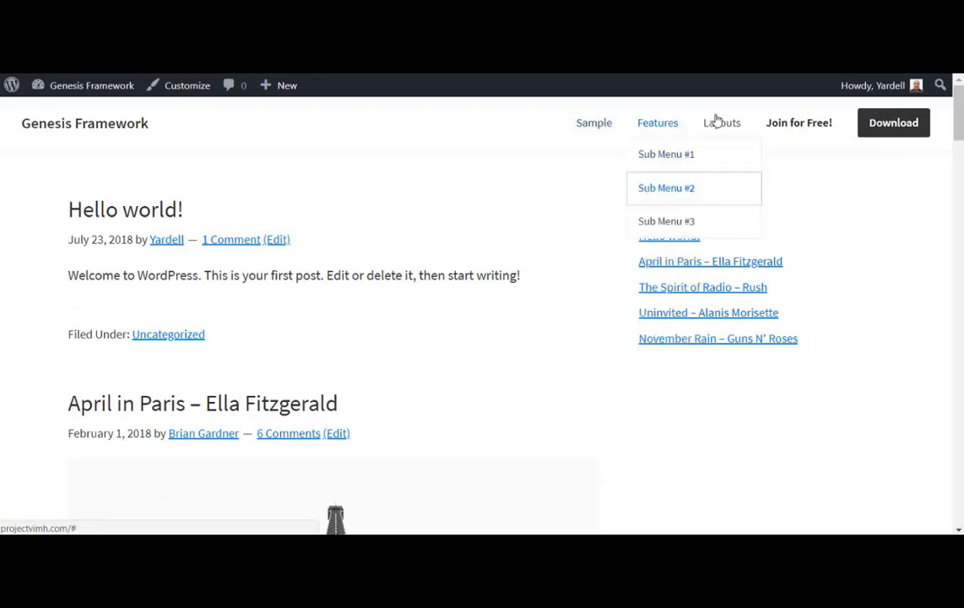
{"action": "mouse_move", "coordinate": [720, 125]}
{"action": "left_click", "coordinate": [721, 160]}
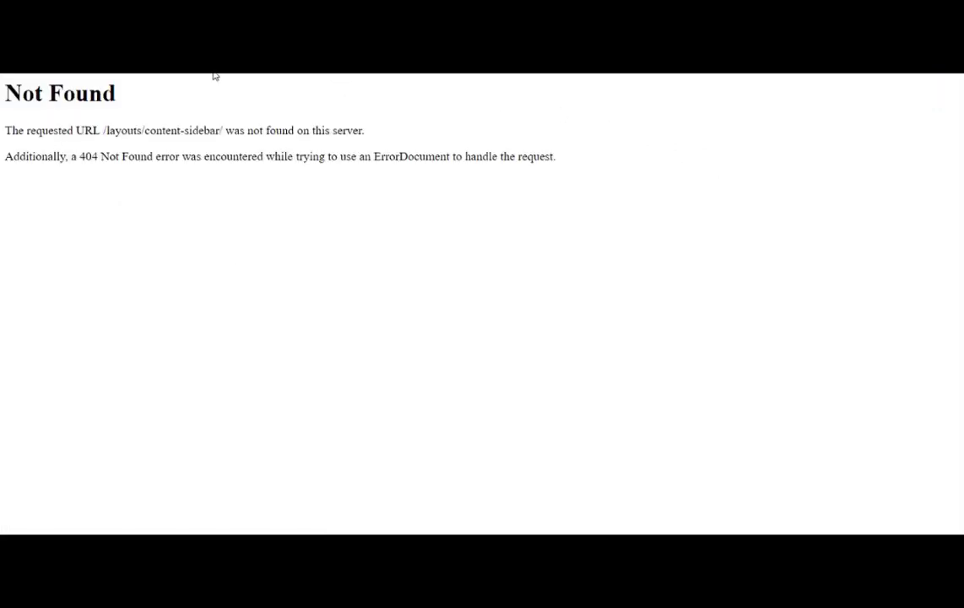
{"action": "left_click", "coordinate": [179, 69]}
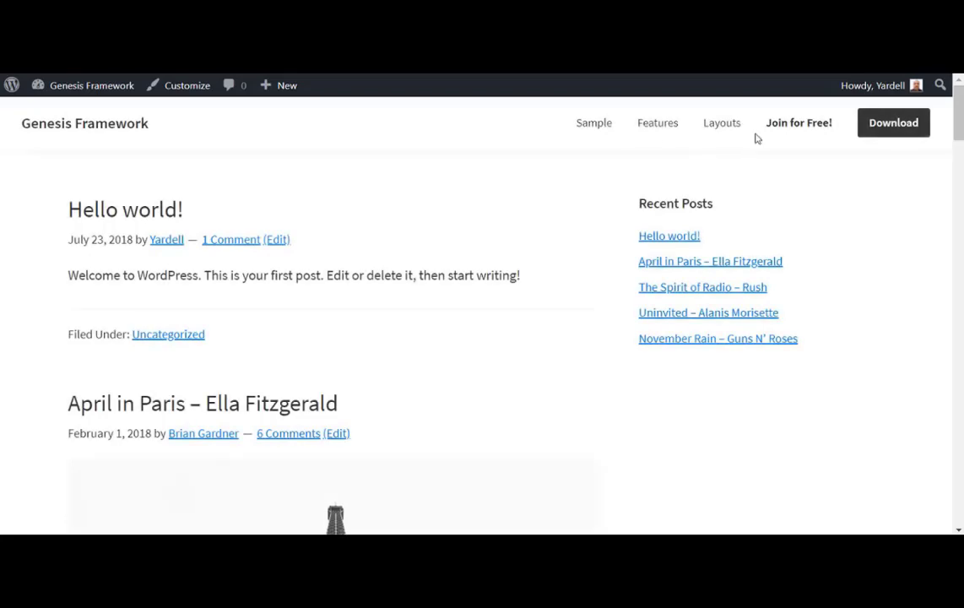
{"action": "left_click", "coordinate": [783, 132]}
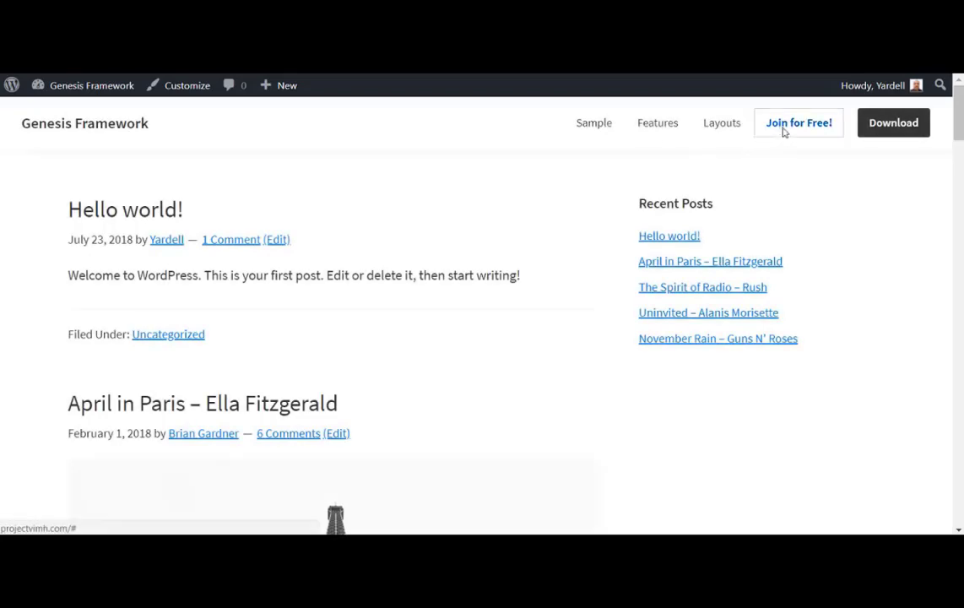
{"action": "left_click", "coordinate": [877, 133]}
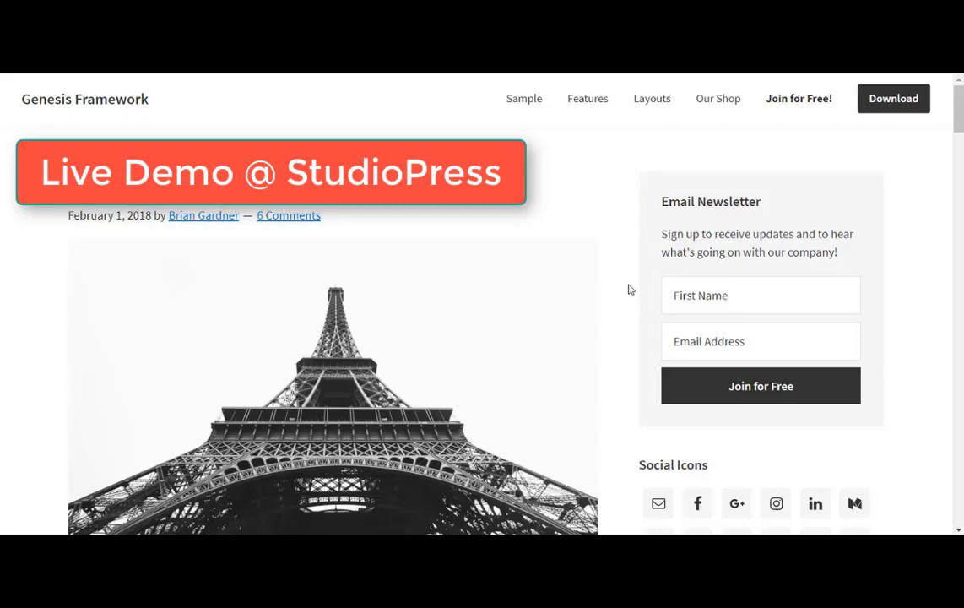
Examine the sidebar of the StudioPress live demo, covering its newsletter form, social icons, search box and recent posts.
{"action": "scroll", "coordinate": [628, 290], "scroll_direction": "down", "scroll_amount": 4}
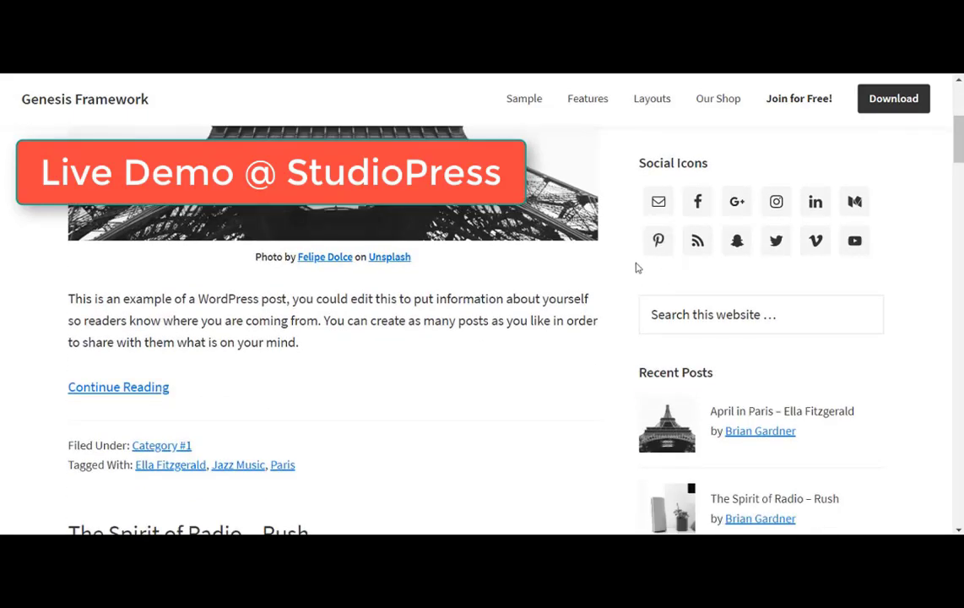
{"action": "scroll", "coordinate": [637, 267], "scroll_direction": "down", "scroll_amount": 2}
{"action": "scroll", "coordinate": [638, 268], "scroll_direction": "down", "scroll_amount": 2}
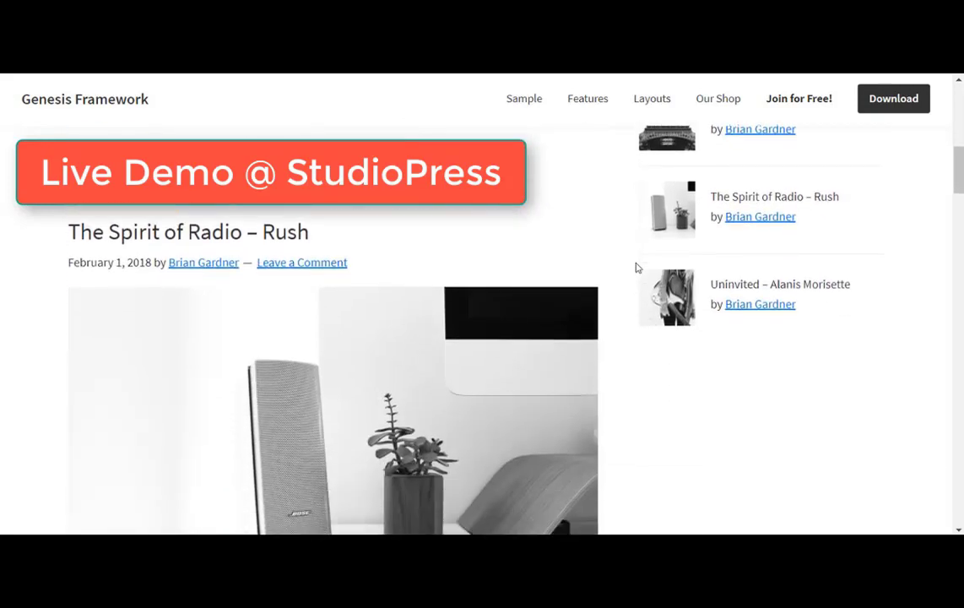
{"action": "scroll", "coordinate": [638, 268], "scroll_direction": "up", "scroll_amount": 8}
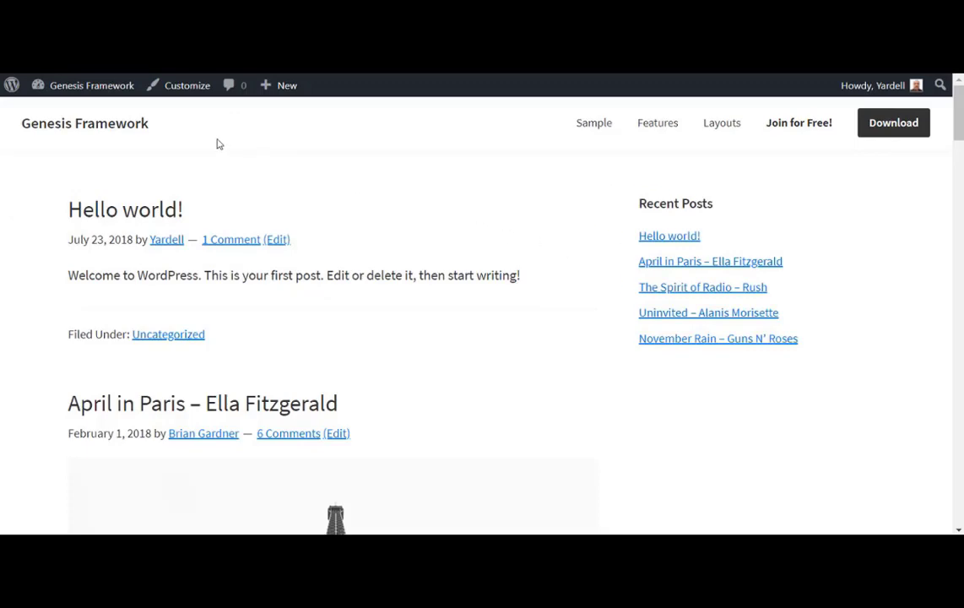
Return to the site's dashboard and compare the widget areas offered in the customizer with those on the Widgets admin screen.
{"action": "mouse_move", "coordinate": [91, 97]}
{"action": "left_click", "coordinate": [72, 111]}
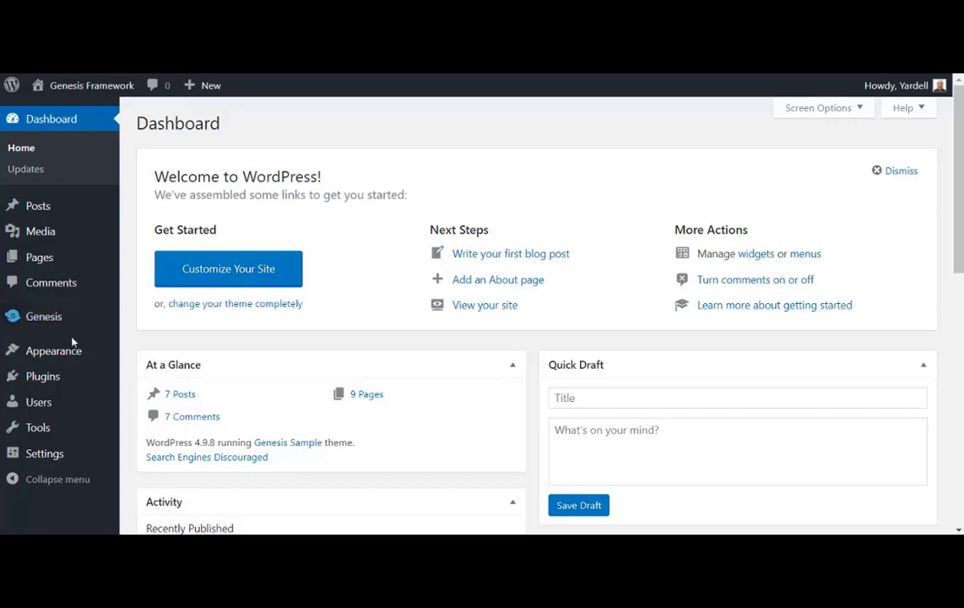
{"action": "mouse_move", "coordinate": [69, 349]}
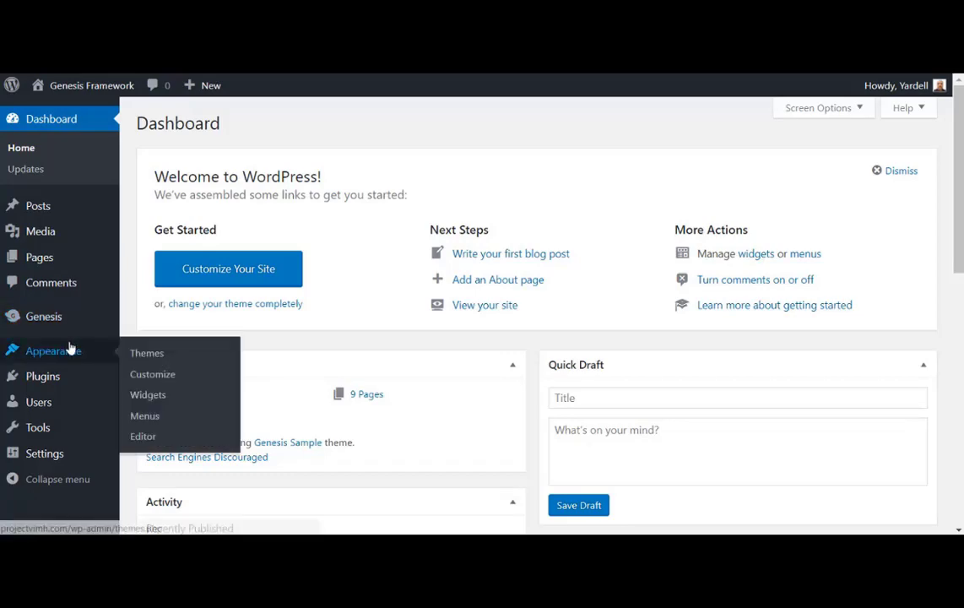
{"action": "left_click", "coordinate": [158, 376]}
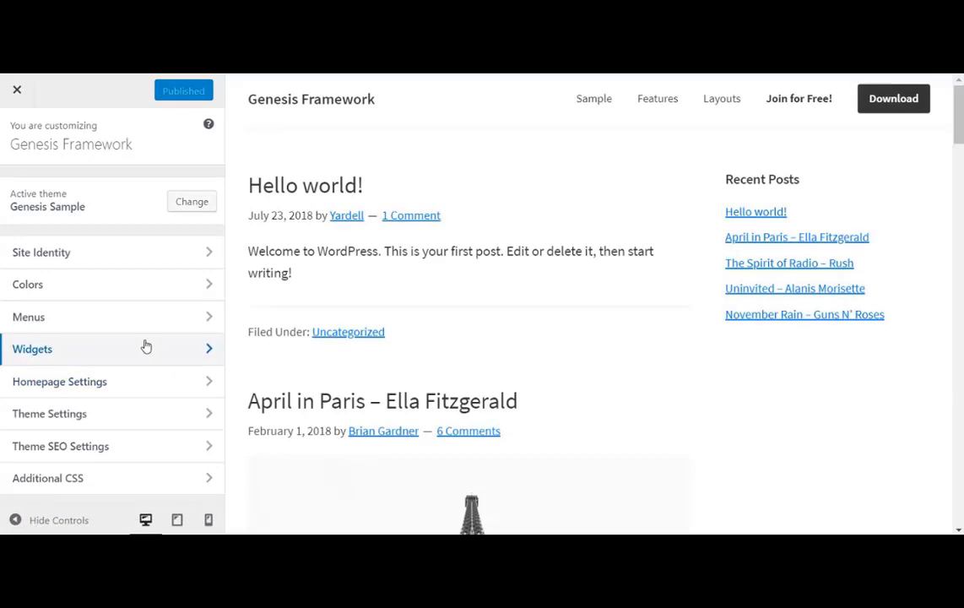
{"action": "left_click", "coordinate": [145, 346]}
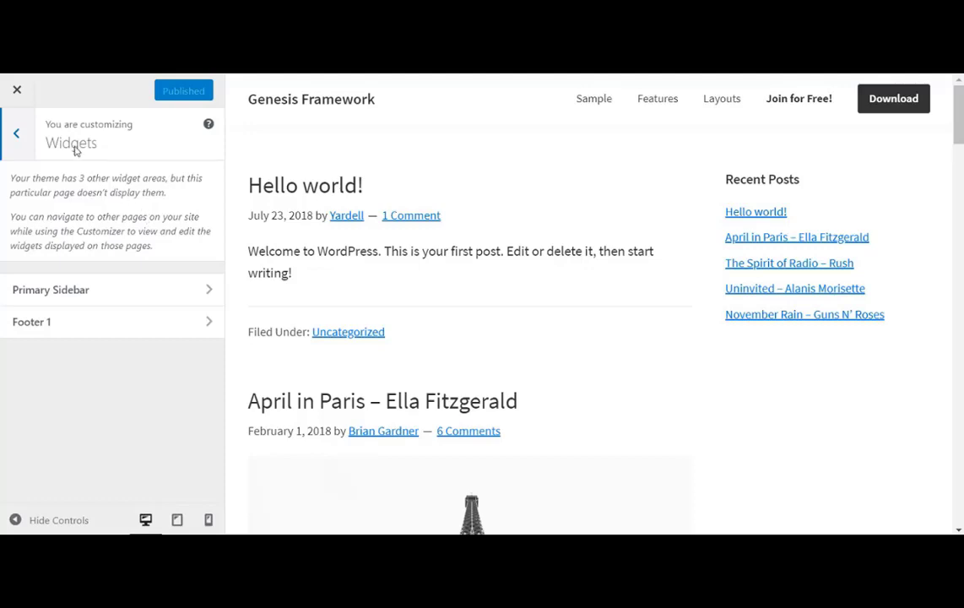
{"action": "left_click", "coordinate": [18, 91]}
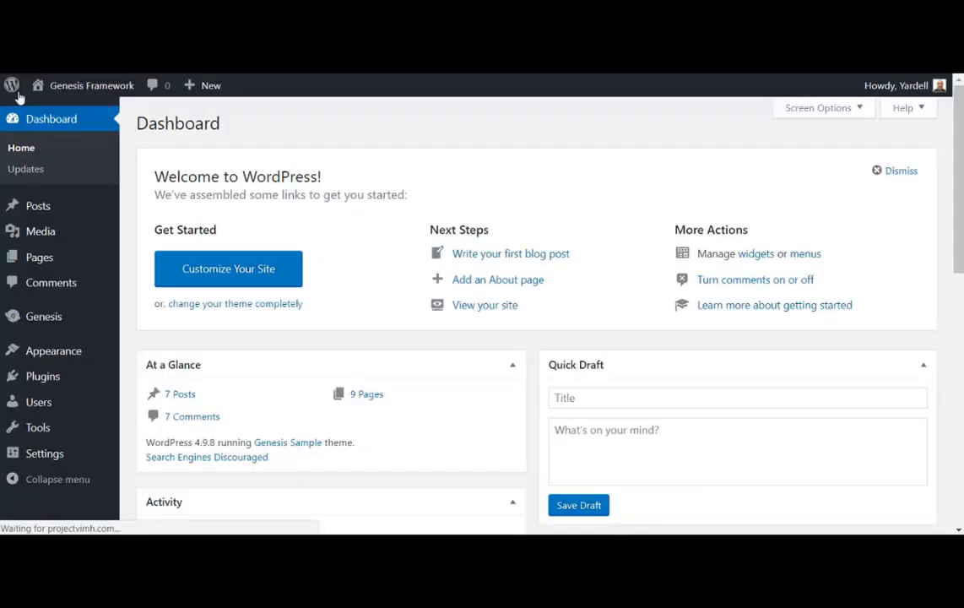
{"action": "mouse_move", "coordinate": [77, 353]}
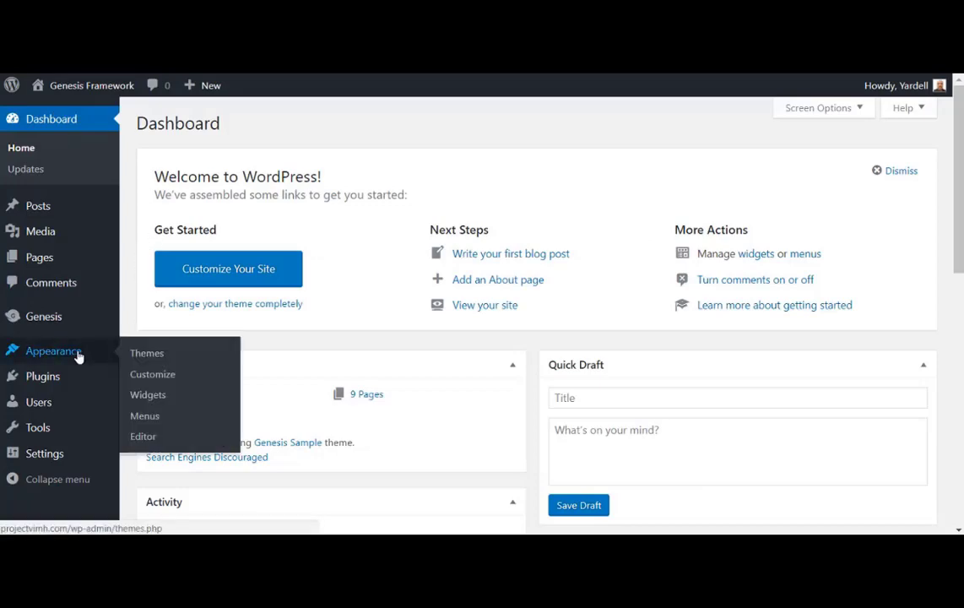
{"action": "left_click", "coordinate": [144, 397]}
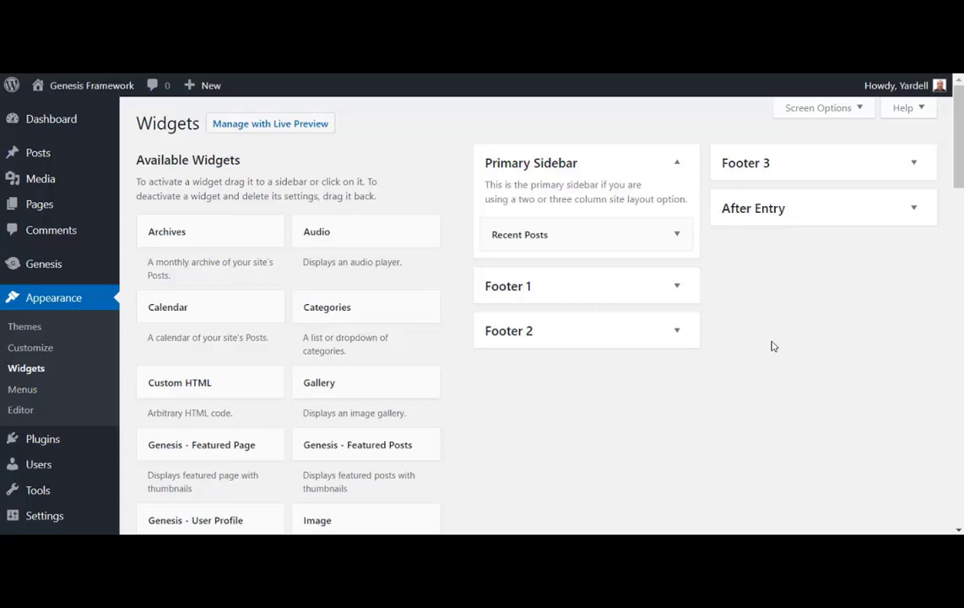
In the site customizer, add a Search widget without a title to the Primary Sidebar widget area.
{"action": "left_click", "coordinate": [96, 355]}
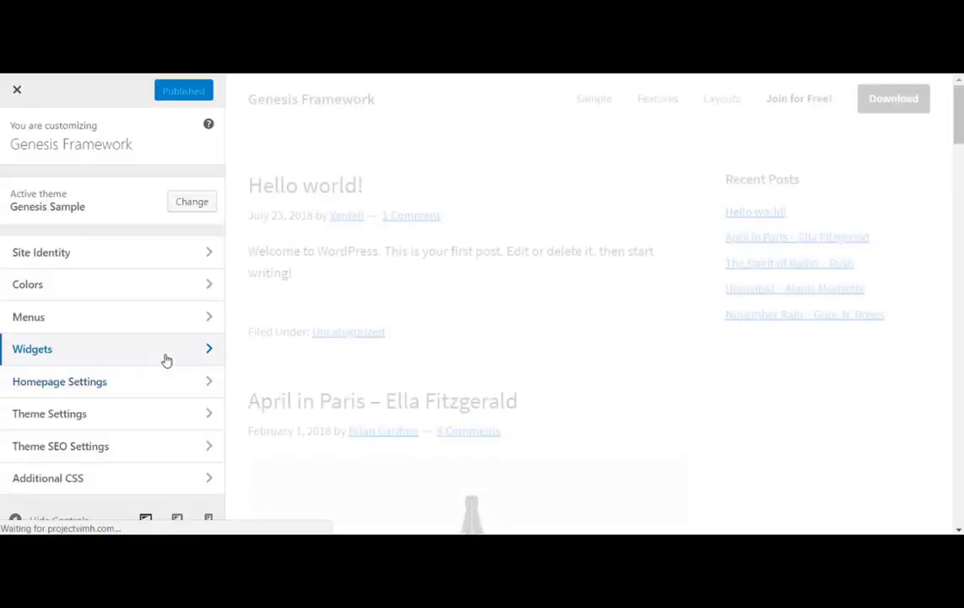
{"action": "left_click", "coordinate": [166, 350]}
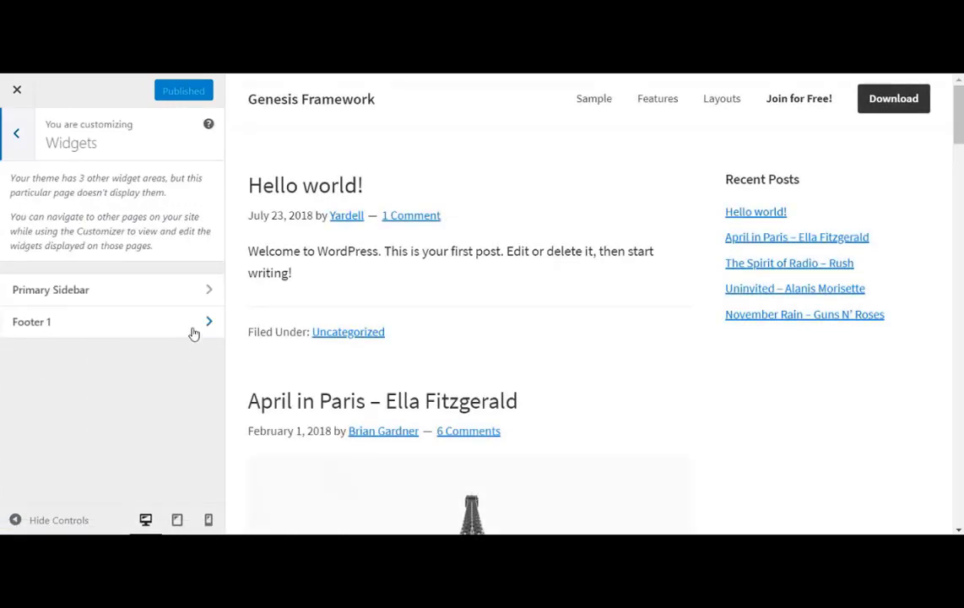
{"action": "left_click", "coordinate": [178, 290]}
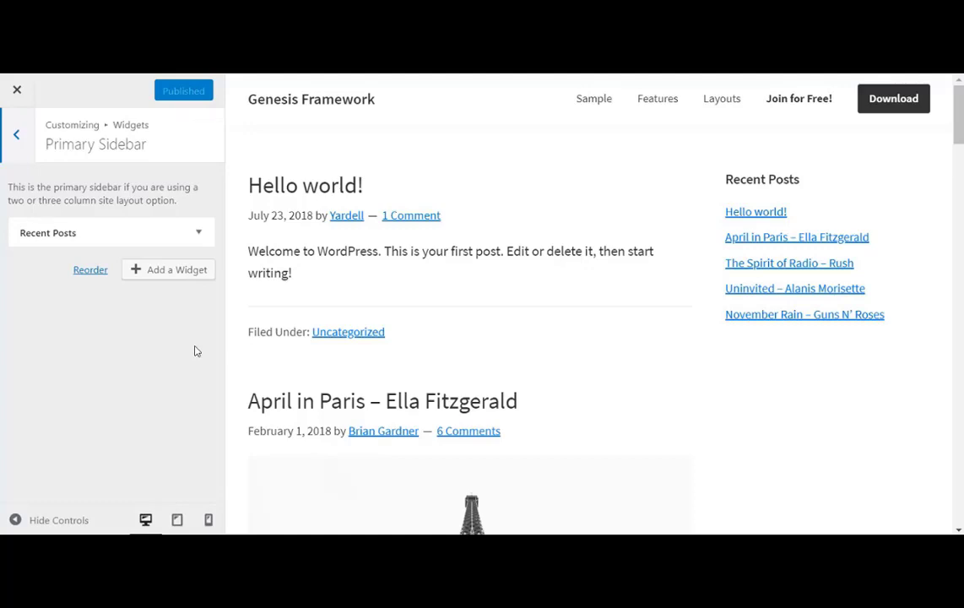
{"action": "left_click", "coordinate": [189, 275]}
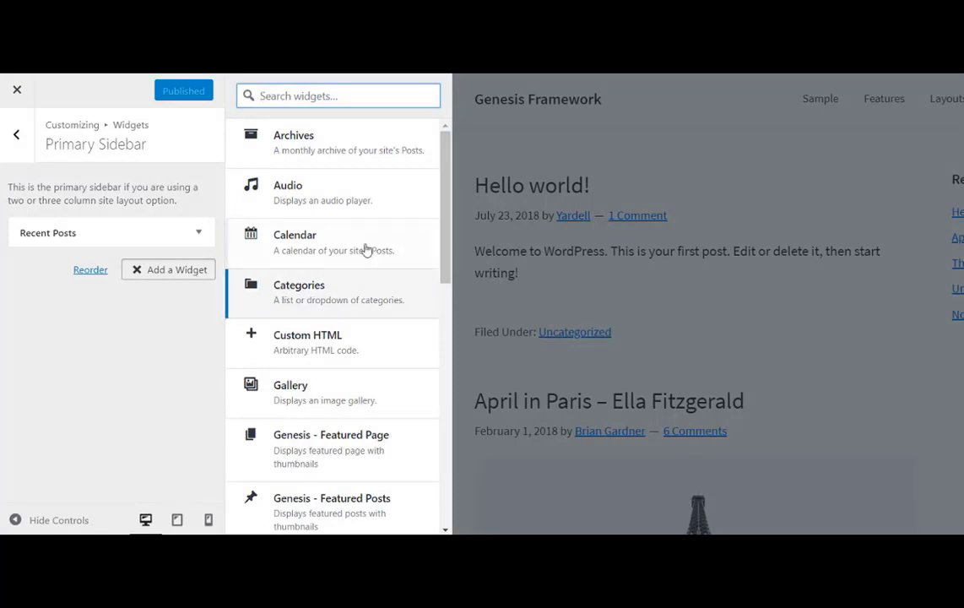
{"action": "scroll", "coordinate": [362, 245], "scroll_direction": "down", "scroll_amount": 2}
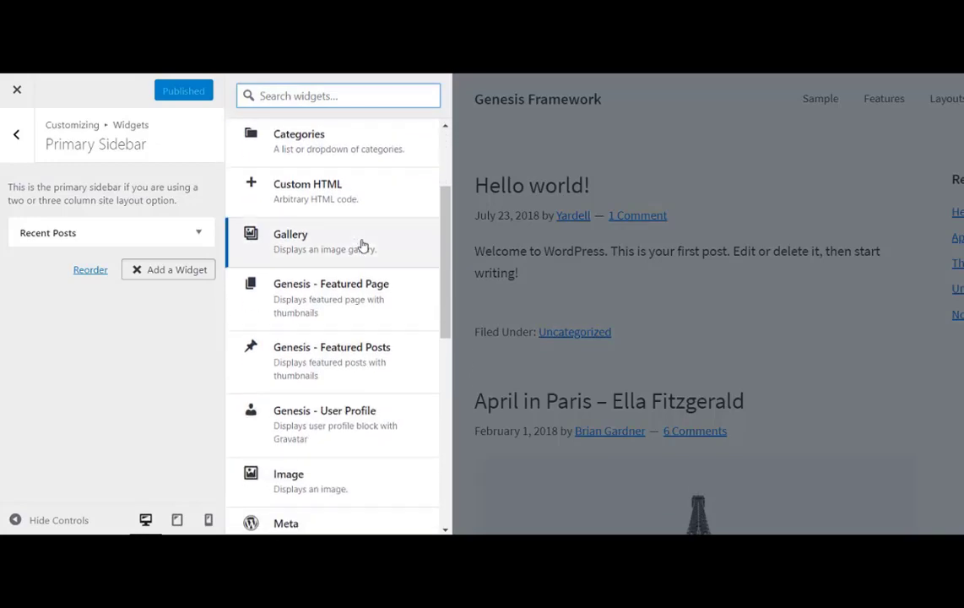
{"action": "scroll", "coordinate": [363, 245], "scroll_direction": "down", "scroll_amount": 2}
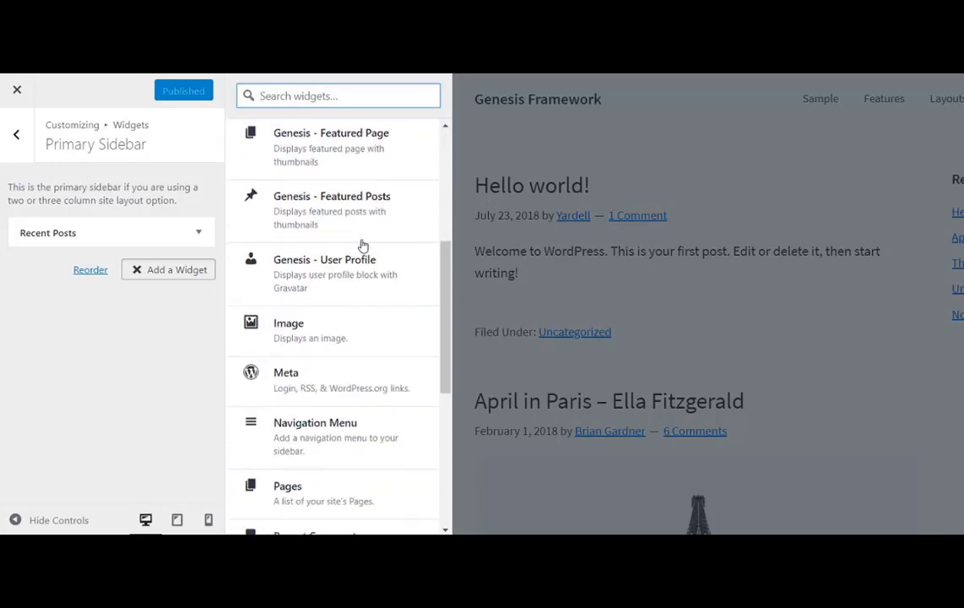
{"action": "scroll", "coordinate": [362, 245], "scroll_direction": "down", "scroll_amount": 3}
{"action": "scroll", "coordinate": [362, 245], "scroll_direction": "down", "scroll_amount": 1}
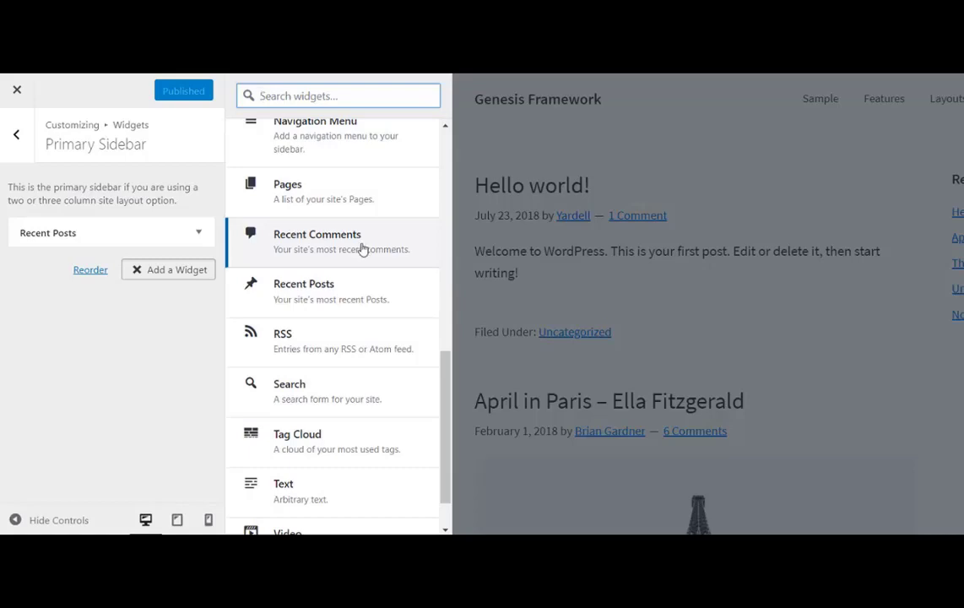
{"action": "scroll", "coordinate": [362, 247], "scroll_direction": "down", "scroll_amount": 1}
{"action": "scroll", "coordinate": [362, 247], "scroll_direction": "up", "scroll_amount": 4}
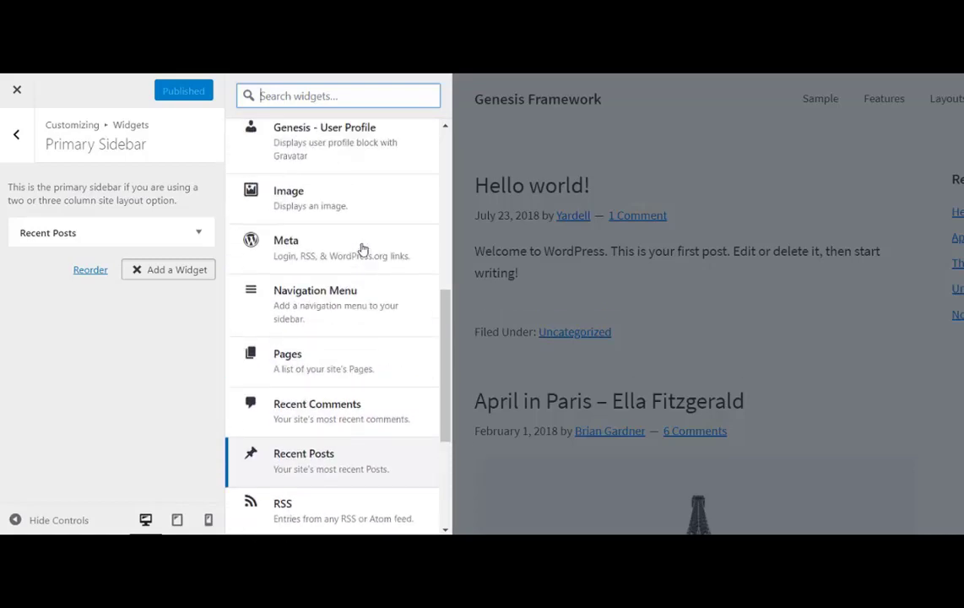
{"action": "scroll", "coordinate": [362, 248], "scroll_direction": "up", "scroll_amount": 2}
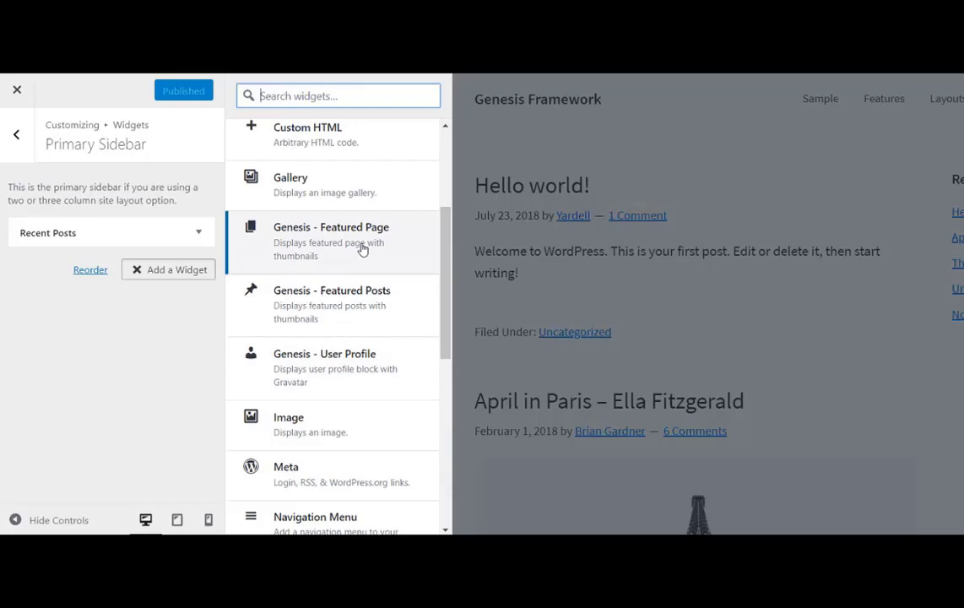
{"action": "scroll", "coordinate": [363, 248], "scroll_direction": "down", "scroll_amount": 5}
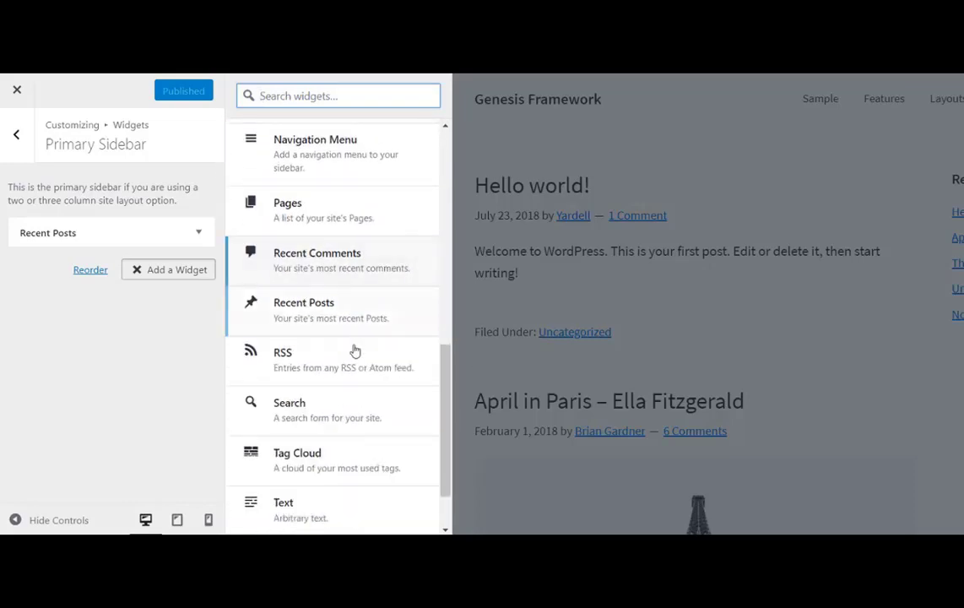
{"action": "left_click", "coordinate": [338, 408]}
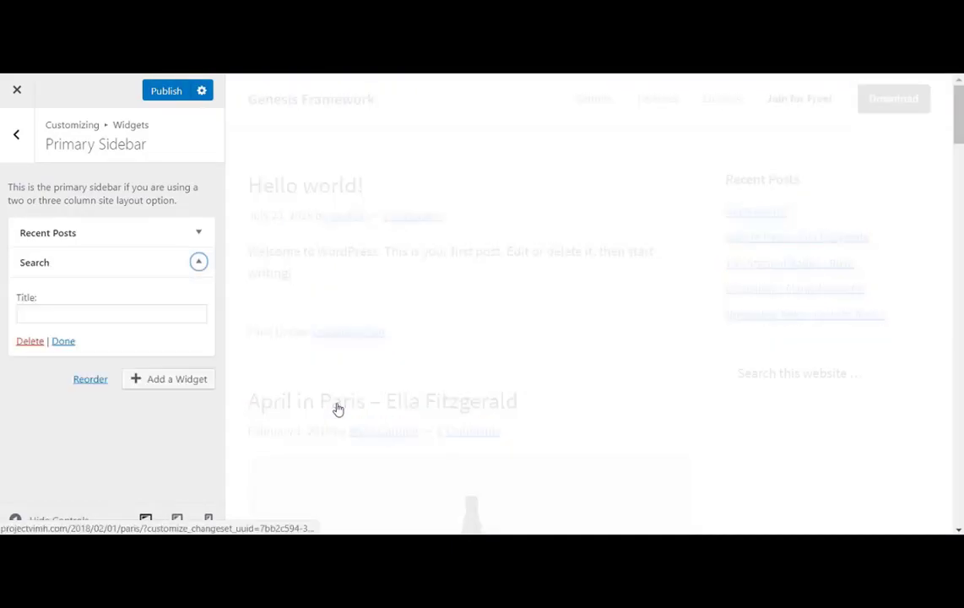
{"action": "left_click", "coordinate": [60, 343]}
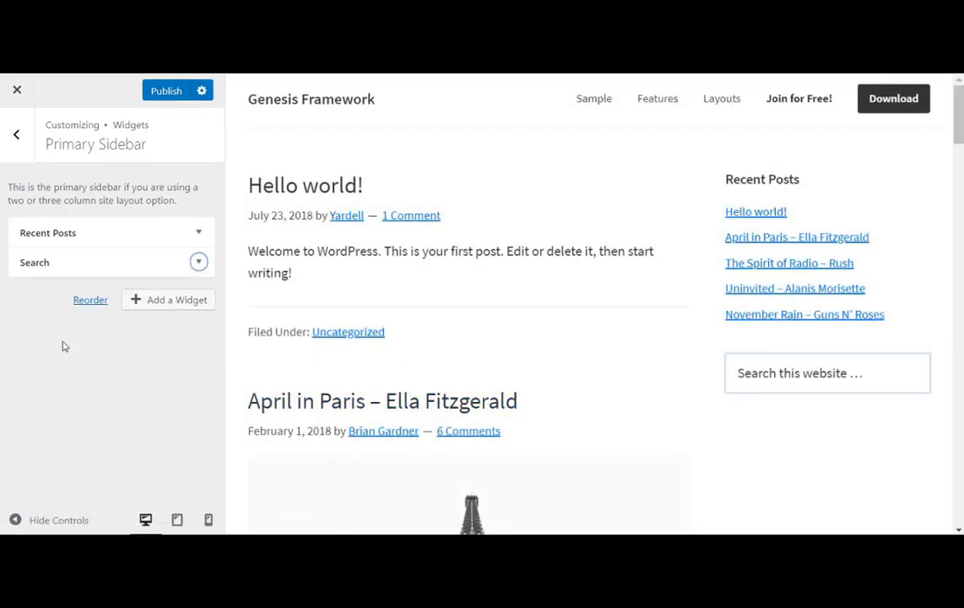
Move the Search widget above Recent Posts in the Primary Sidebar, publish the change and close the customizer.
{"action": "left_click_drag", "start_coordinate": [67, 271], "coordinate": [73, 235]}
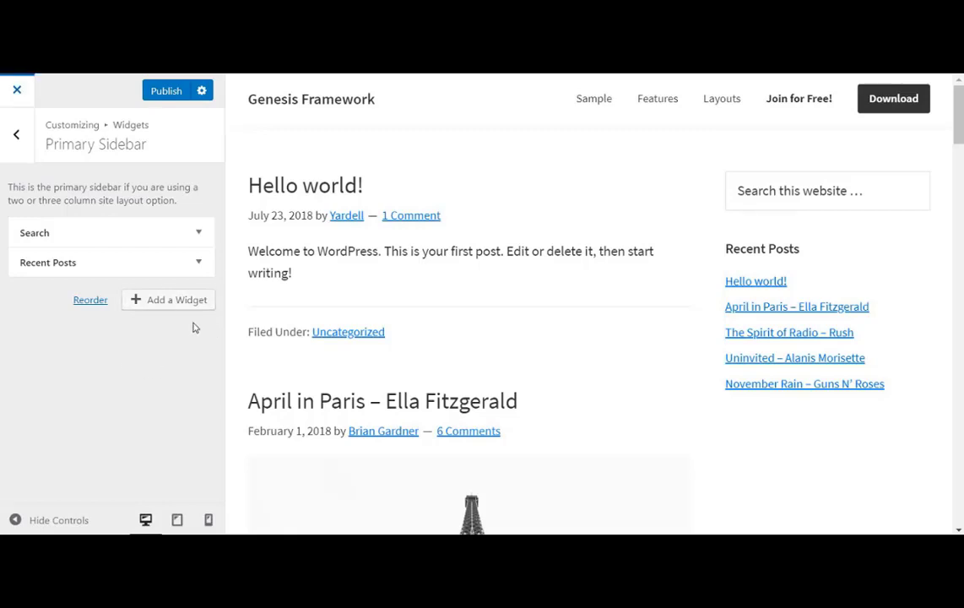
{"action": "left_click", "coordinate": [169, 91]}
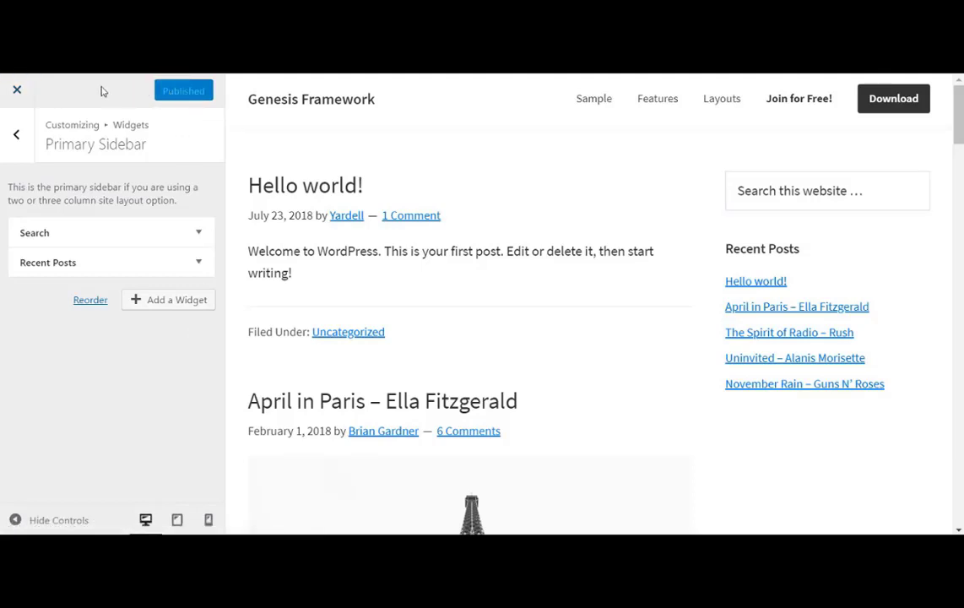
{"action": "left_click", "coordinate": [24, 91]}
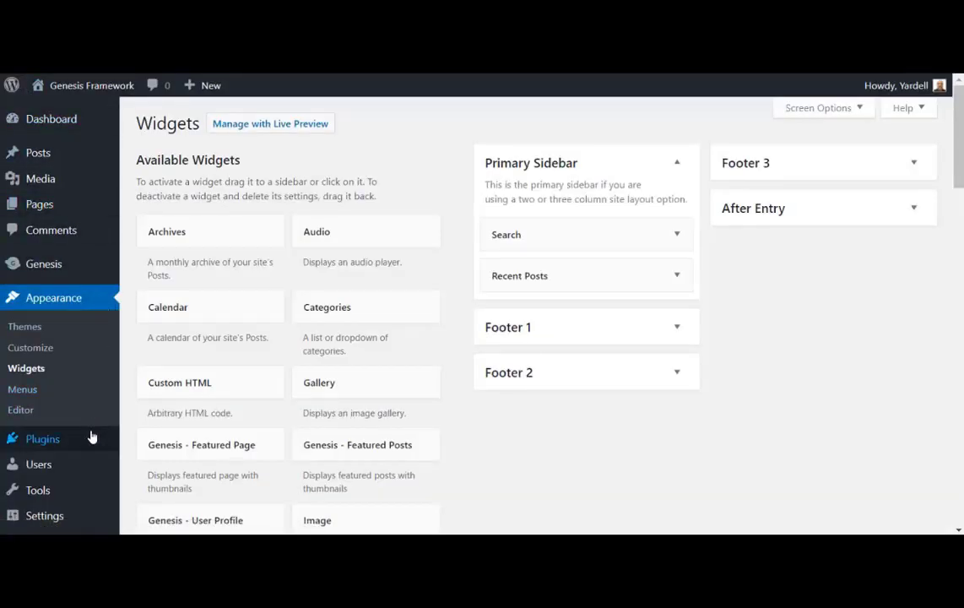
Search the plugin directory for "enews", then install and activate the Genesis eNews Extended plugin.
{"action": "mouse_move", "coordinate": [90, 439]}
{"action": "left_click", "coordinate": [135, 464]}
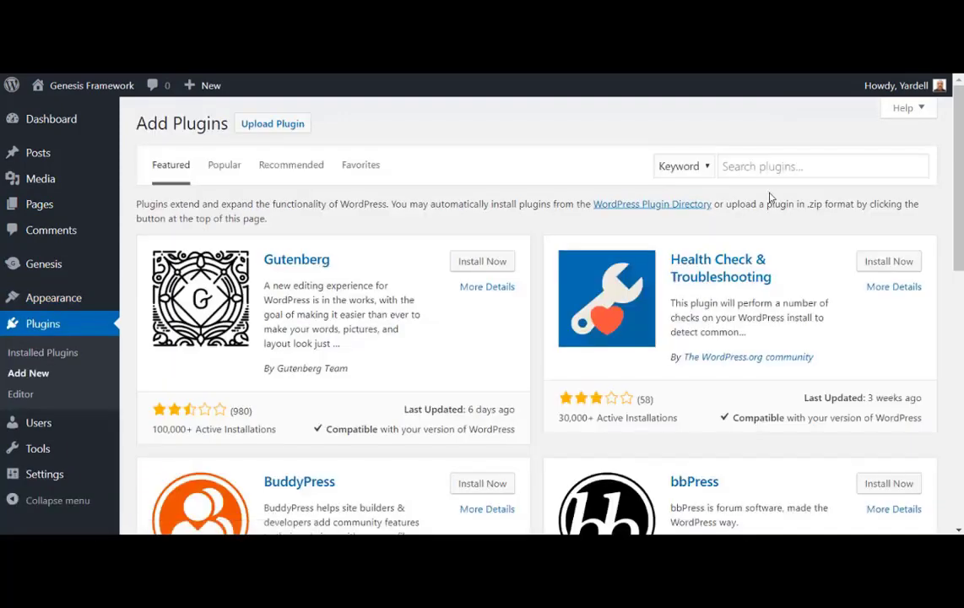
{"action": "left_click", "coordinate": [774, 166]}
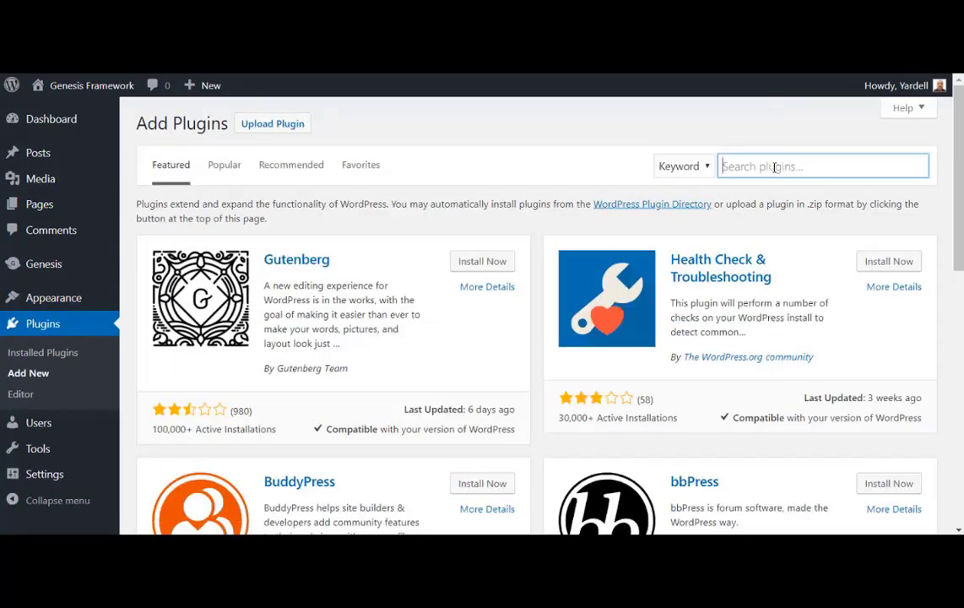
{"action": "type", "text": "enews"}
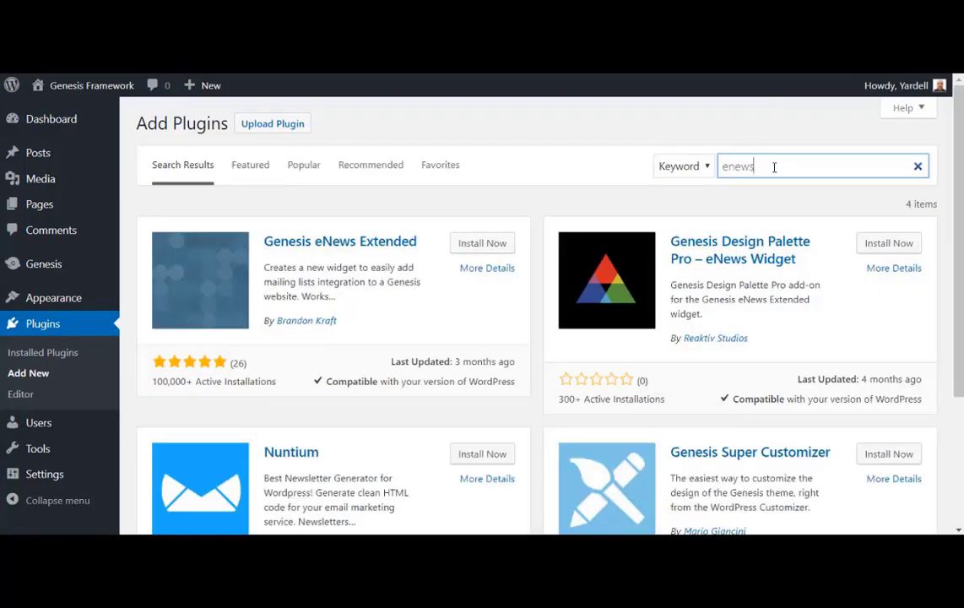
{"action": "left_click", "coordinate": [499, 247]}
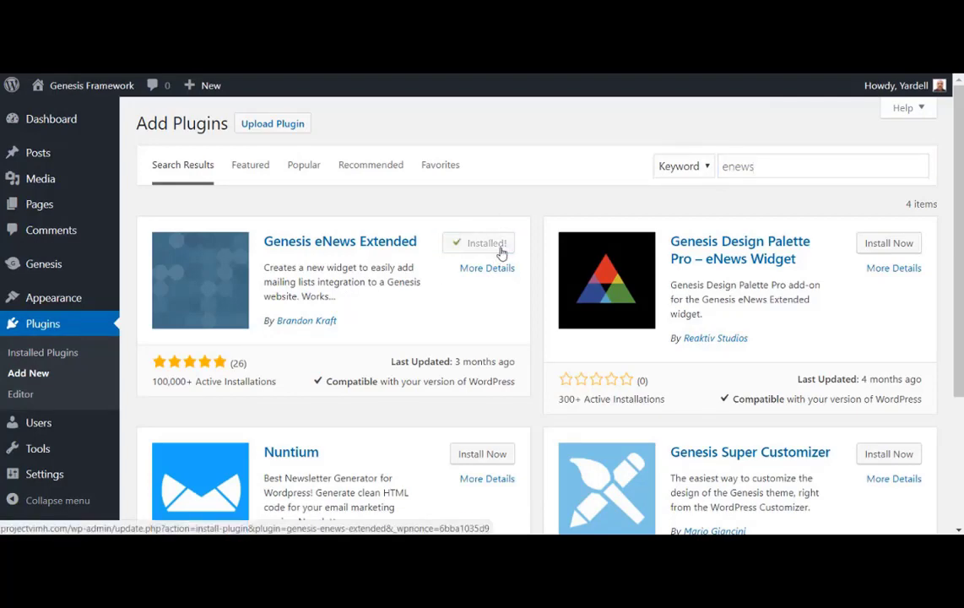
{"action": "left_click", "coordinate": [496, 245]}
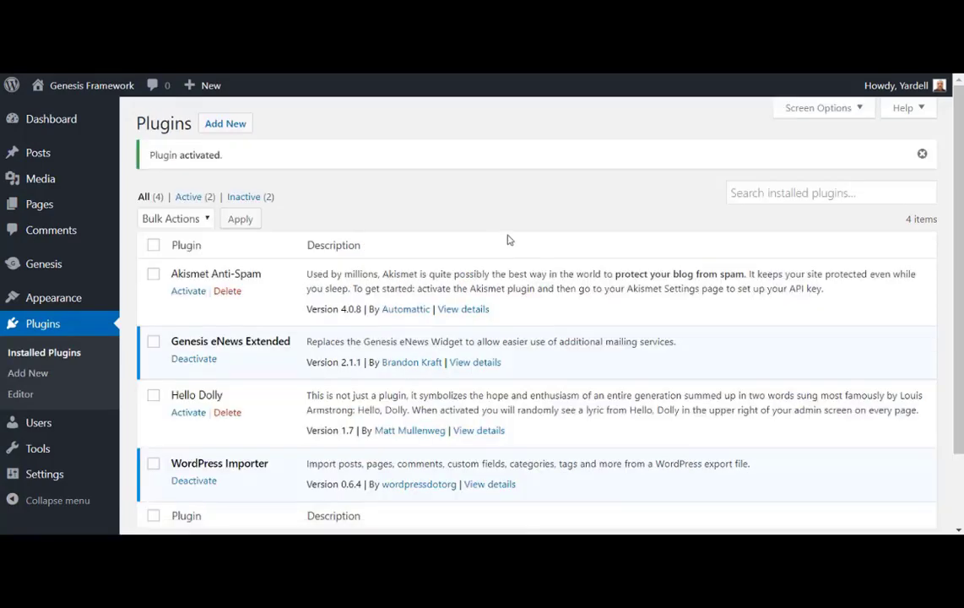
Search the plugin directory for "simple social icons", then install and activate the Simple Social Icons plugin.
{"action": "left_click", "coordinate": [66, 385]}
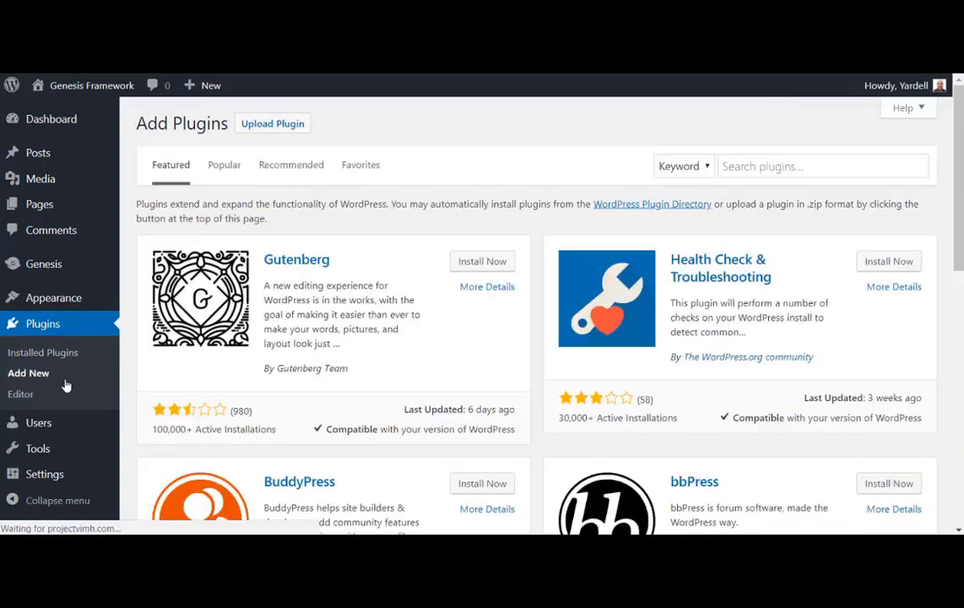
{"action": "left_click", "coordinate": [761, 166]}
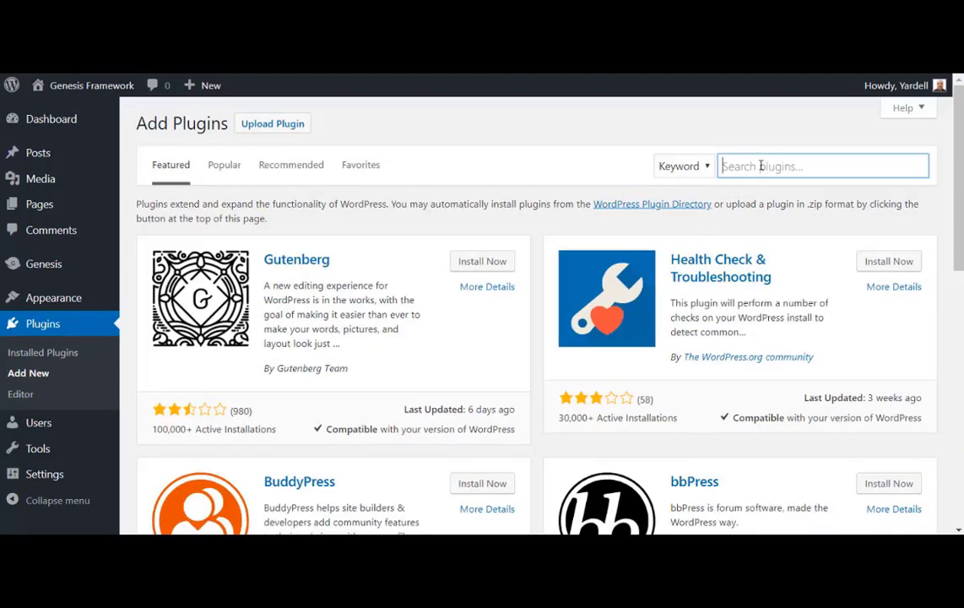
{"action": "type", "text": "sim"}
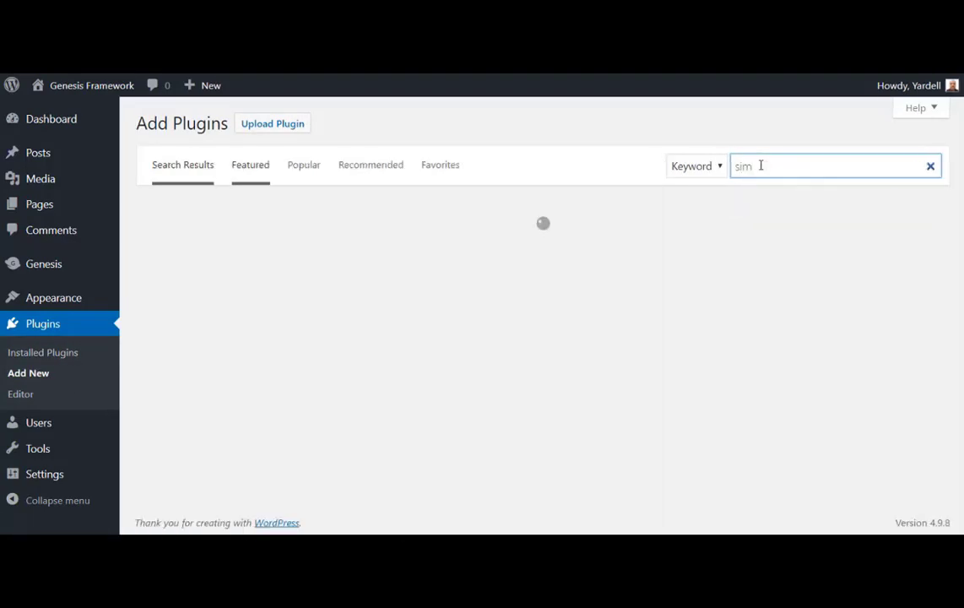
{"action": "type", "text": "ple social"}
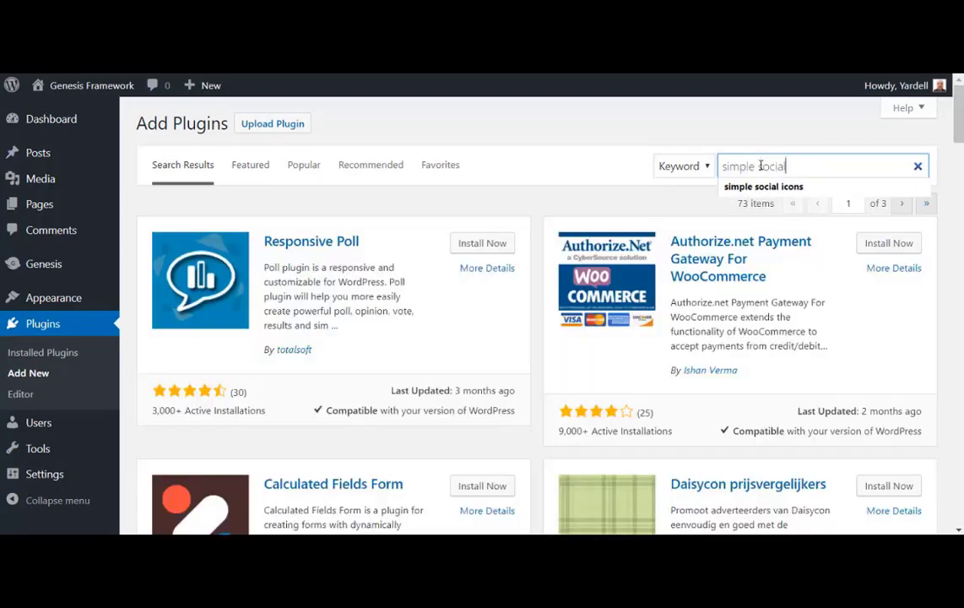
{"action": "type", "text": " icons"}
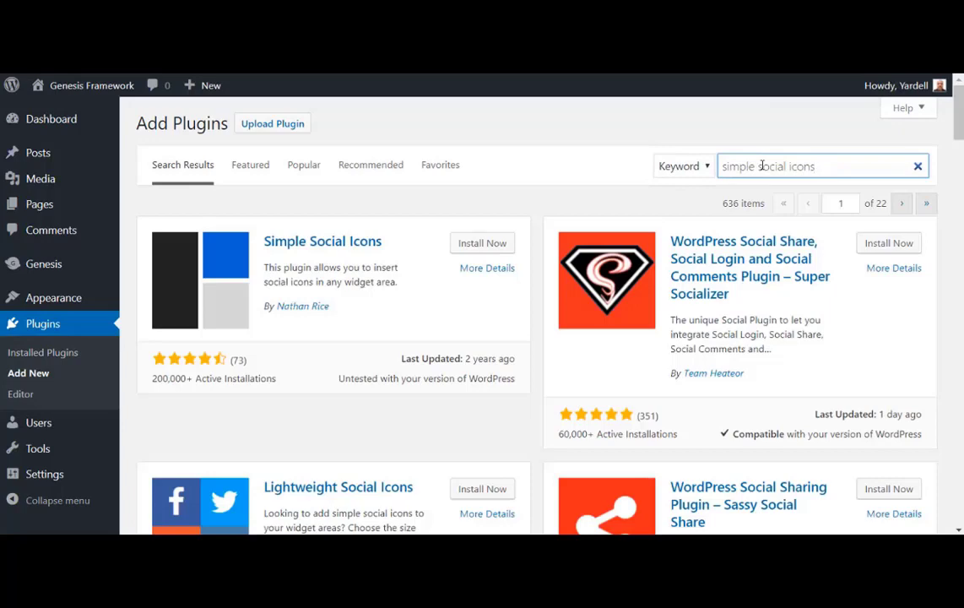
{"action": "left_click", "coordinate": [482, 245]}
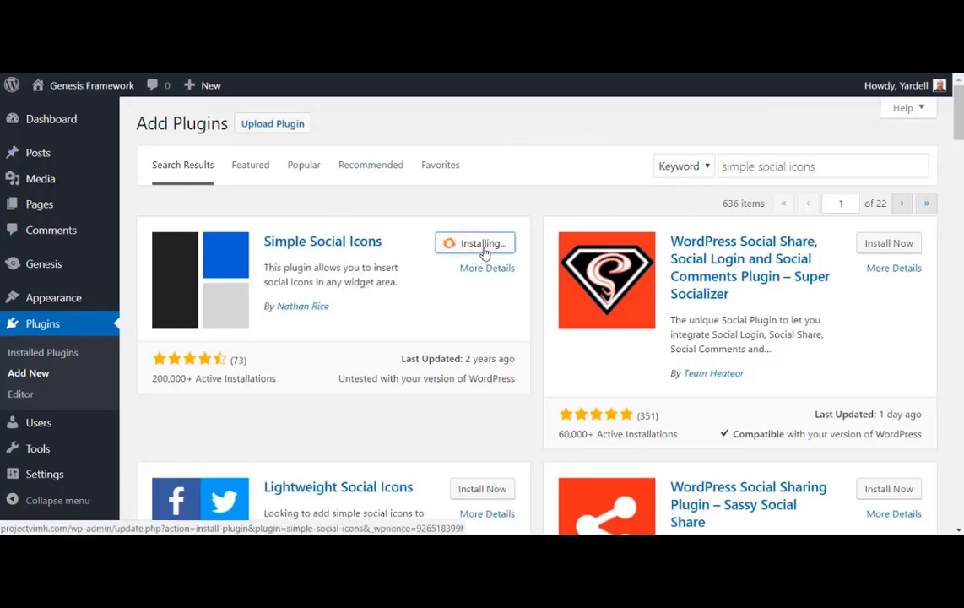
{"action": "left_click", "coordinate": [506, 251]}
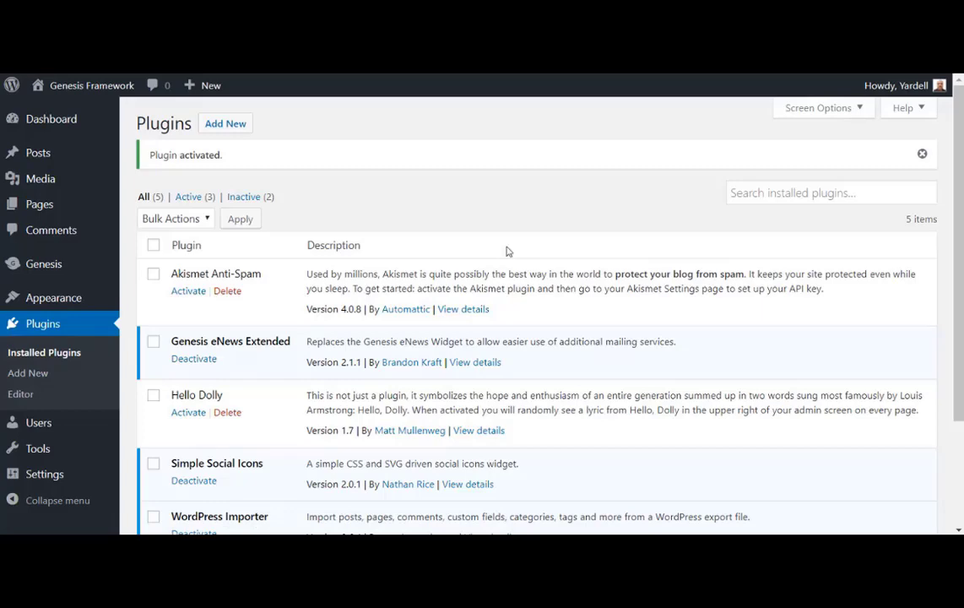
Reopen the customizer's Primary Sidebar widget area and add the Genesis - eNews Extended widget to it.
{"action": "mouse_move", "coordinate": [91, 302]}
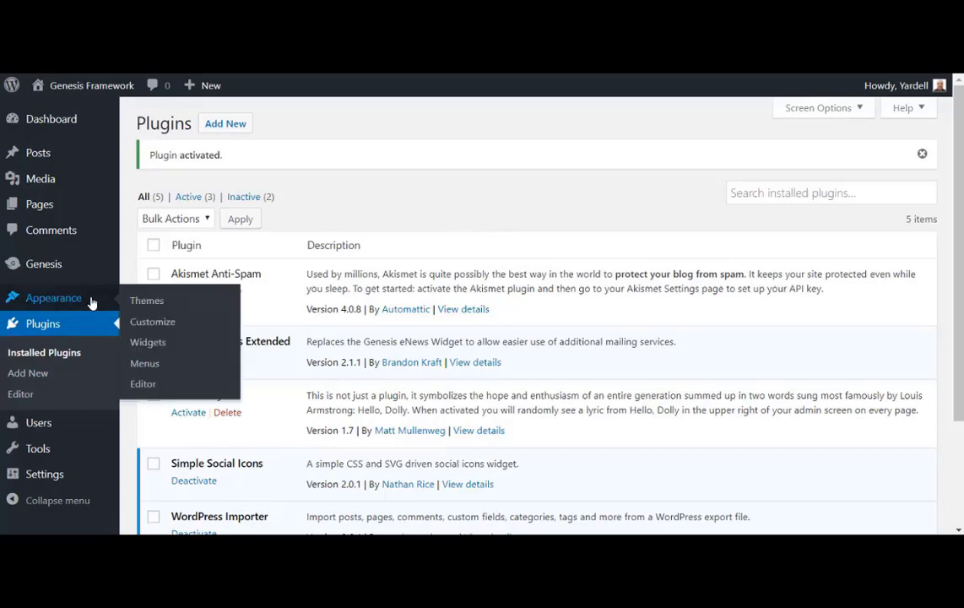
{"action": "left_click", "coordinate": [133, 322]}
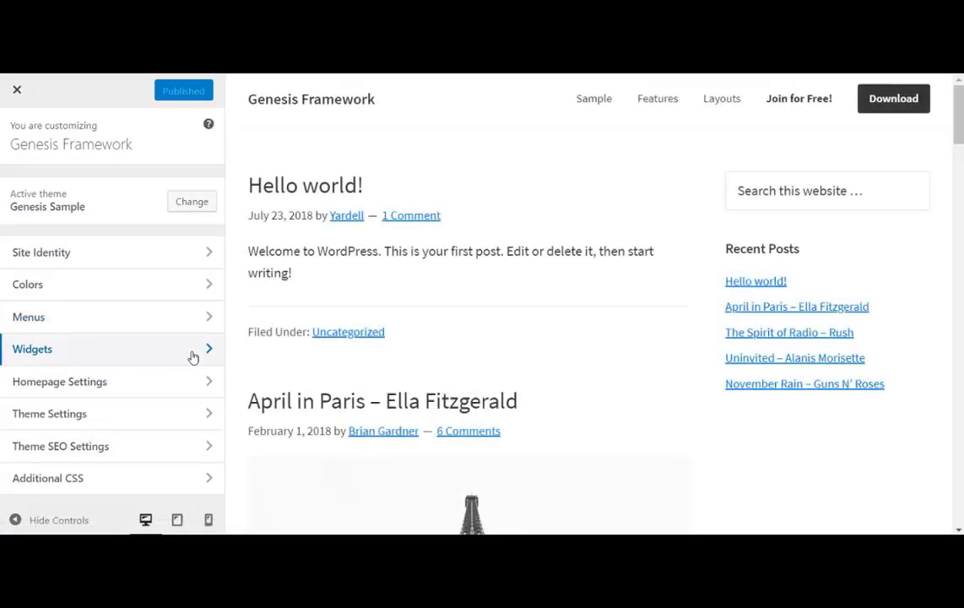
{"action": "left_click", "coordinate": [193, 357]}
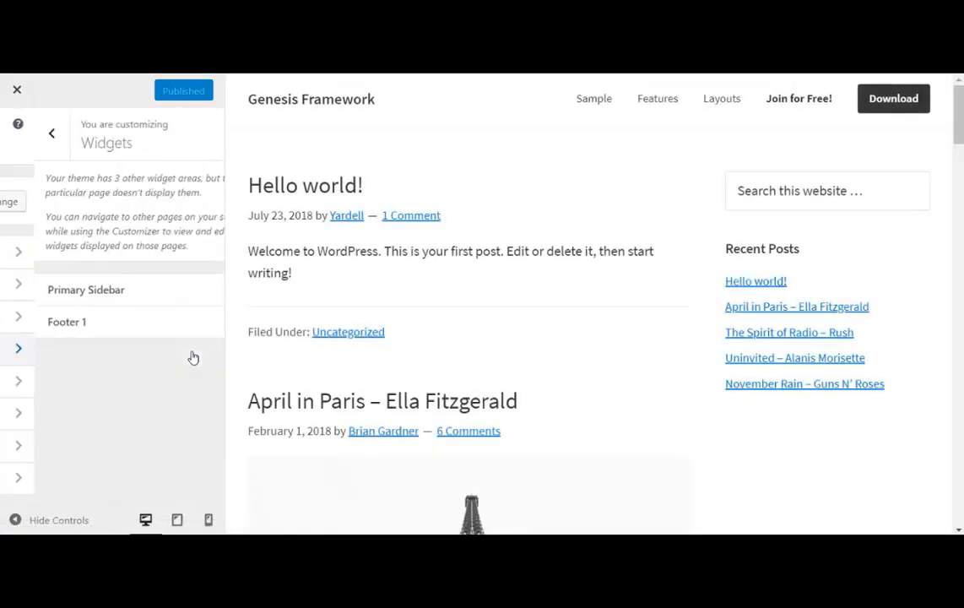
{"action": "left_click", "coordinate": [174, 290]}
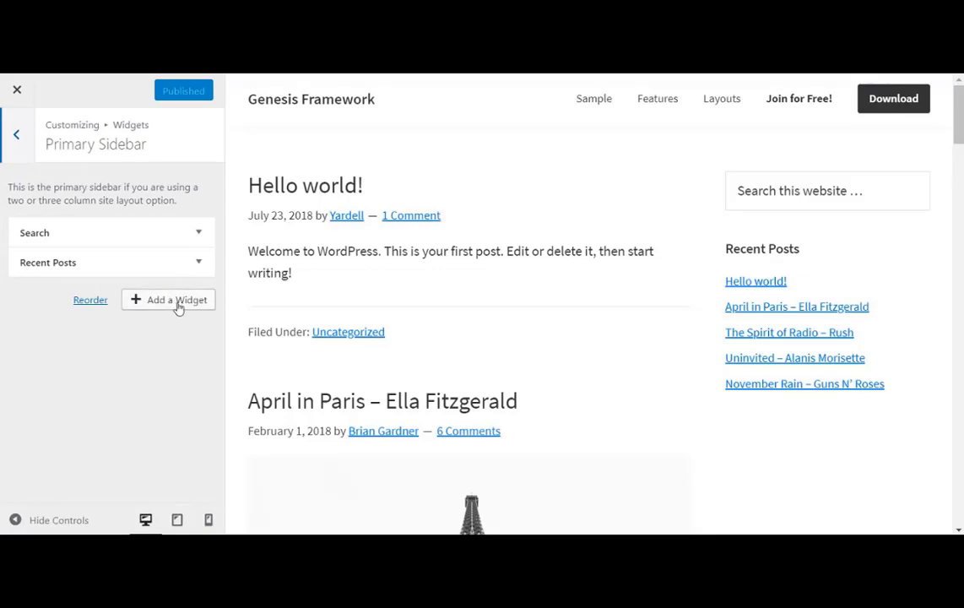
{"action": "left_click", "coordinate": [178, 307]}
{"action": "scroll", "coordinate": [381, 361], "scroll_direction": "down", "scroll_amount": 3}
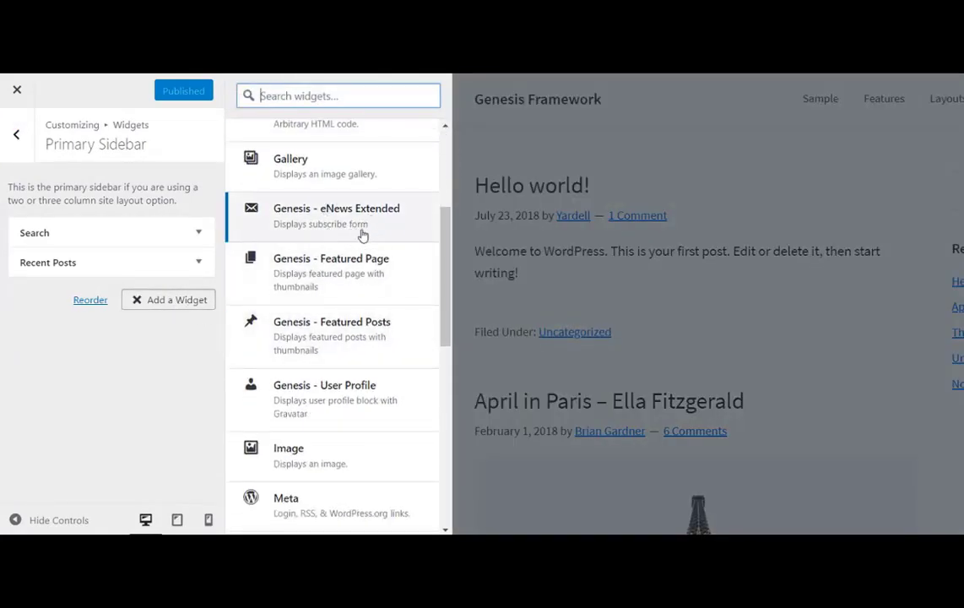
{"action": "scroll", "coordinate": [362, 234], "scroll_direction": "down", "scroll_amount": 5}
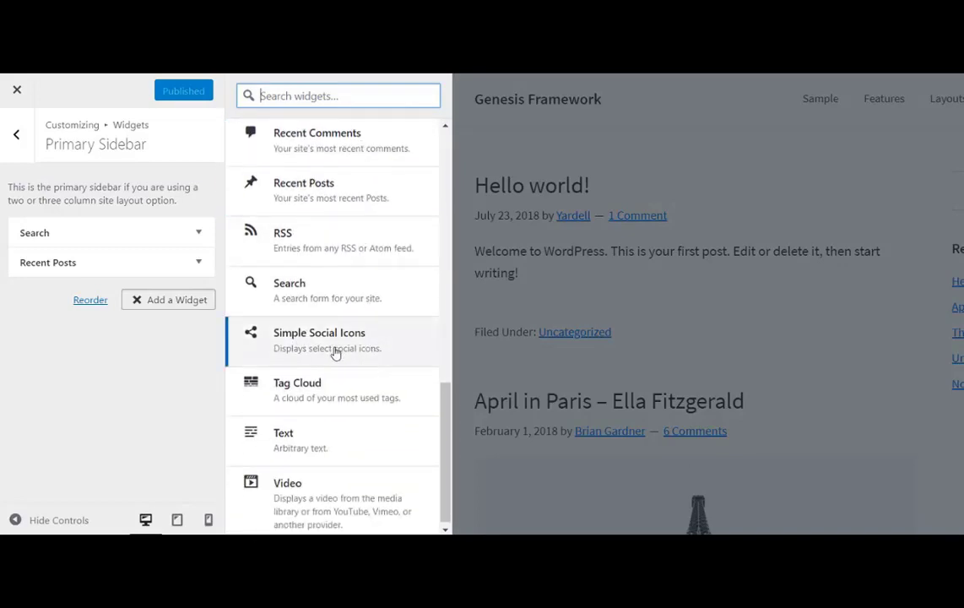
{"action": "scroll", "coordinate": [336, 353], "scroll_direction": "up", "scroll_amount": 4}
{"action": "scroll", "coordinate": [335, 353], "scroll_direction": "up", "scroll_amount": 3}
{"action": "scroll", "coordinate": [338, 438], "scroll_direction": "up", "scroll_amount": 1}
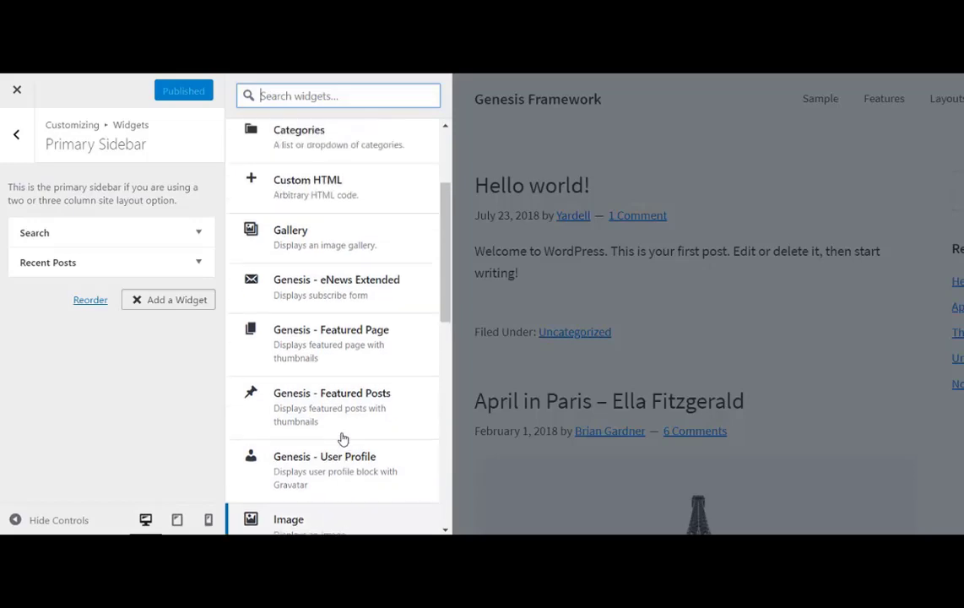
{"action": "left_click", "coordinate": [360, 291]}
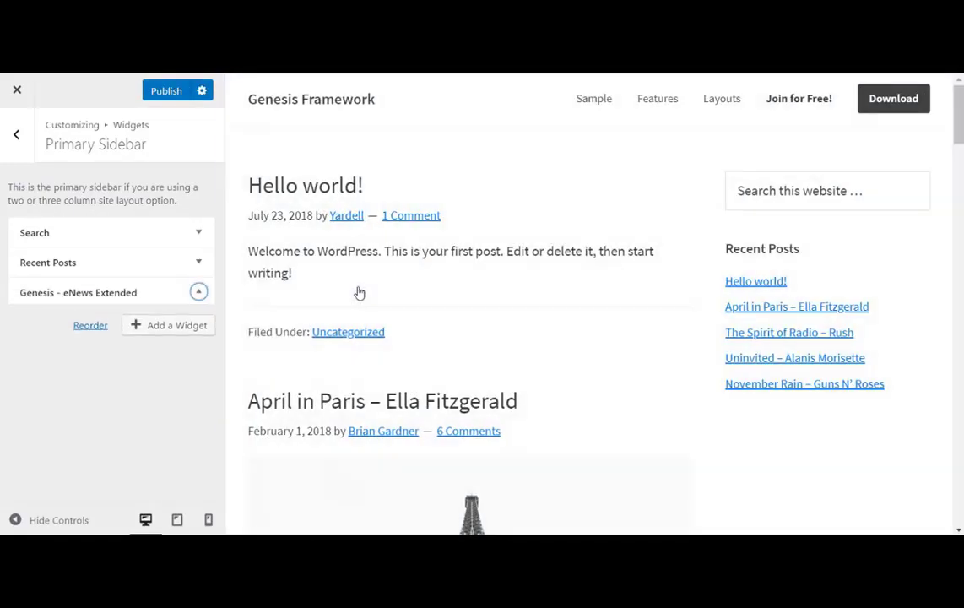
Move the Genesis - eNews Extended widget to the top of the Primary Sidebar, above Search.
{"action": "left_click", "coordinate": [62, 298]}
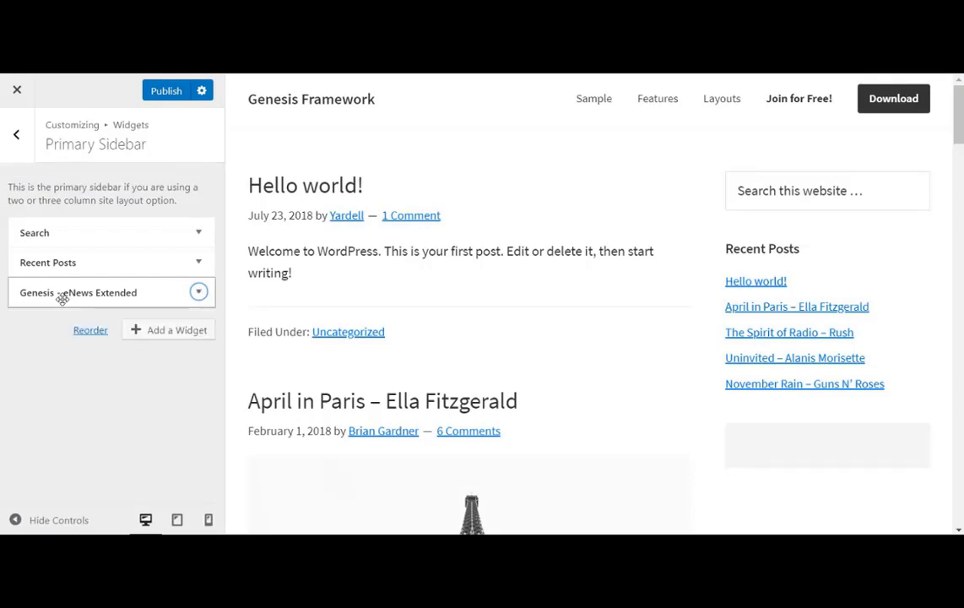
{"action": "left_click_drag", "start_coordinate": [62, 298], "coordinate": [67, 234]}
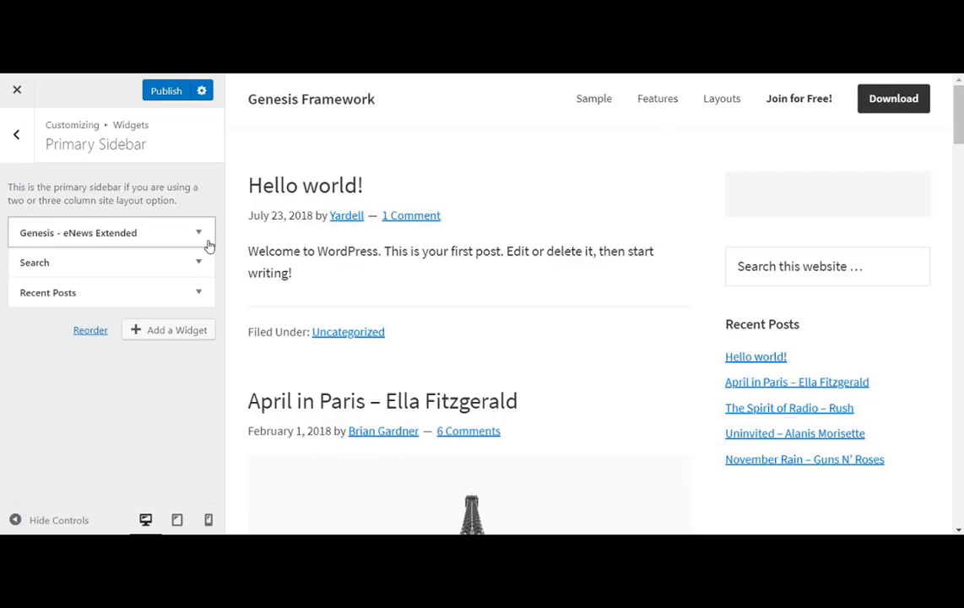
Title the newsletter widget "Email Newsletter", add its sign-up text, set the form action, e-mail and first name fields to #, label the button "Join For Free", and publish.
{"action": "left_click", "coordinate": [199, 234]}
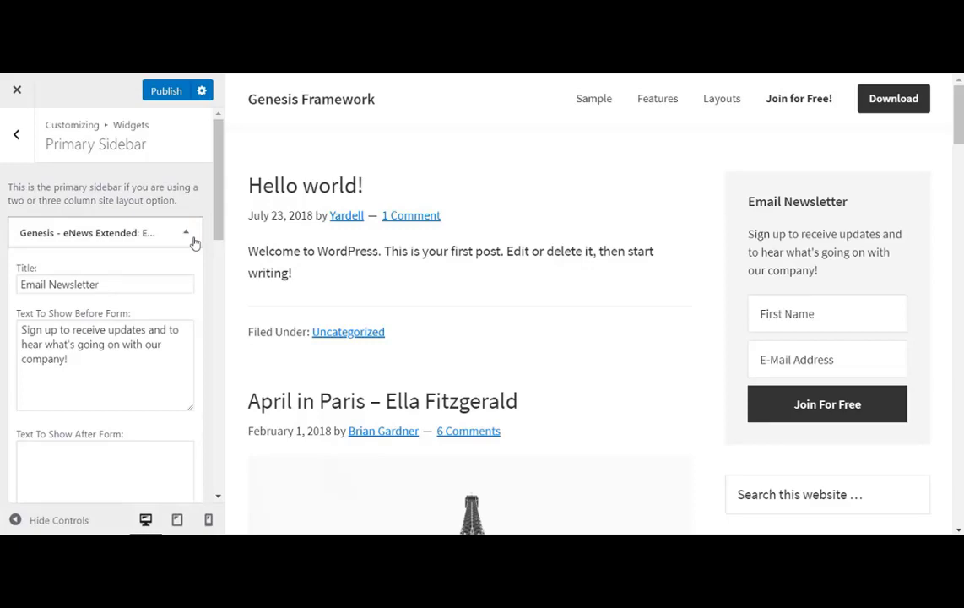
{"action": "scroll", "coordinate": [194, 241], "scroll_direction": "down", "scroll_amount": 5}
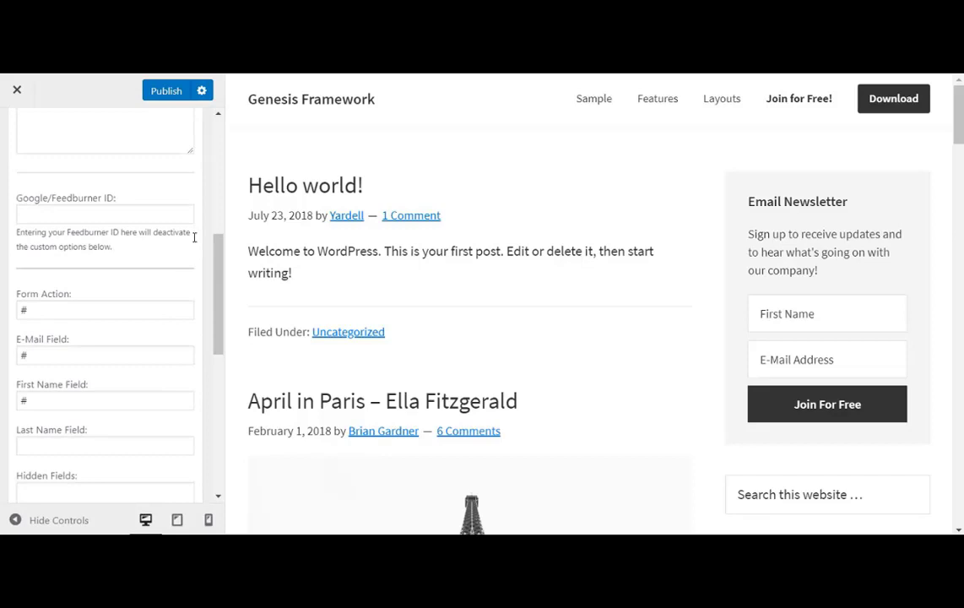
{"action": "scroll", "coordinate": [193, 239], "scroll_direction": "down", "scroll_amount": 6}
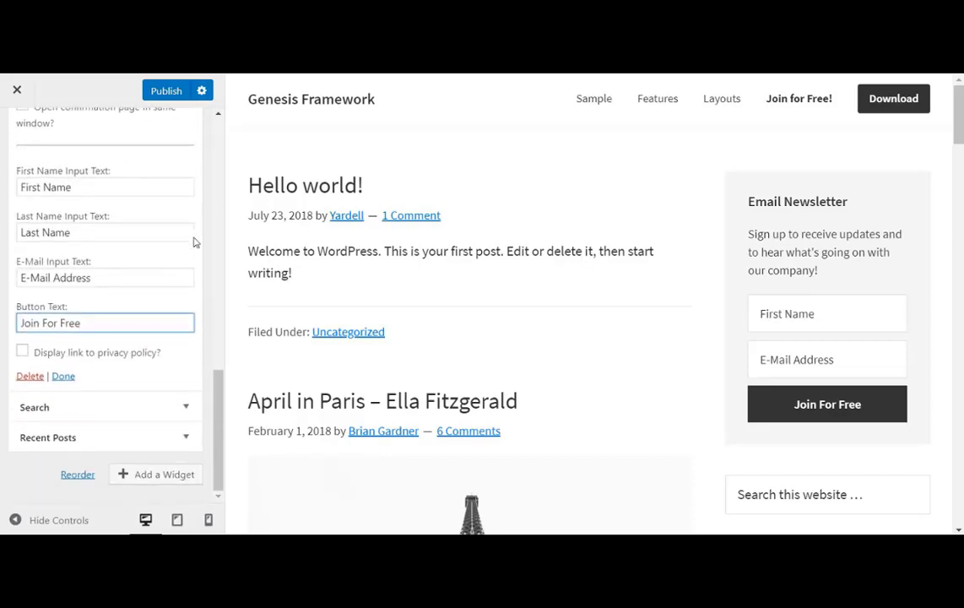
{"action": "left_click", "coordinate": [63, 376]}
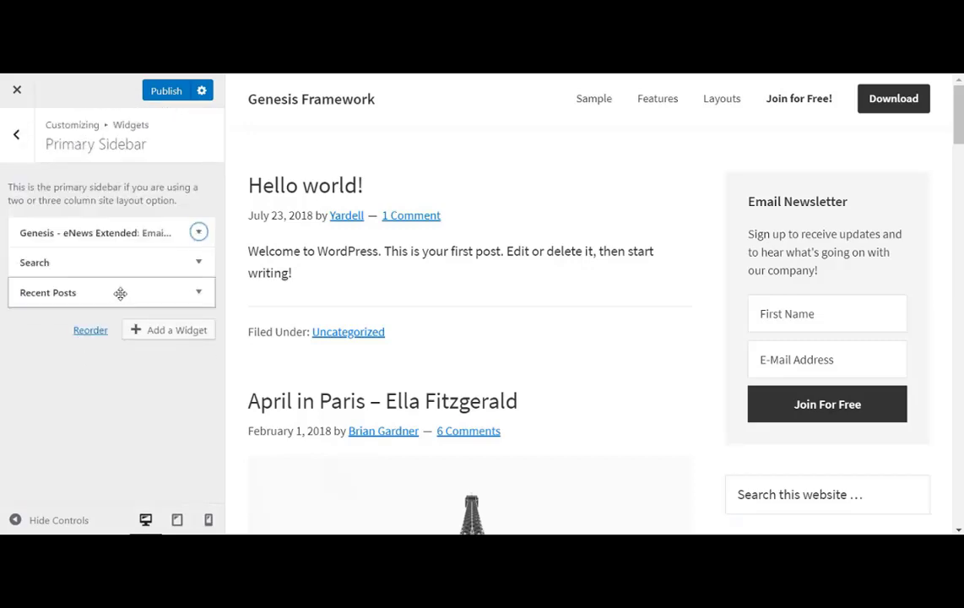
{"action": "left_click", "coordinate": [168, 92]}
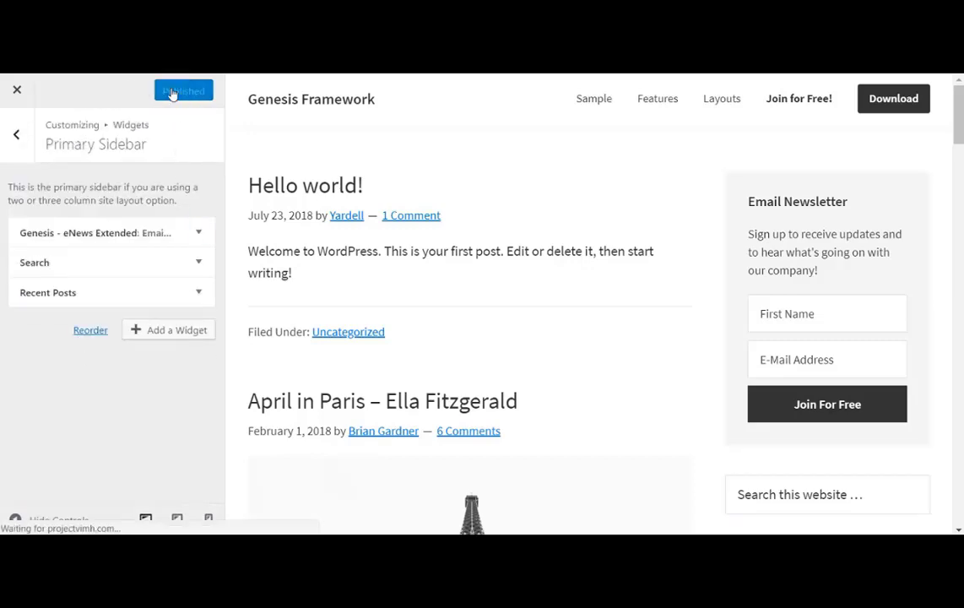
Add the Simple Social Icons widget to the Primary Sidebar and place it between the newsletter and Search widgets.
{"action": "left_click", "coordinate": [175, 331]}
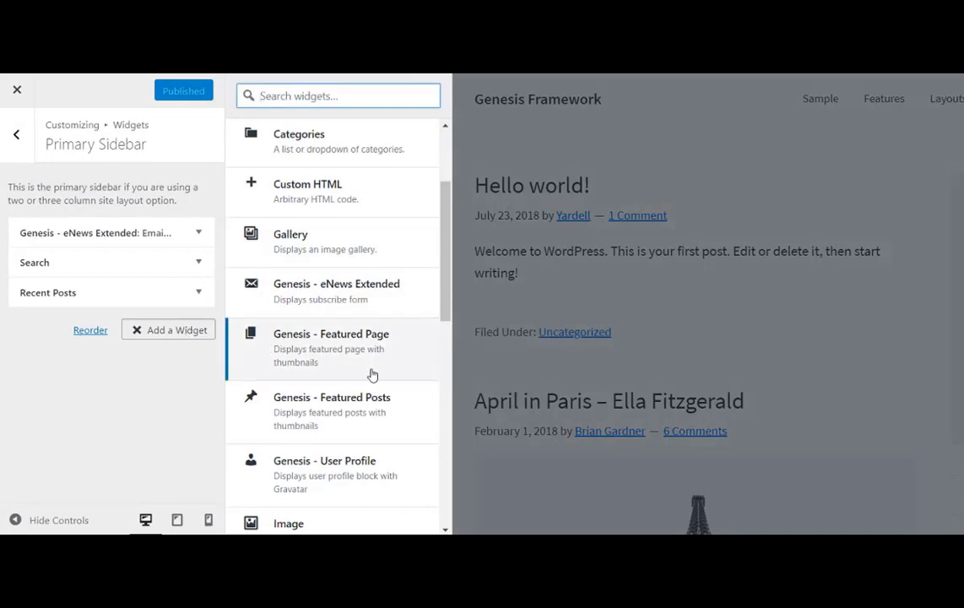
{"action": "scroll", "coordinate": [369, 376], "scroll_direction": "down", "scroll_amount": 5}
{"action": "scroll", "coordinate": [369, 378], "scroll_direction": "down", "scroll_amount": 2}
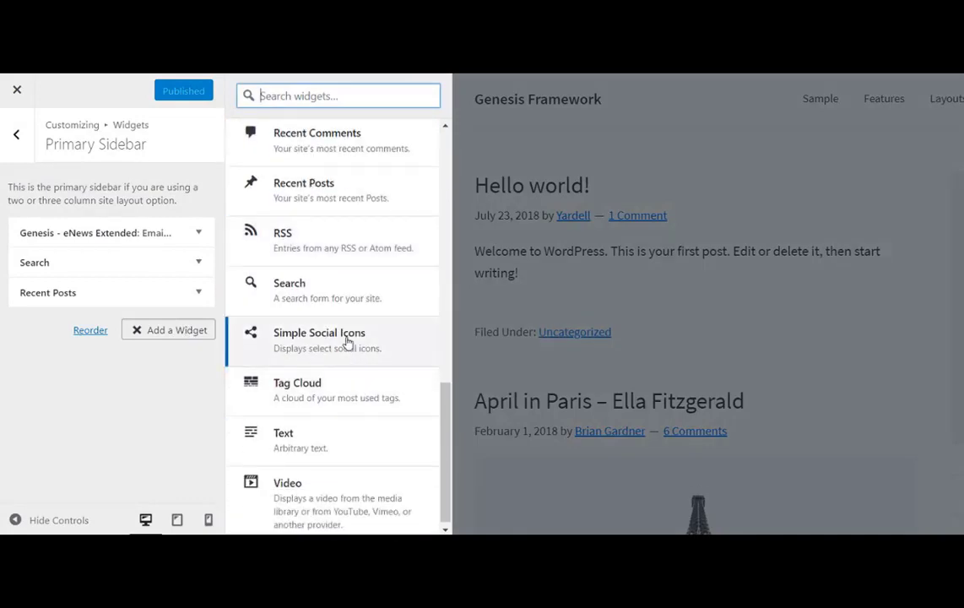
{"action": "left_click", "coordinate": [347, 340]}
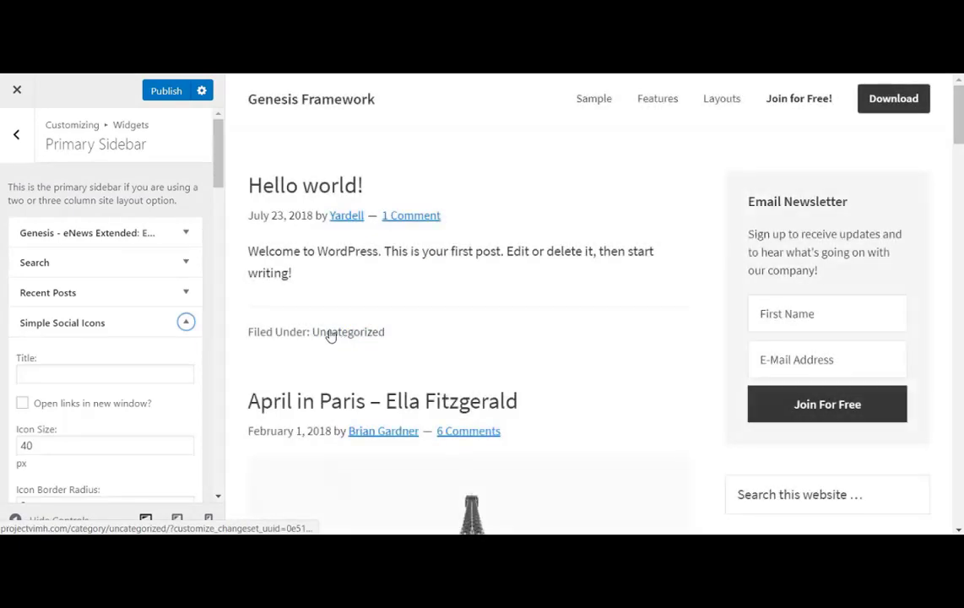
{"action": "left_click_drag", "start_coordinate": [71, 322], "coordinate": [70, 267]}
{"action": "left_click", "coordinate": [188, 267]}
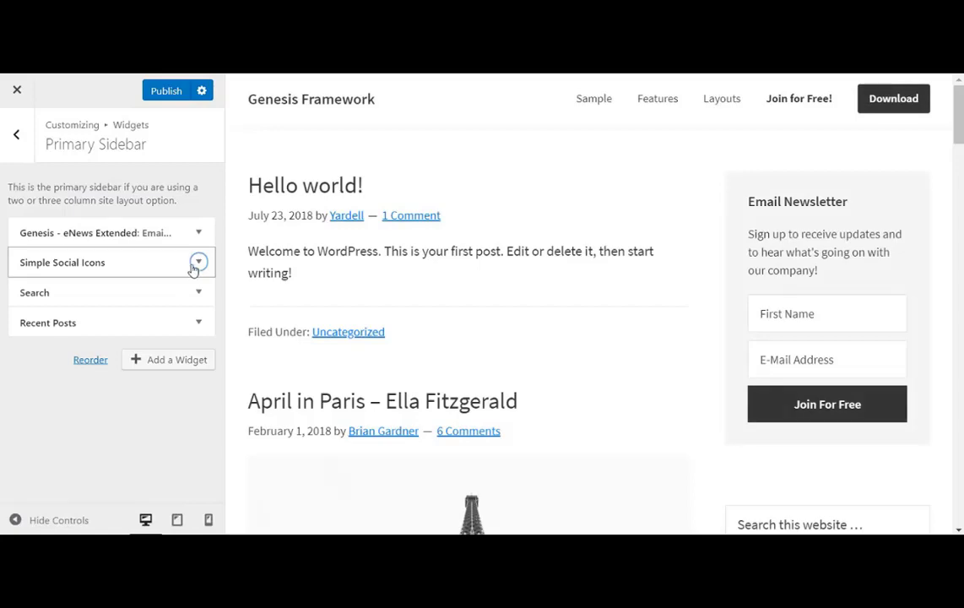
Set the Simple Social Icons URIs, including Behance, Bloglovin, Dribbble, Email, Facebook, Flickr, GitHub, Google+ and Instagram, to #.
{"action": "left_click", "coordinate": [199, 265]}
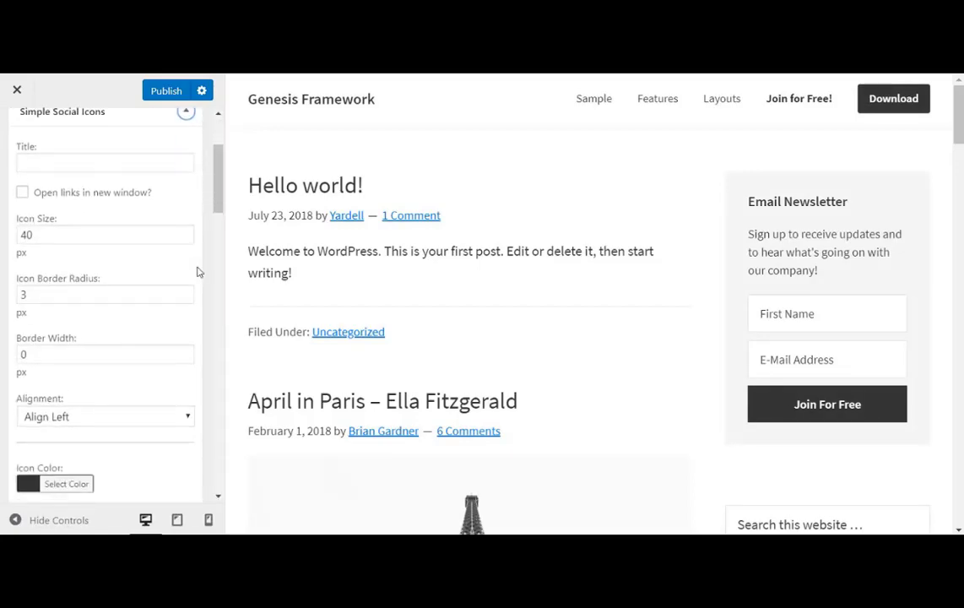
{"action": "scroll", "coordinate": [103, 318], "scroll_direction": "down", "scroll_amount": 6}
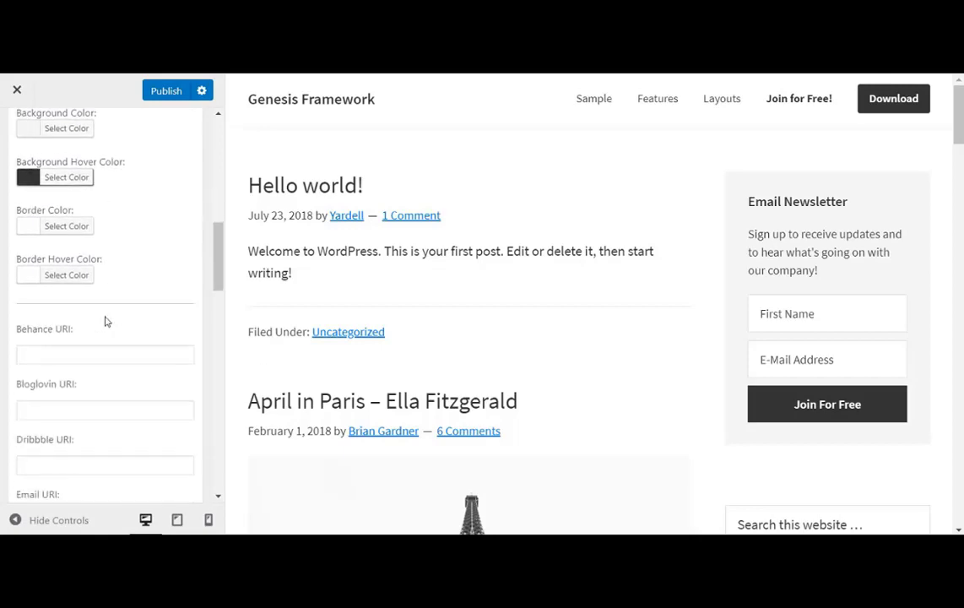
{"action": "scroll", "coordinate": [168, 384], "scroll_direction": "up", "scroll_amount": 8}
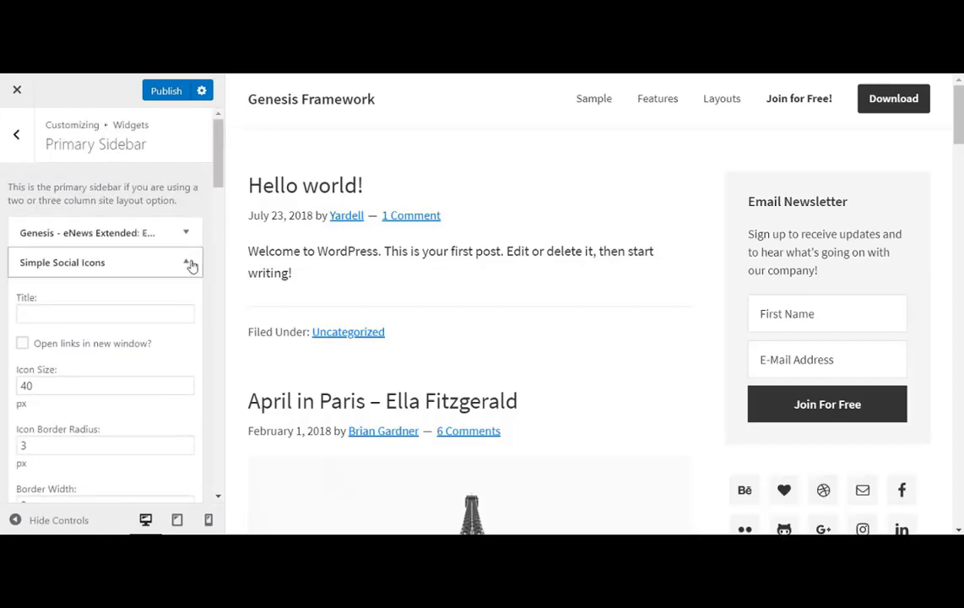
{"action": "left_click", "coordinate": [190, 264]}
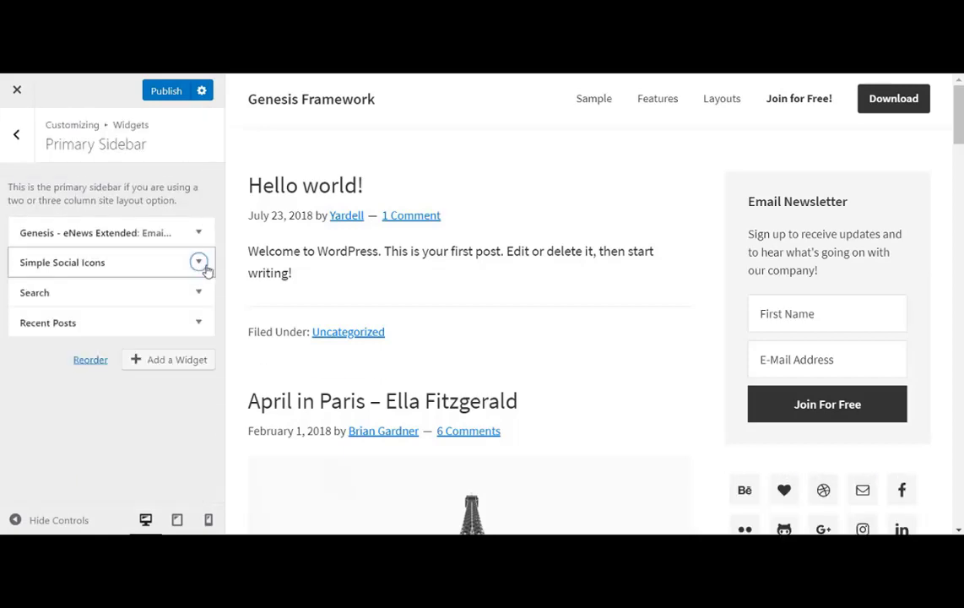
Review the Simple Social Icons widget's size, border, colour and URI settings from start to end.
{"action": "left_click", "coordinate": [198, 263]}
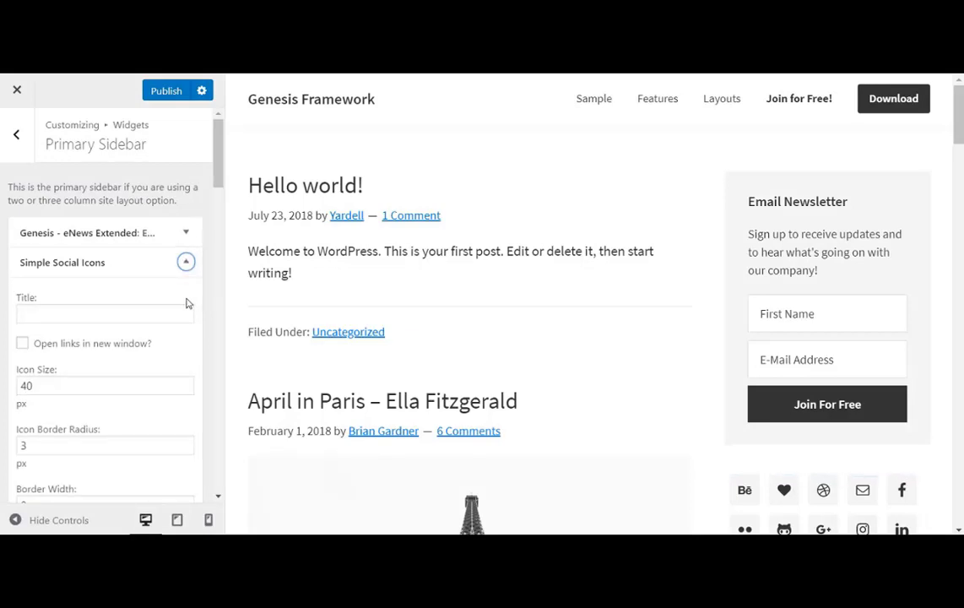
{"action": "scroll", "coordinate": [190, 302], "scroll_direction": "down", "scroll_amount": 5}
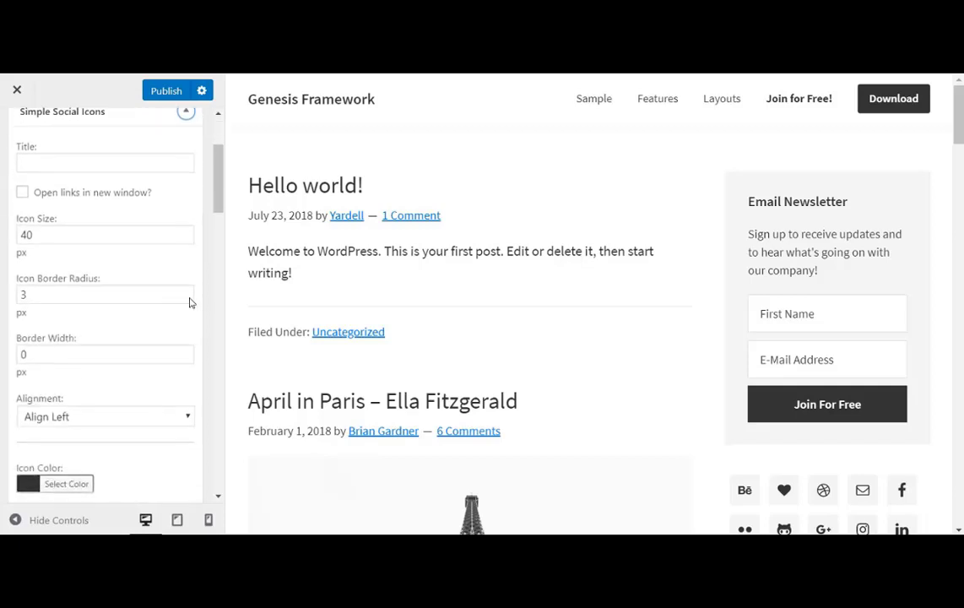
{"action": "scroll", "coordinate": [190, 299], "scroll_direction": "down", "scroll_amount": 5}
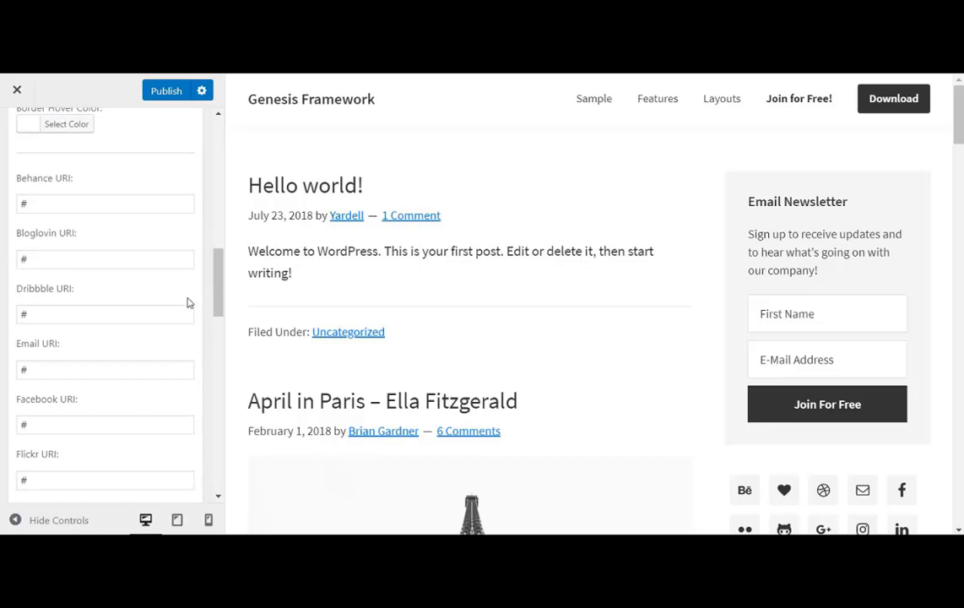
{"action": "scroll", "coordinate": [187, 303], "scroll_direction": "down", "scroll_amount": 5}
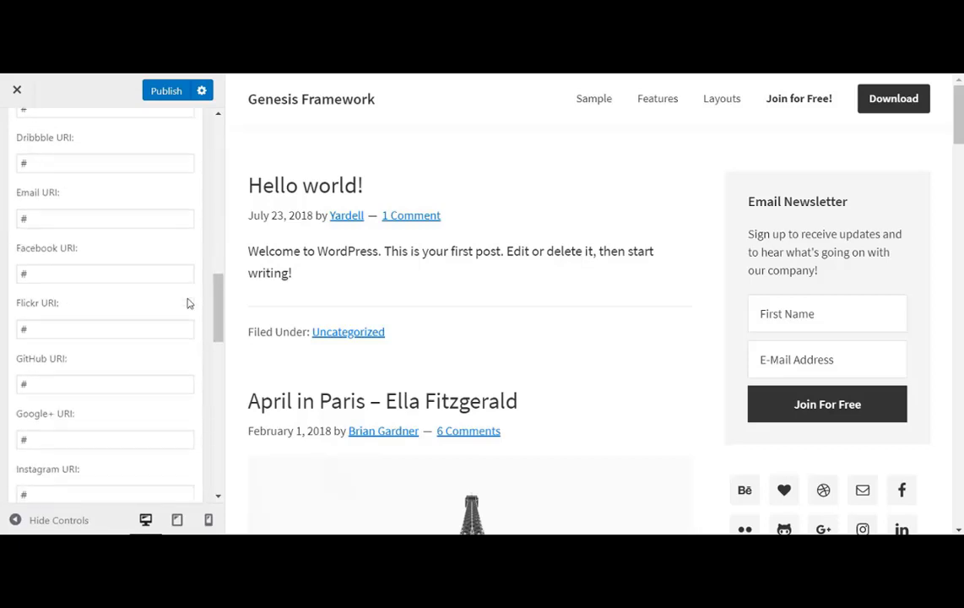
{"action": "scroll", "coordinate": [189, 302], "scroll_direction": "down", "scroll_amount": 5}
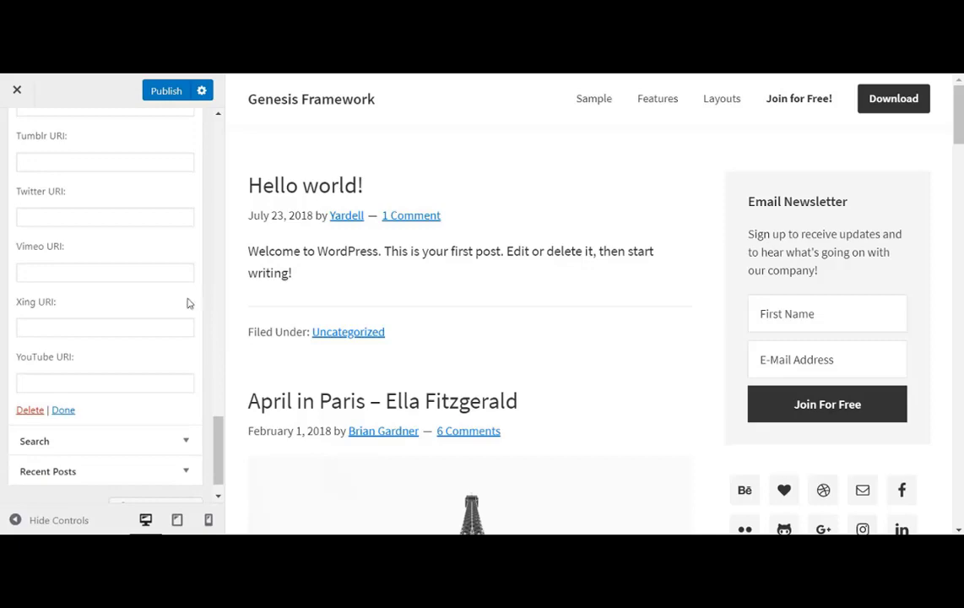
{"action": "scroll", "coordinate": [188, 300], "scroll_direction": "up", "scroll_amount": 10}
{"action": "scroll", "coordinate": [188, 304], "scroll_direction": "up", "scroll_amount": 8}
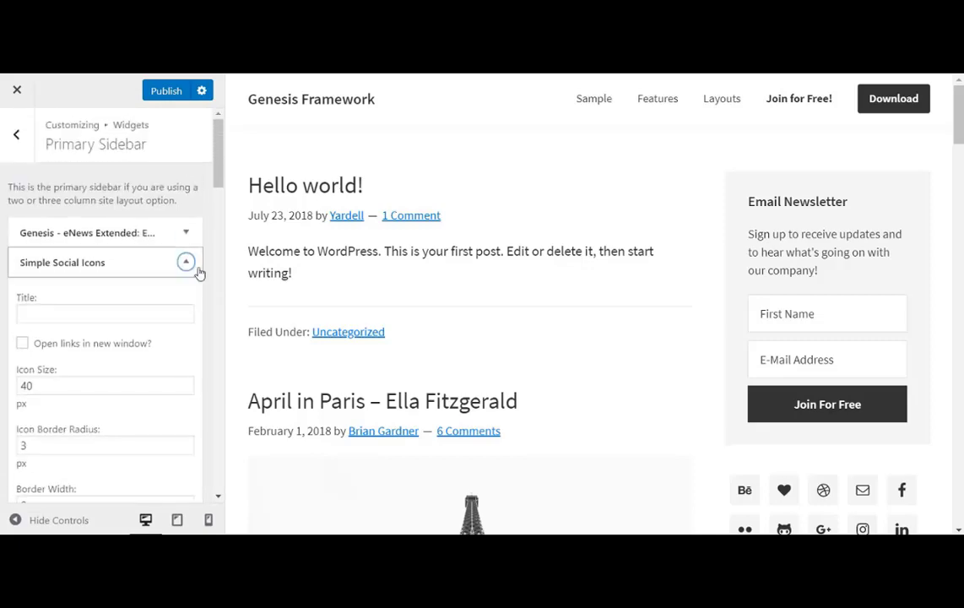
{"action": "left_click", "coordinate": [191, 265]}
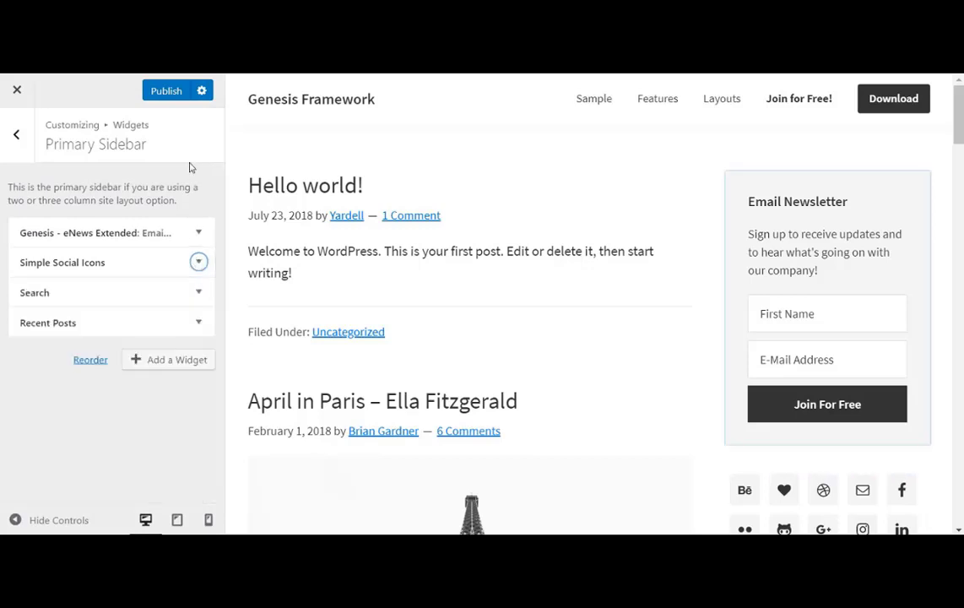
Publish the Primary Sidebar changes and check the newsletter, social icons and search widgets in the site preview.
{"action": "left_click", "coordinate": [181, 98]}
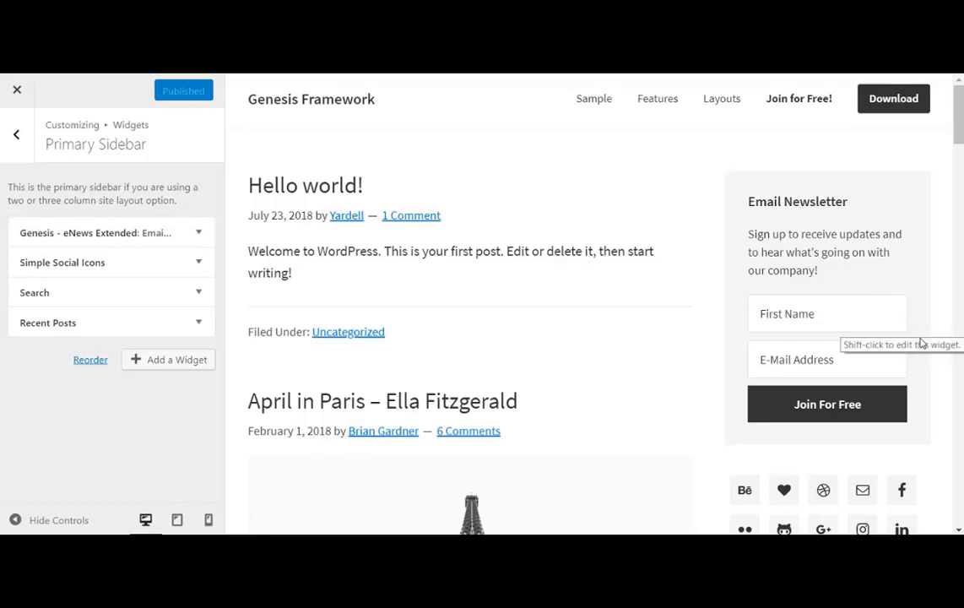
{"action": "scroll", "coordinate": [921, 341], "scroll_direction": "down", "scroll_amount": 3}
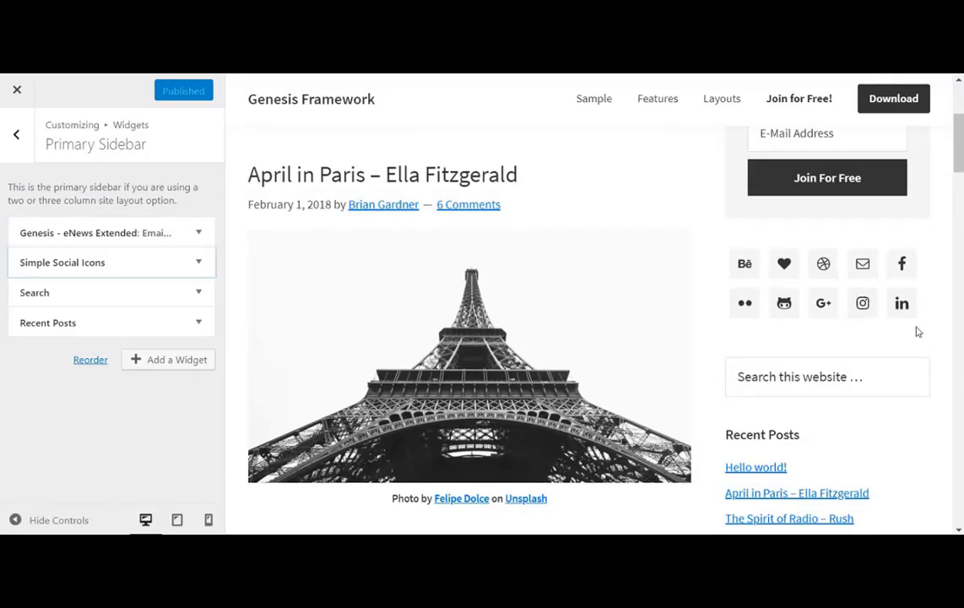
{"action": "scroll", "coordinate": [919, 332], "scroll_direction": "down", "scroll_amount": 3}
{"action": "scroll", "coordinate": [918, 332], "scroll_direction": "up", "scroll_amount": 6}
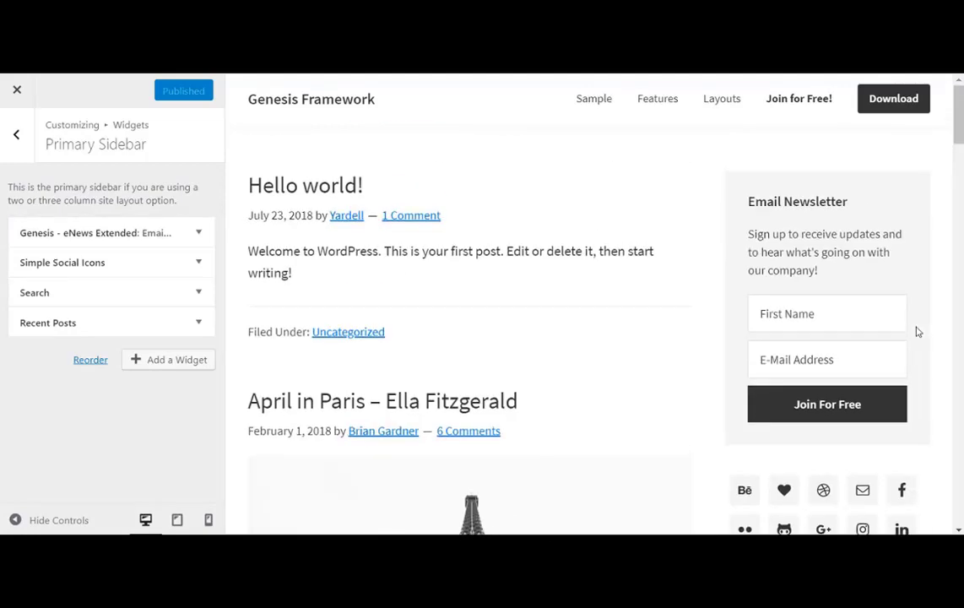
Check the Recent Posts widget's options and compare its output with the Recent Posts section on the demo site.
{"action": "left_click", "coordinate": [197, 324]}
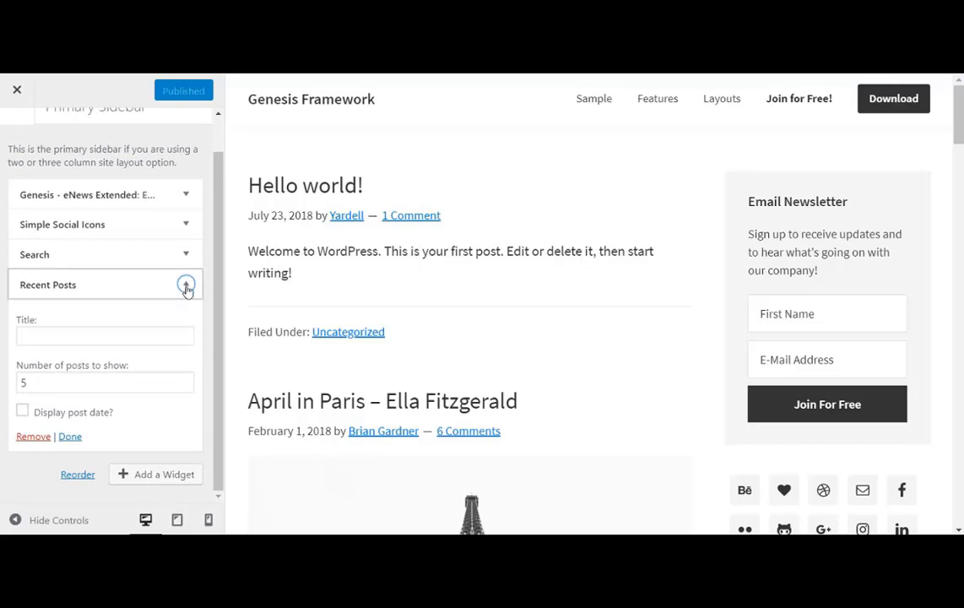
{"action": "left_click", "coordinate": [187, 287]}
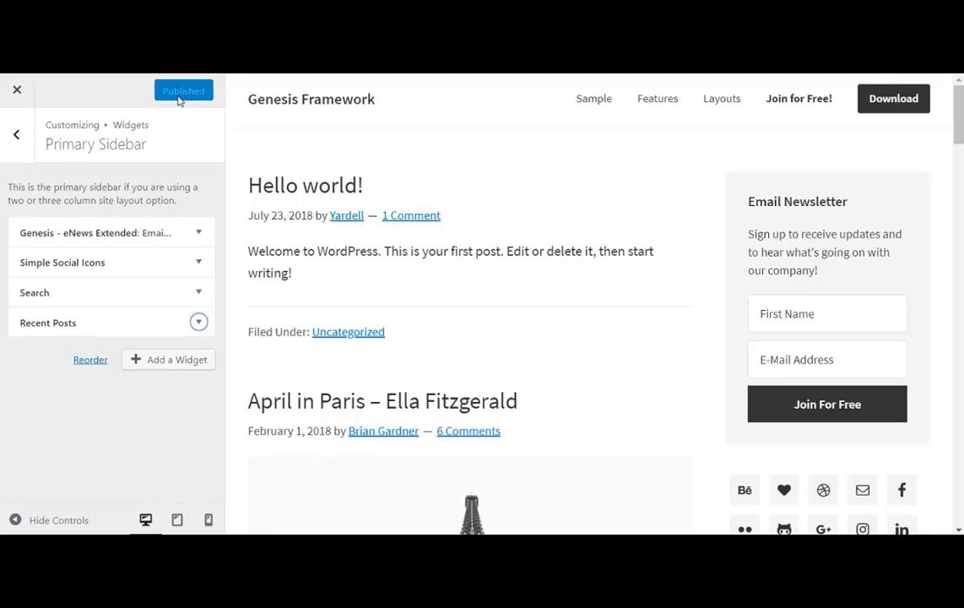
{"action": "scroll", "coordinate": [745, 345], "scroll_direction": "down", "scroll_amount": 7}
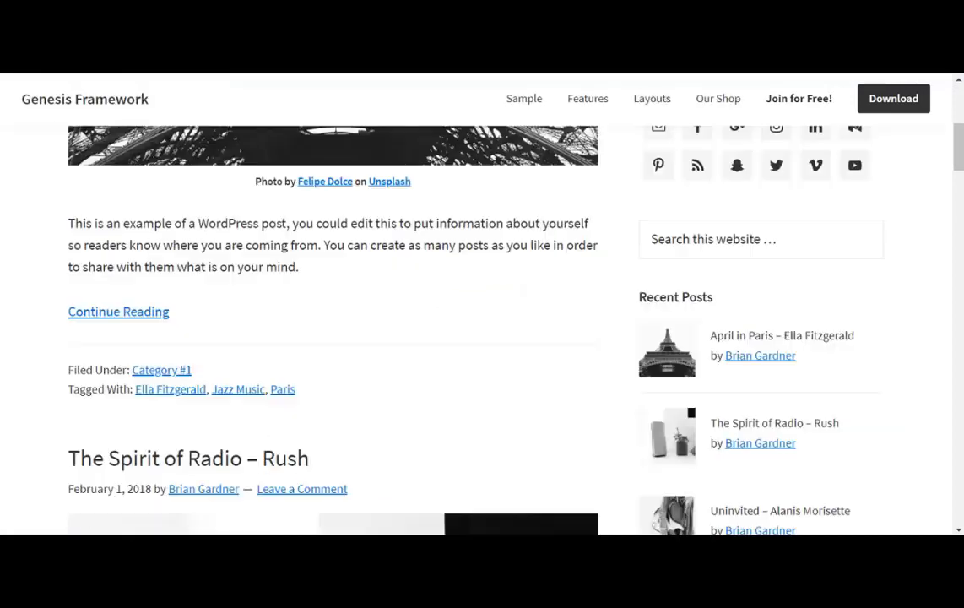
{"action": "scroll", "coordinate": [807, 254], "scroll_direction": "down", "scroll_amount": 3}
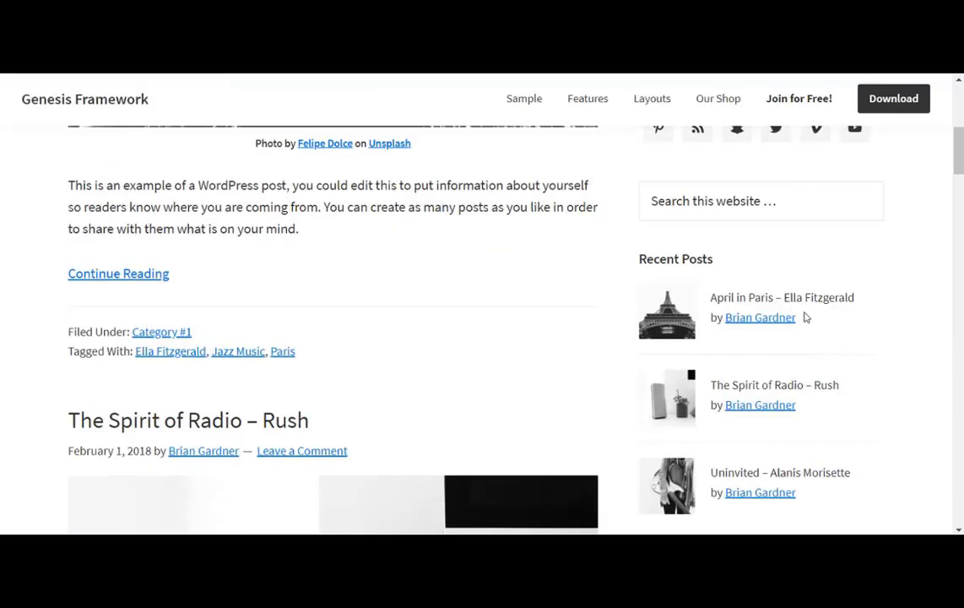
{"action": "scroll", "coordinate": [811, 319], "scroll_direction": "up", "scroll_amount": 1}
{"action": "scroll", "coordinate": [811, 319], "scroll_direction": "up", "scroll_amount": 1}
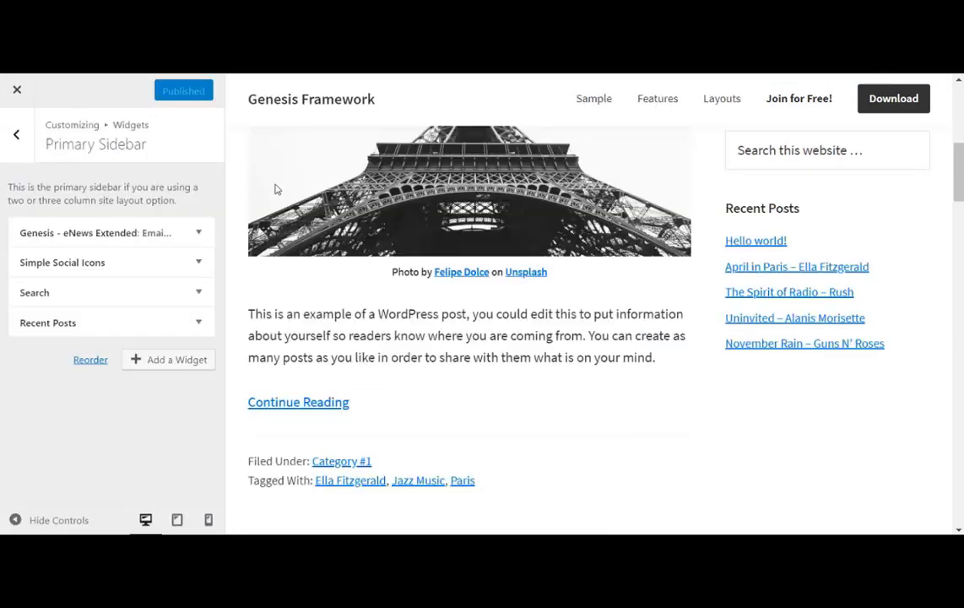
Replace the Recent Posts widget with Genesis - Featured Posts titled "Recent Posts", showing 3 posts with author link, excerpt limited to 0 characters and featured image, and publish.
{"action": "left_click", "coordinate": [199, 324]}
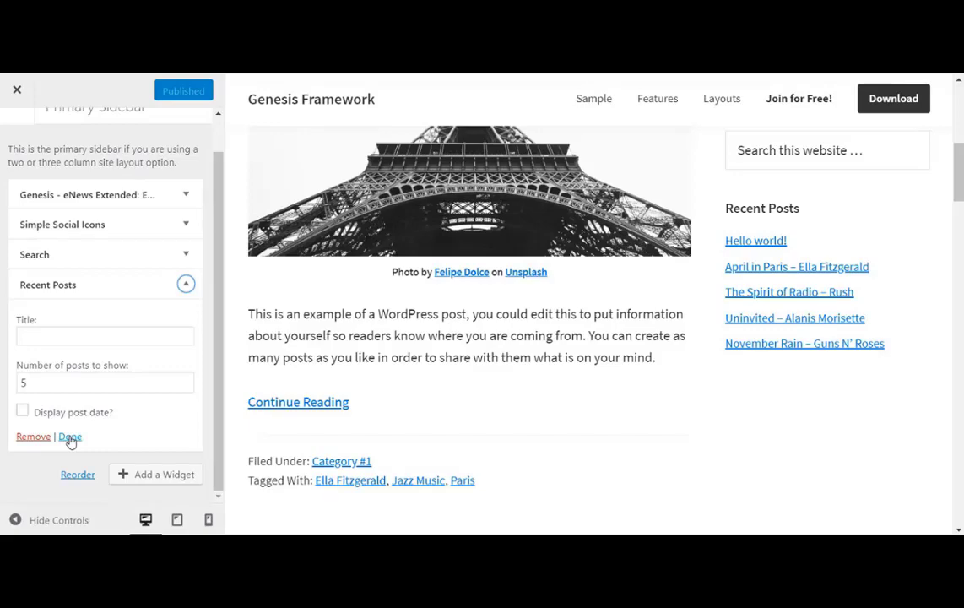
{"action": "left_click", "coordinate": [32, 436]}
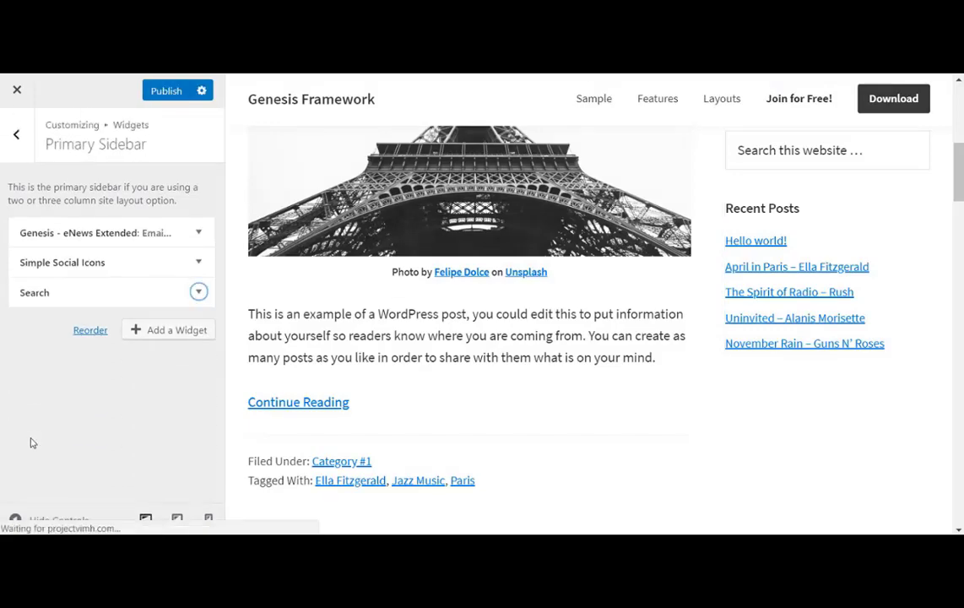
{"action": "left_click", "coordinate": [166, 331]}
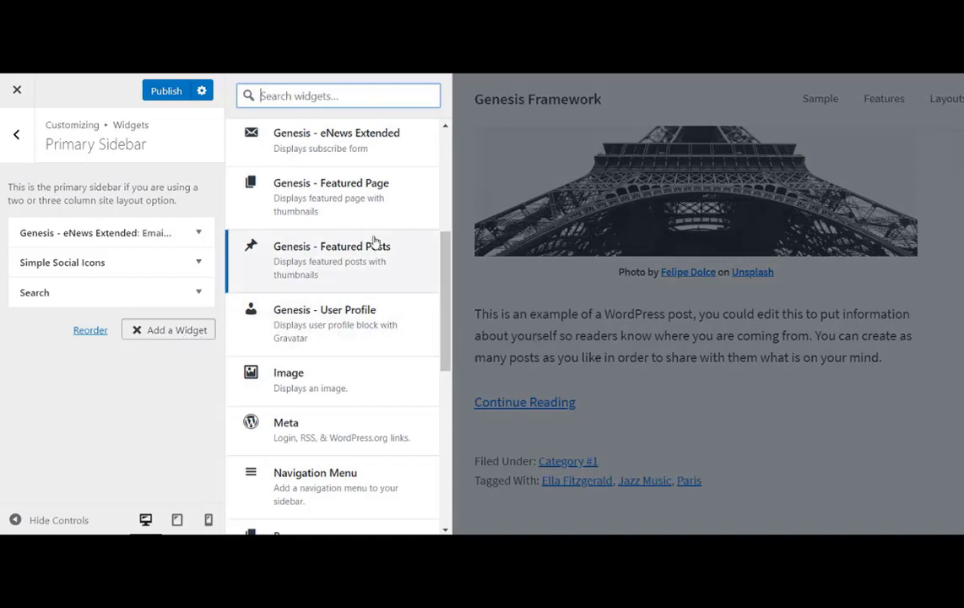
{"action": "left_click", "coordinate": [335, 255]}
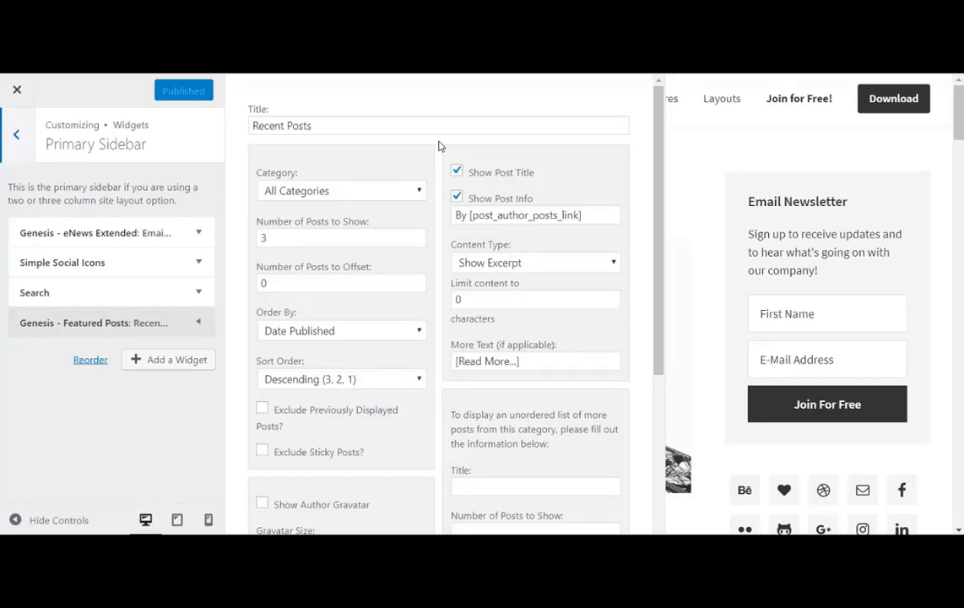
{"action": "scroll", "coordinate": [438, 146], "scroll_direction": "down", "scroll_amount": 3}
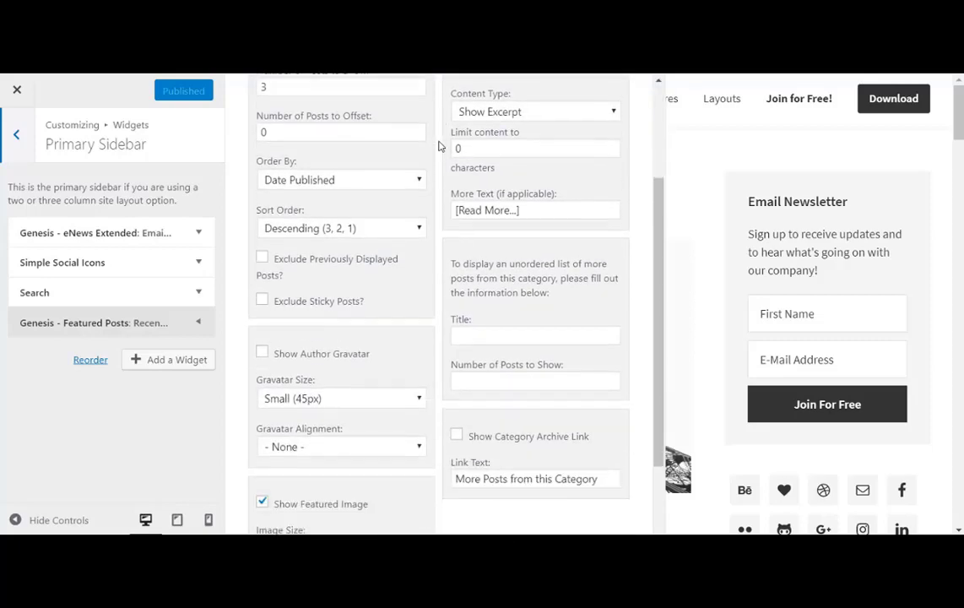
Close the Genesis - Featured Posts settings, compare the preview's Recent Posts section with the demo site's, and view the demo's footer.
{"action": "scroll", "coordinate": [438, 146], "scroll_direction": "down", "scroll_amount": 2}
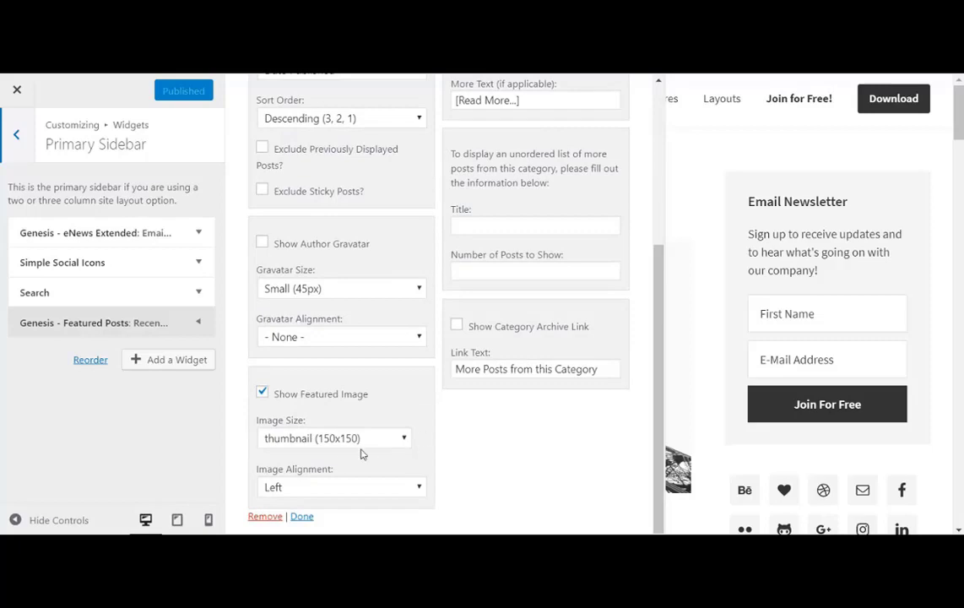
{"action": "left_click", "coordinate": [304, 516]}
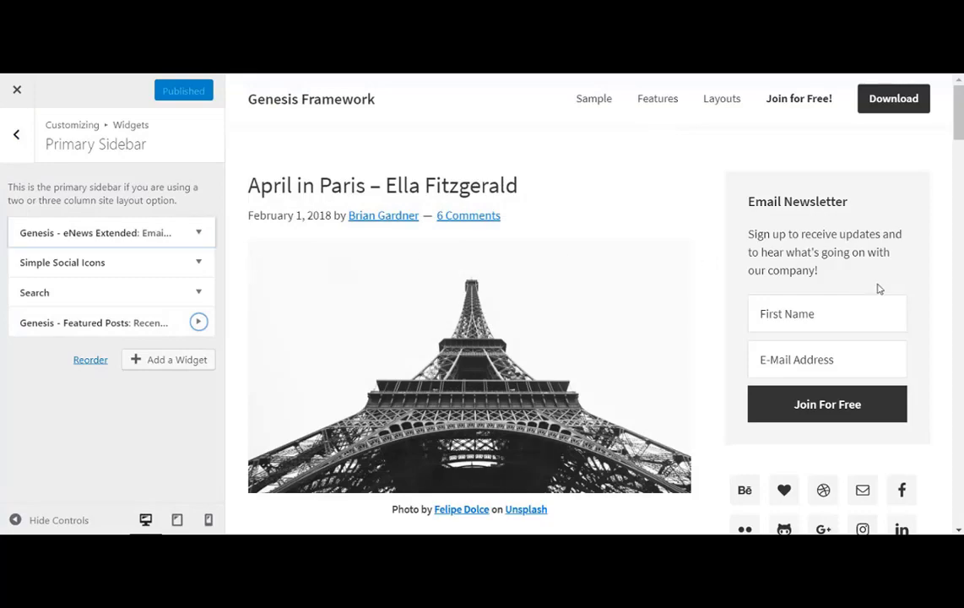
{"action": "scroll", "coordinate": [710, 310], "scroll_direction": "down", "scroll_amount": 5}
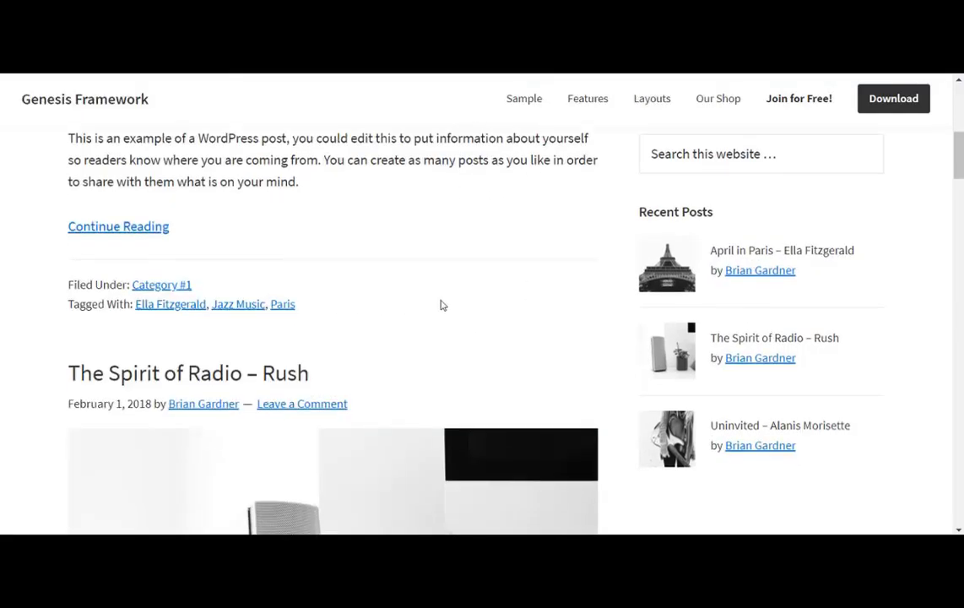
{"action": "scroll", "coordinate": [441, 287], "scroll_direction": "down", "scroll_amount": 6}
{"action": "scroll", "coordinate": [441, 306], "scroll_direction": "down", "scroll_amount": 15}
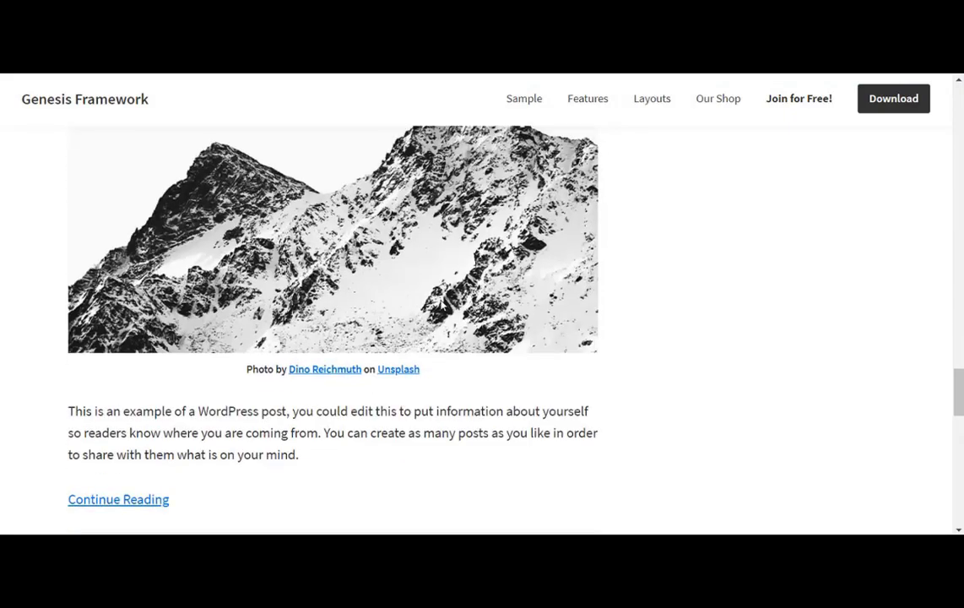
{"action": "scroll", "coordinate": [441, 304], "scroll_direction": "down", "scroll_amount": 10}
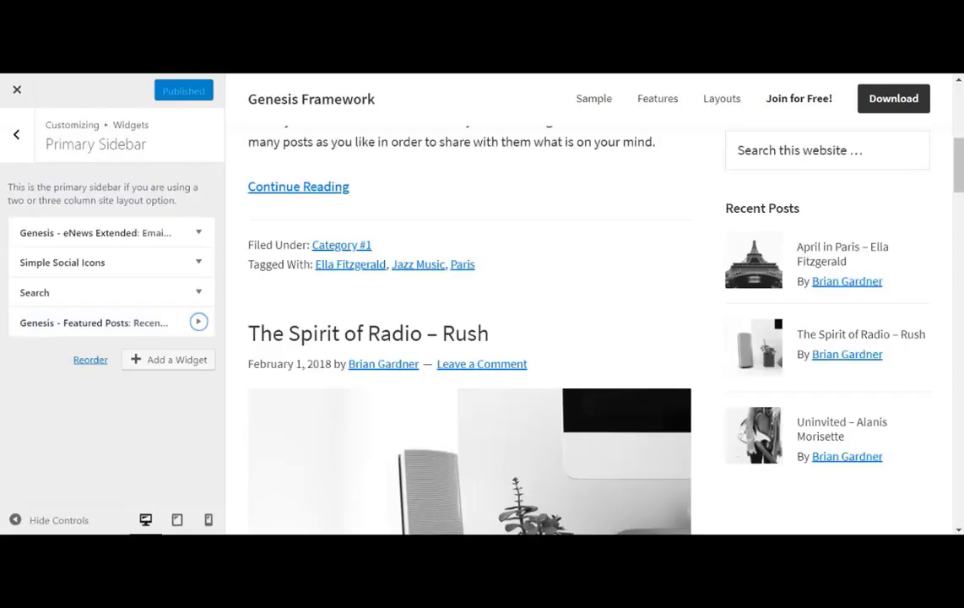
Add a Text widget to the Footer 1 widget area.
{"action": "left_click", "coordinate": [17, 137]}
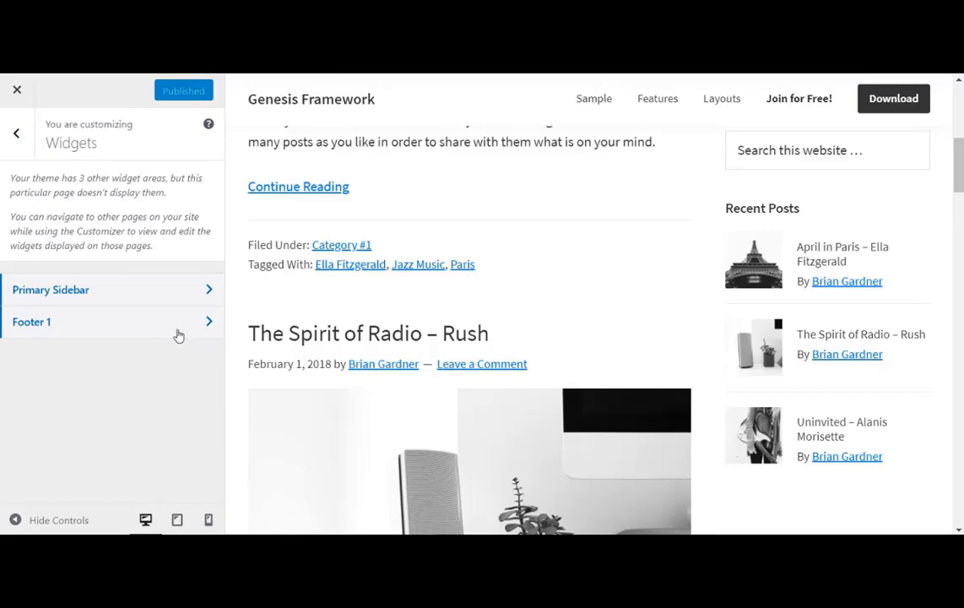
{"action": "left_click", "coordinate": [179, 335]}
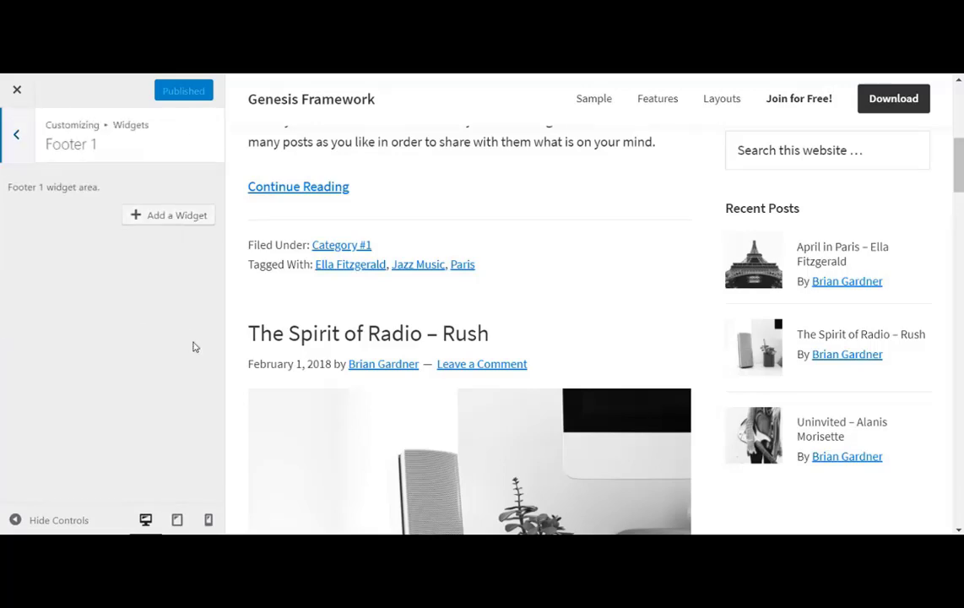
{"action": "left_click", "coordinate": [171, 218]}
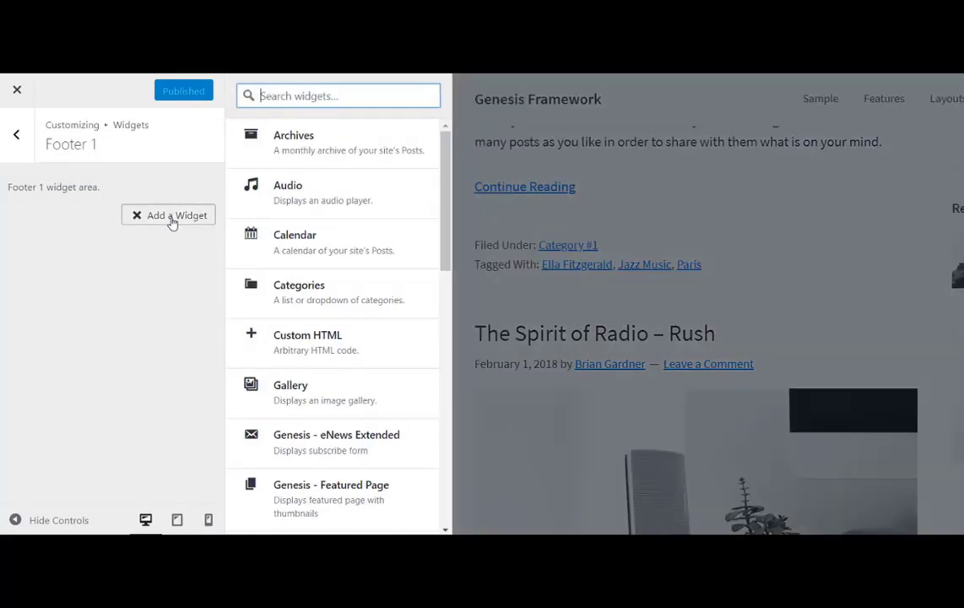
{"action": "scroll", "coordinate": [319, 293], "scroll_direction": "down", "scroll_amount": 9}
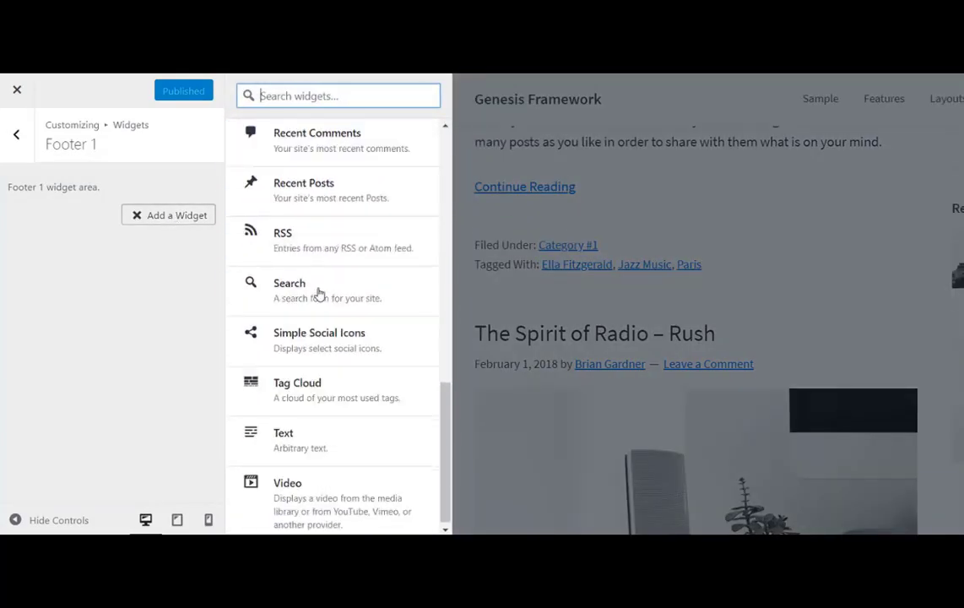
{"action": "left_click", "coordinate": [344, 440]}
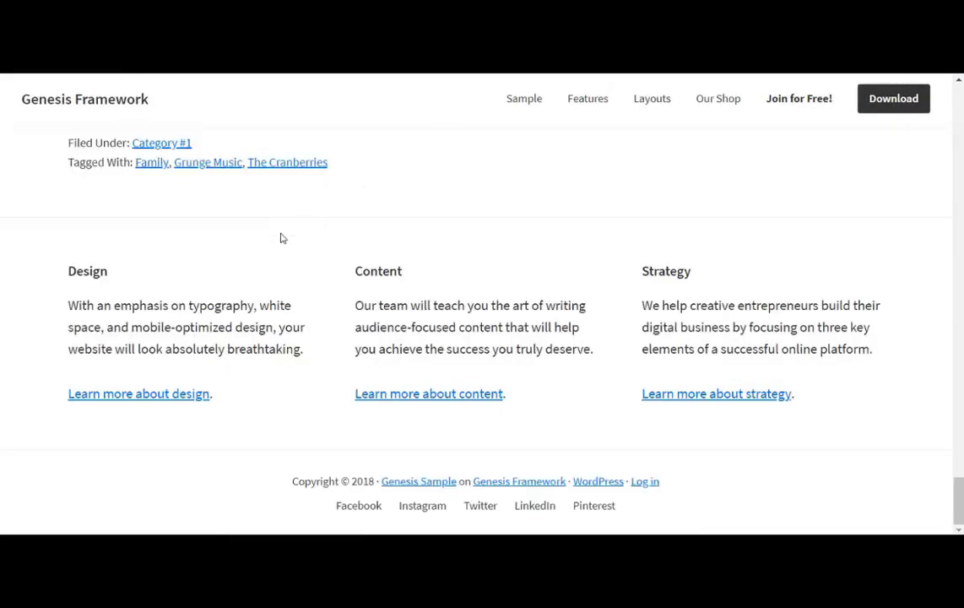
Copy the Design paragraph and its "Learn more about design." line from the demo footer into the Footer 1 Text widget's HTML source.
{"action": "left_click_drag", "start_coordinate": [248, 400], "coordinate": [56, 312]}
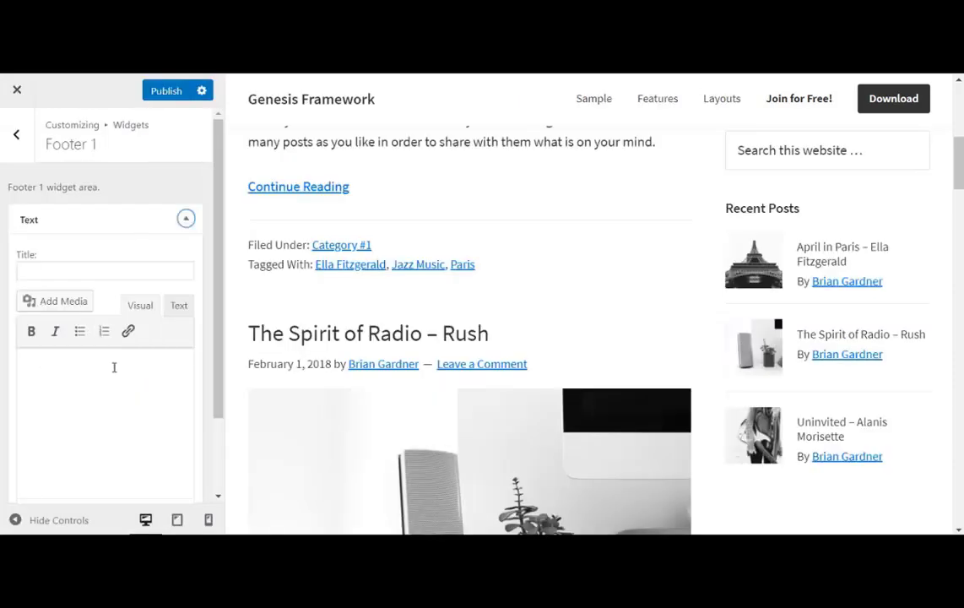
{"action": "left_click", "coordinate": [179, 306]}
{"action": "key", "text": "ctrl+v"}
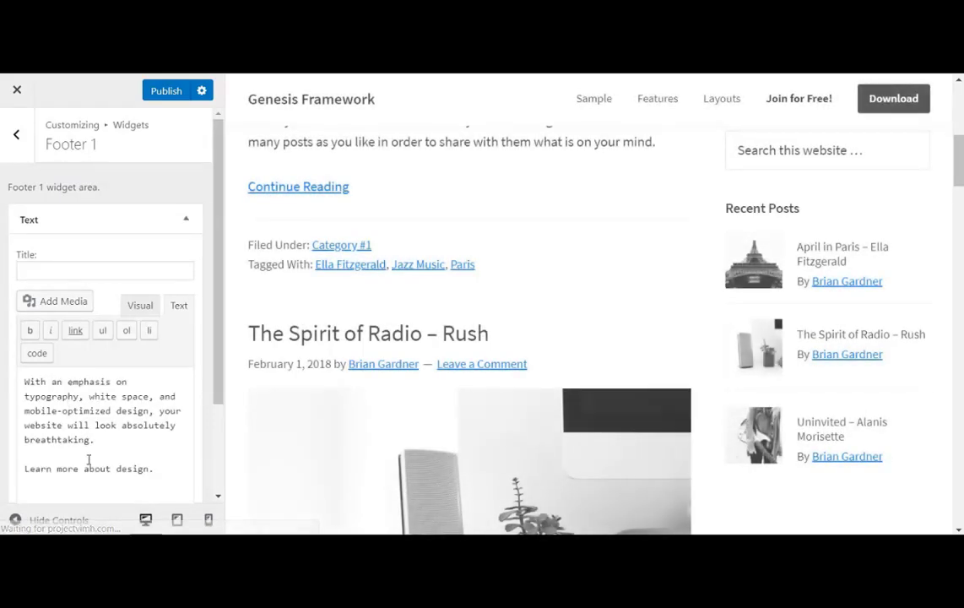
Link the "Learn more about design." line in the Footer 1 Text widget to the URL "#".
{"action": "left_click_drag", "start_coordinate": [25, 468], "coordinate": [180, 487]}
{"action": "left_click", "coordinate": [75, 330]}
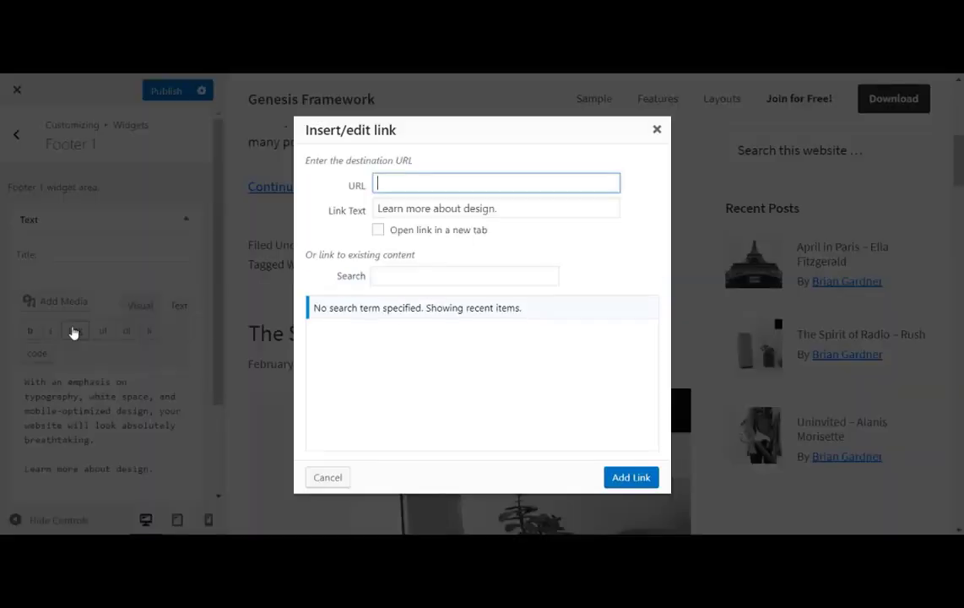
{"action": "type", "text": "#"}
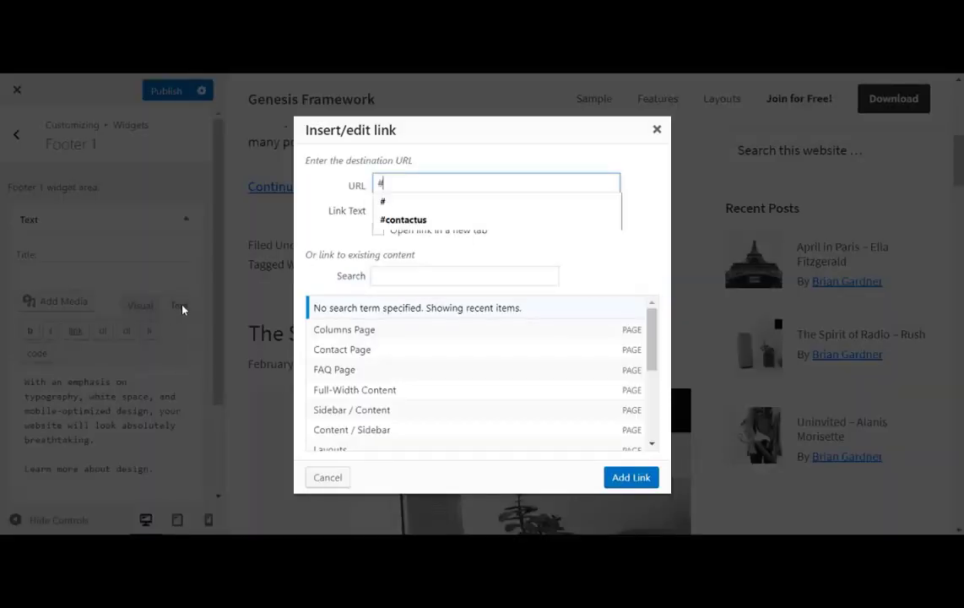
{"action": "left_click", "coordinate": [315, 219]}
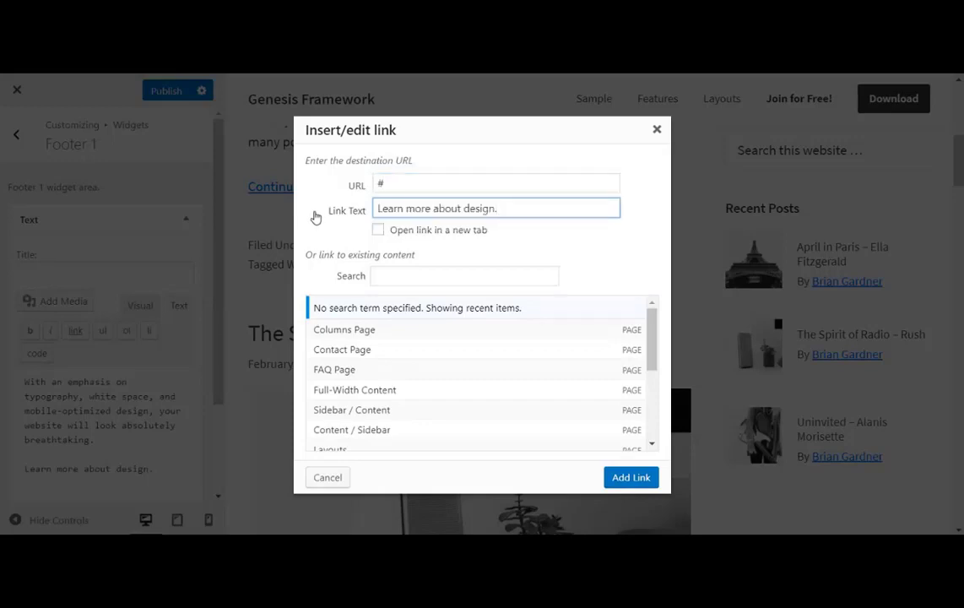
{"action": "left_click", "coordinate": [624, 478]}
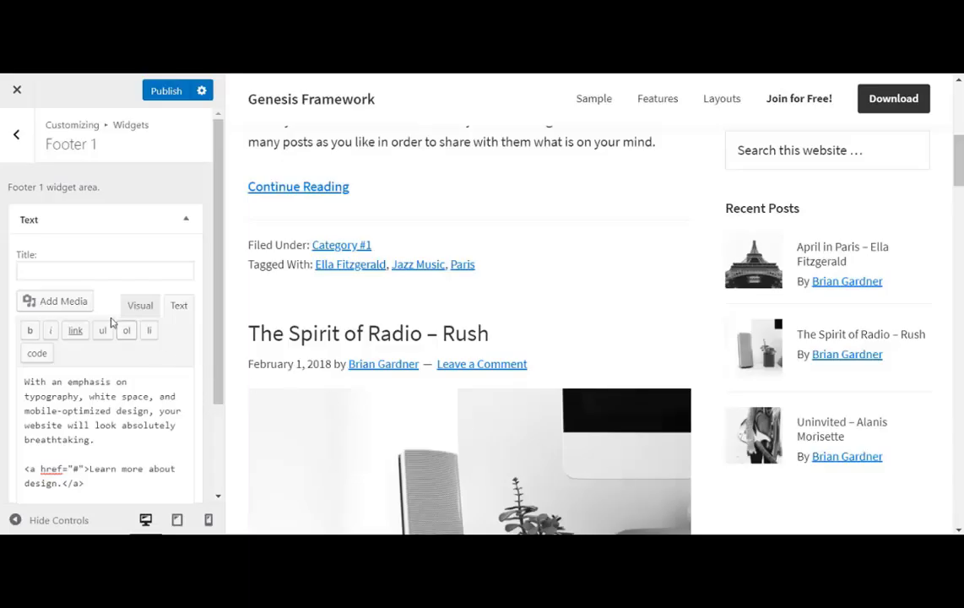
Title the Footer 1 Text widget "Design" in the visual editor view and finish editing it.
{"action": "left_click", "coordinate": [141, 308]}
{"action": "left_click", "coordinate": [106, 264]}
{"action": "type", "text": "Dwe"}
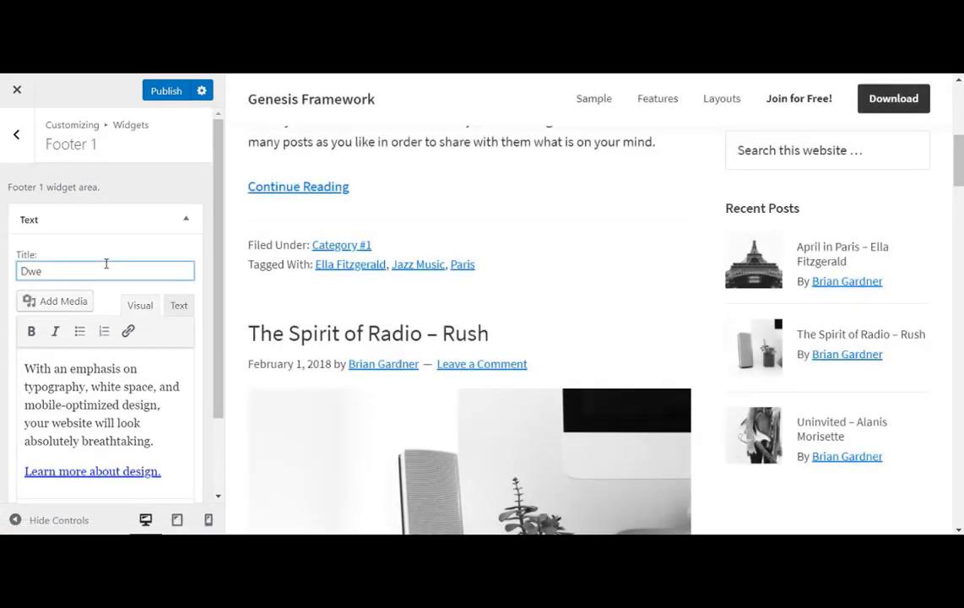
{"action": "key", "text": "BackSpace"}
{"action": "key", "text": "BackSpace"}
{"action": "type", "text": "esign"}
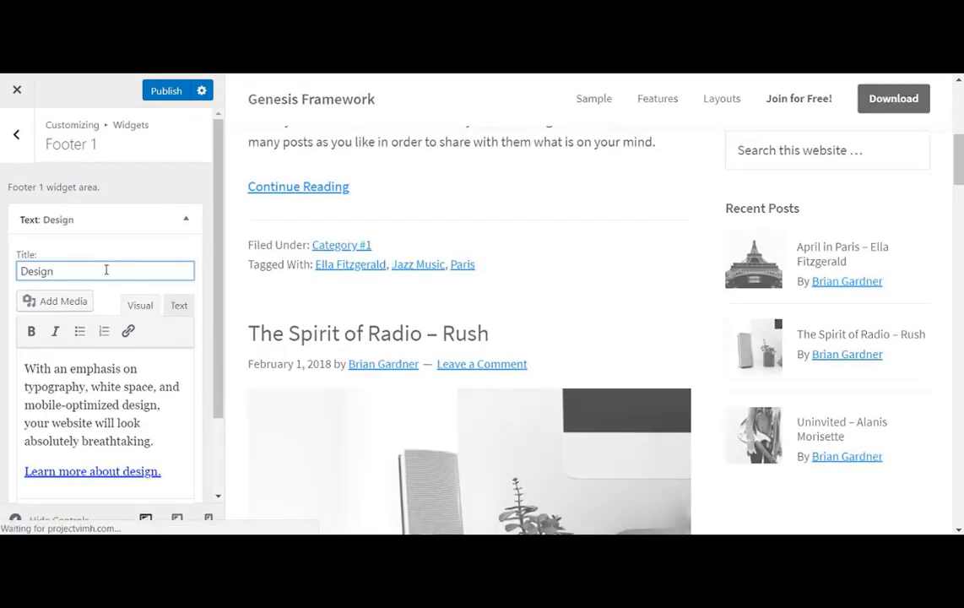
{"action": "scroll", "coordinate": [106, 270], "scroll_direction": "down", "scroll_amount": 2}
{"action": "left_click", "coordinate": [61, 459]}
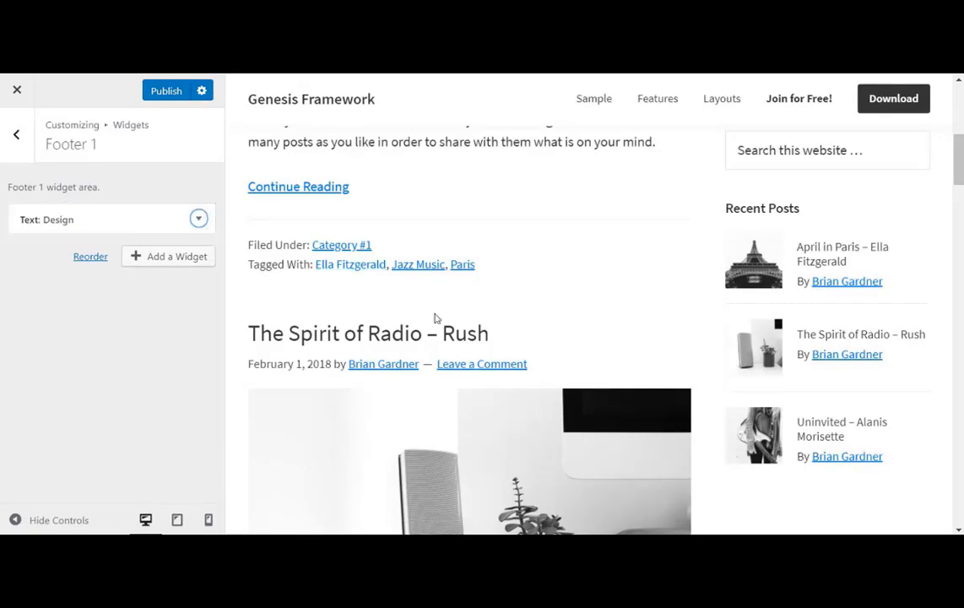
Check the Design text in the preview's footer and publish the Footer 1 changes.
{"action": "scroll", "coordinate": [555, 380], "scroll_direction": "down", "scroll_amount": 20}
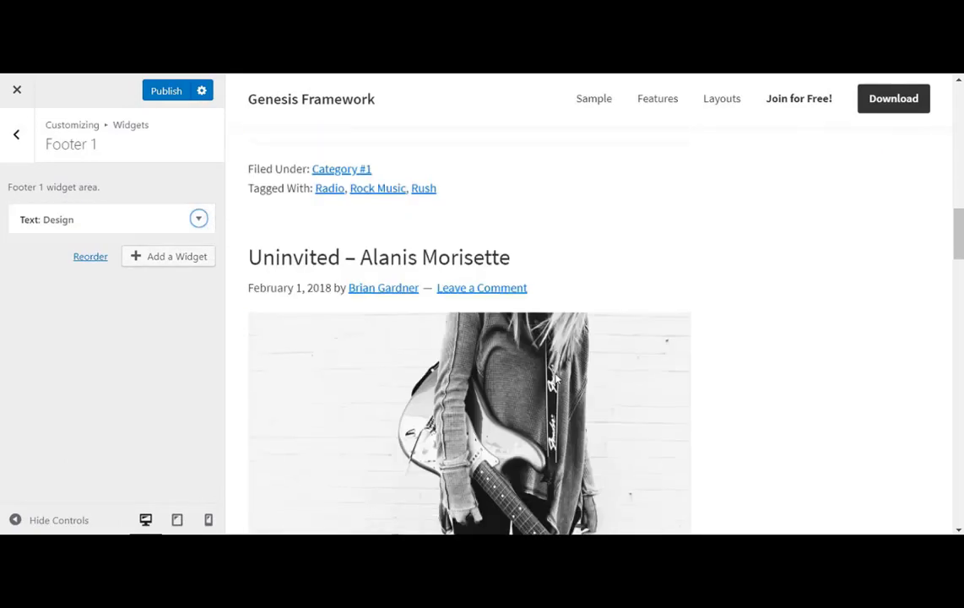
{"action": "scroll", "coordinate": [555, 379], "scroll_direction": "down", "scroll_amount": 20}
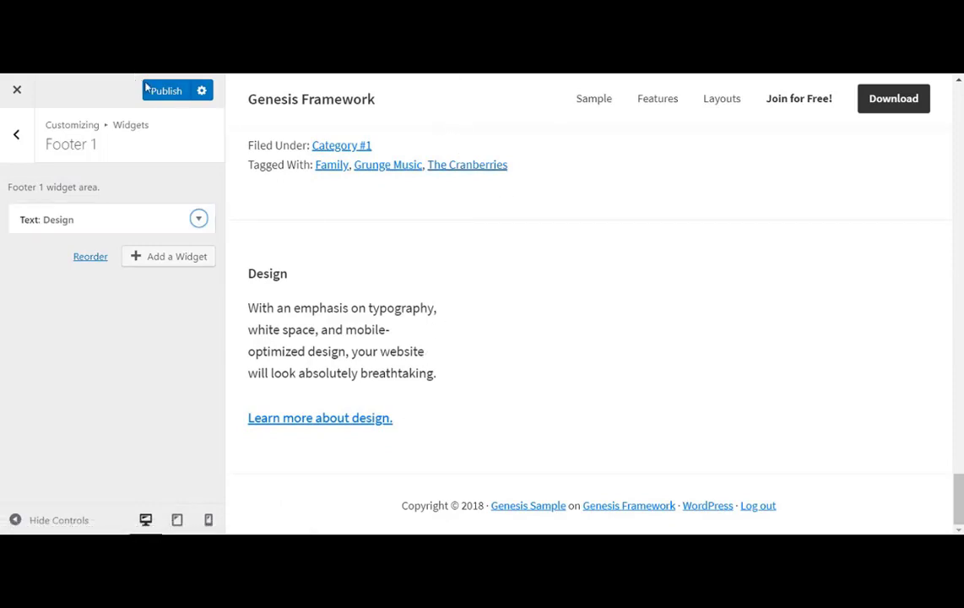
{"action": "left_click", "coordinate": [170, 96]}
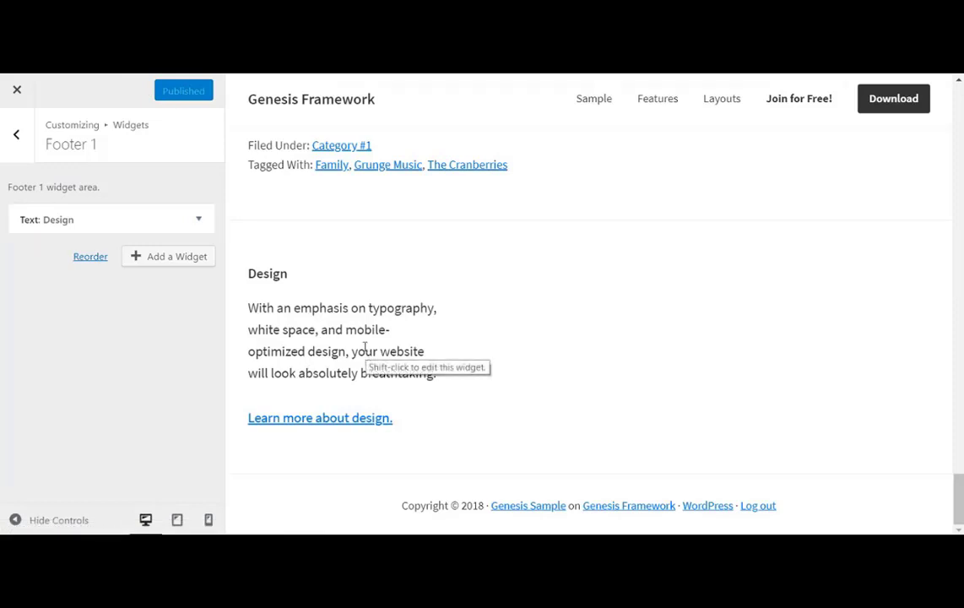
Leave the Customizer, open the Widgets admin page and expand the Footer 1 area.
{"action": "left_click", "coordinate": [17, 93]}
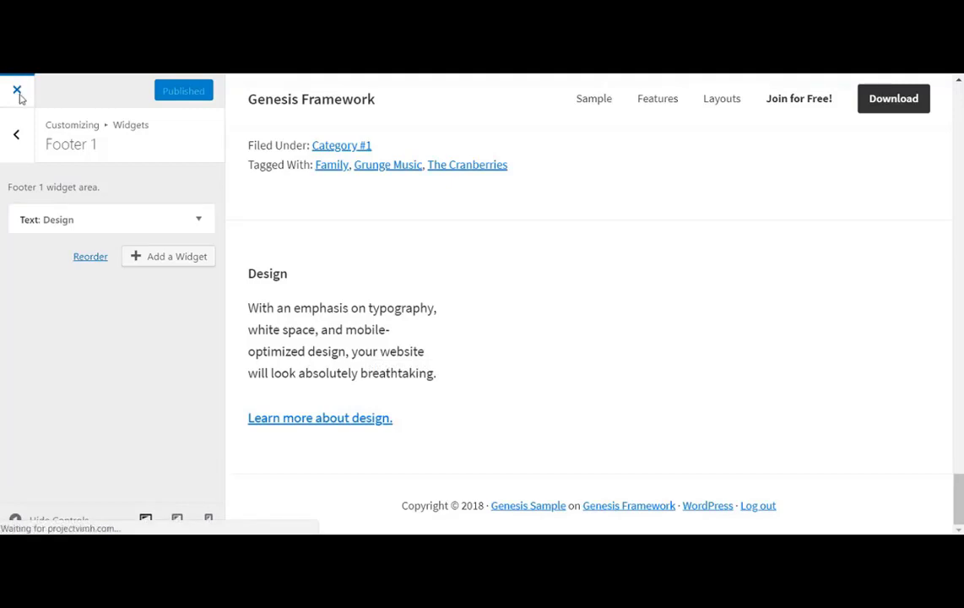
{"action": "mouse_move", "coordinate": [95, 358]}
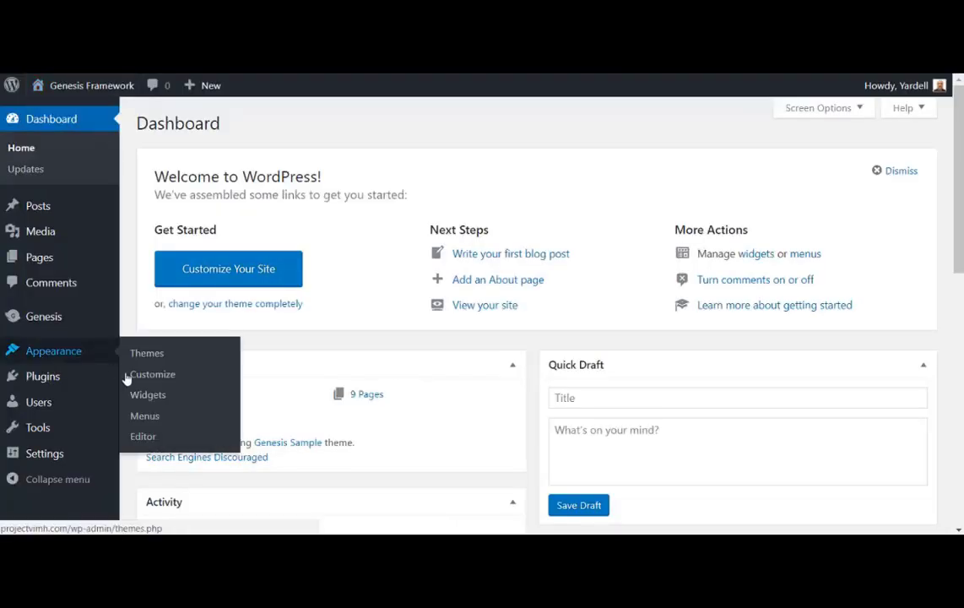
{"action": "left_click", "coordinate": [133, 395]}
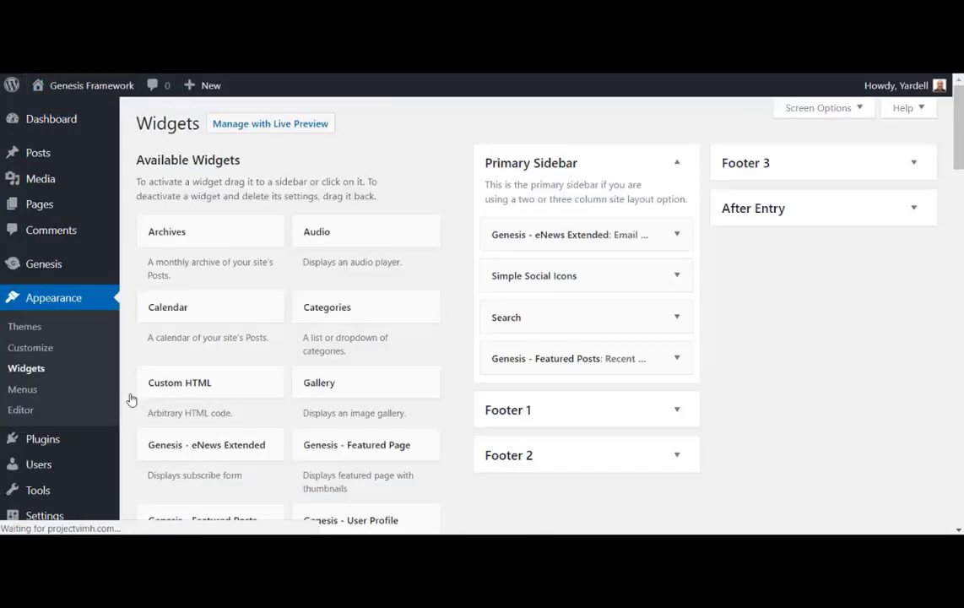
{"action": "left_click", "coordinate": [678, 409]}
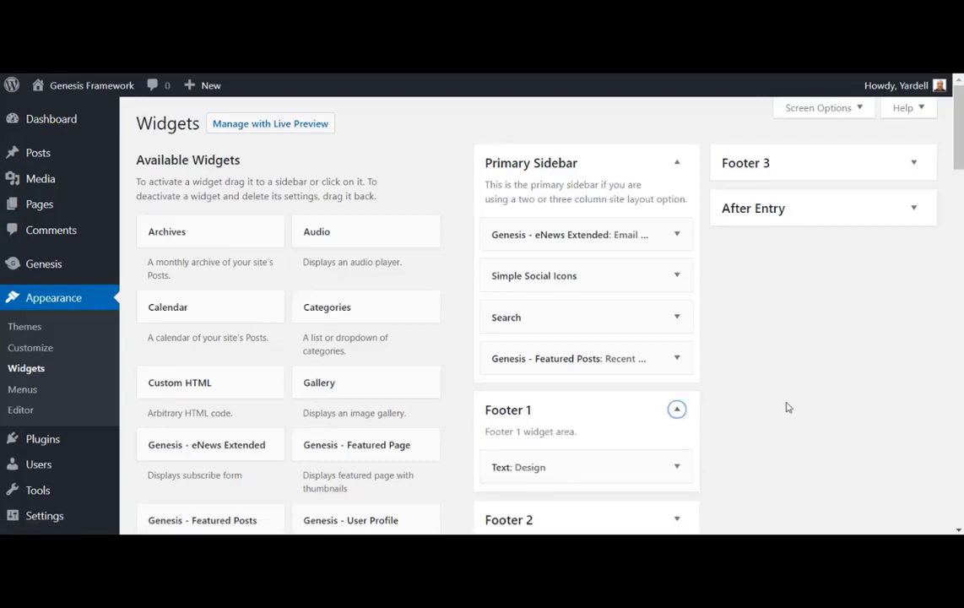
Add a Text widget from the available widgets to the Footer 2 area.
{"action": "scroll", "coordinate": [785, 405], "scroll_direction": "down", "scroll_amount": 2}
{"action": "scroll", "coordinate": [785, 407], "scroll_direction": "up", "scroll_amount": 1}
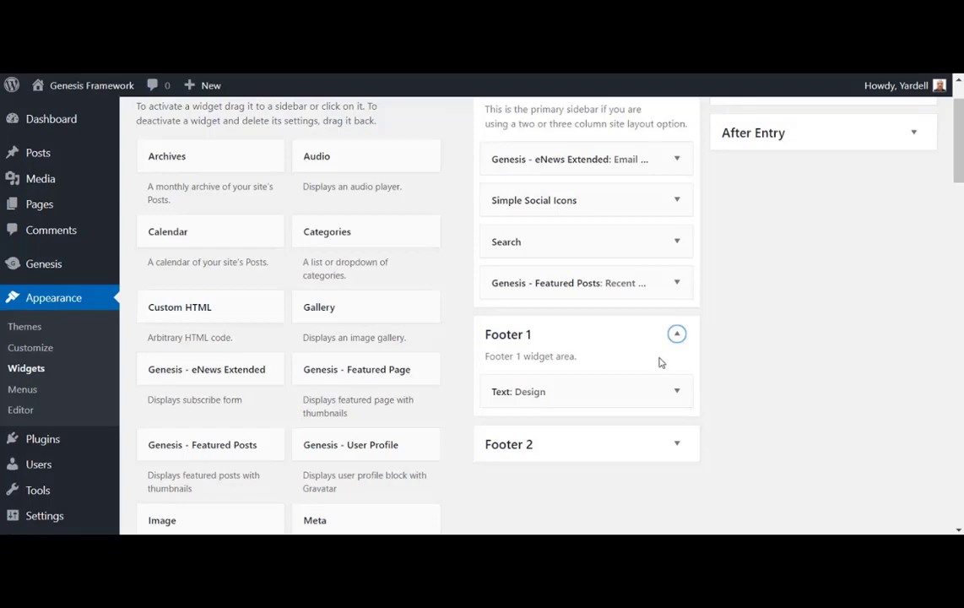
{"action": "scroll", "coordinate": [736, 390], "scroll_direction": "up", "scroll_amount": 1}
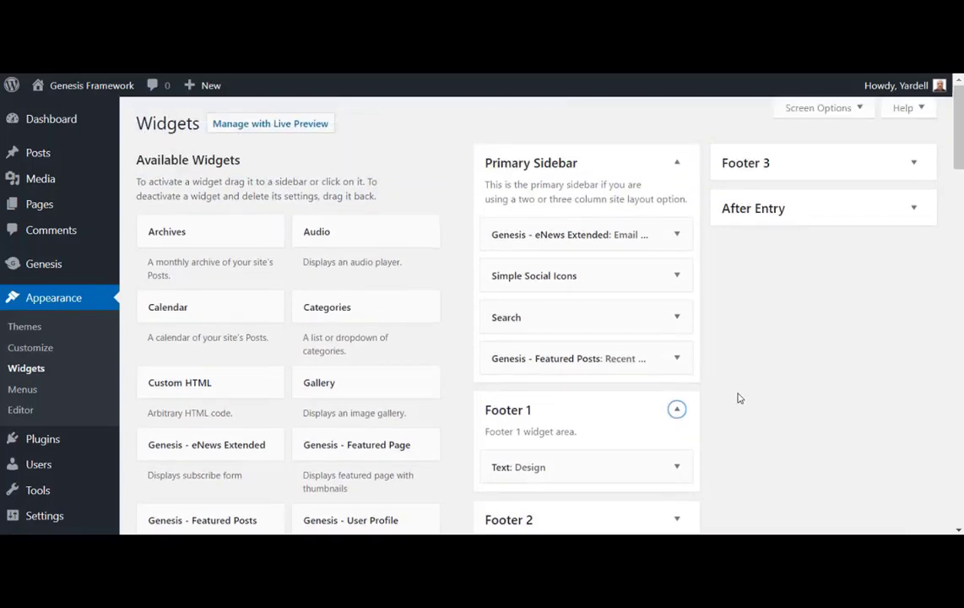
{"action": "scroll", "coordinate": [739, 397], "scroll_direction": "down", "scroll_amount": 1}
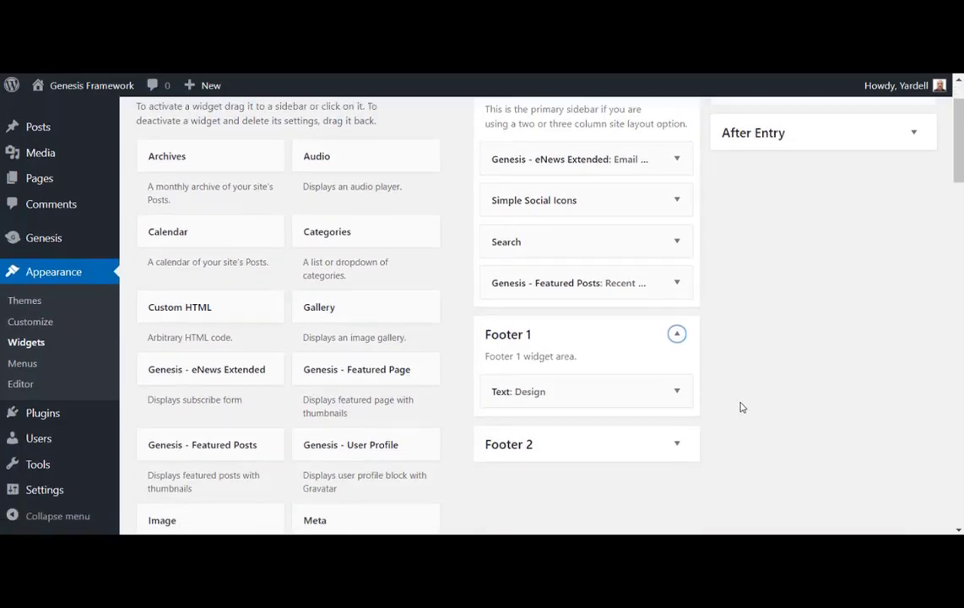
{"action": "scroll", "coordinate": [741, 408], "scroll_direction": "down", "scroll_amount": 3}
{"action": "scroll", "coordinate": [741, 408], "scroll_direction": "down", "scroll_amount": 2}
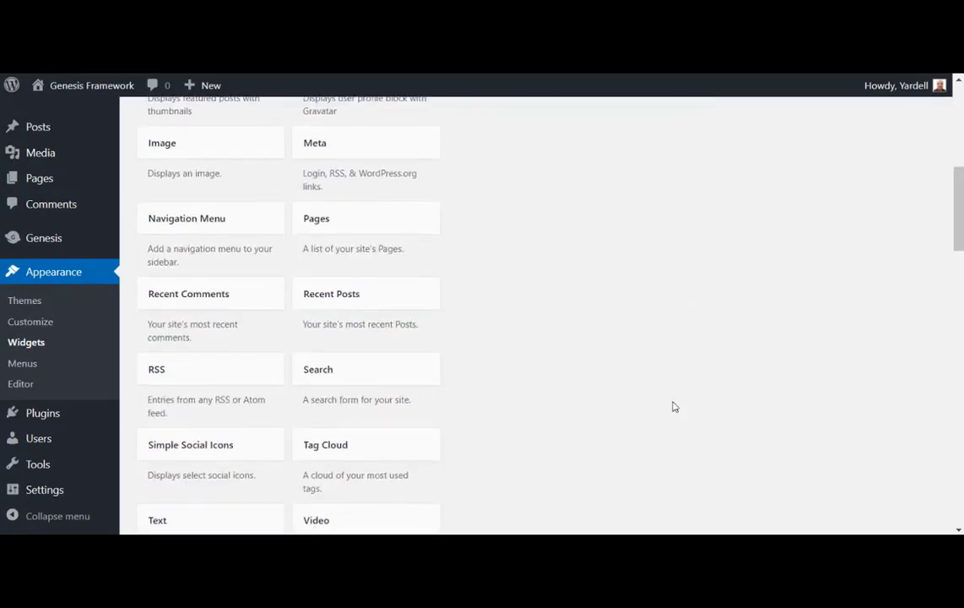
{"action": "left_click_drag", "start_coordinate": [199, 518], "coordinate": [504, 415]}
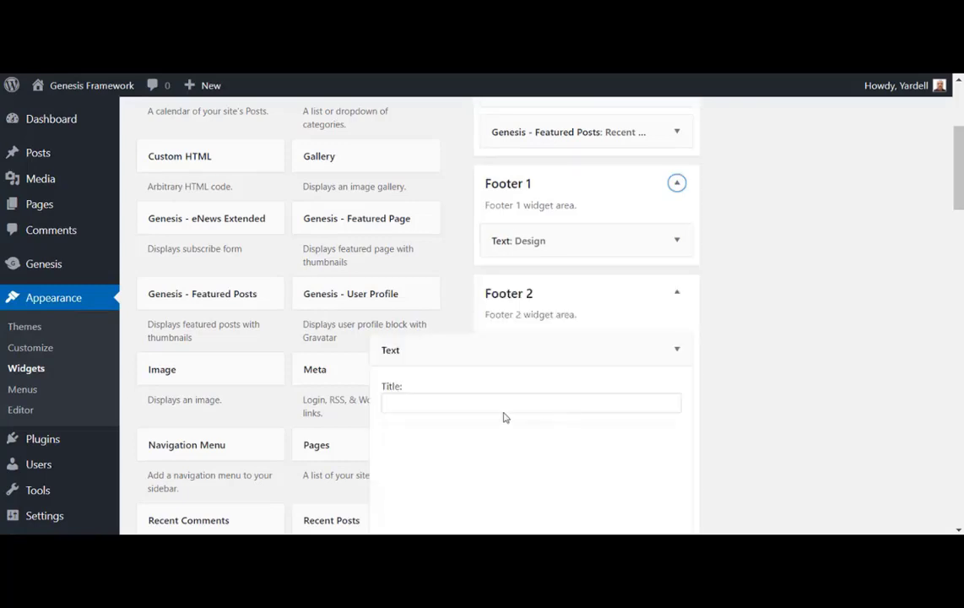
{"action": "left_click", "coordinate": [676, 349]}
Add a Text widget from the available widgets to the Footer 3 area.
{"action": "scroll", "coordinate": [380, 397], "scroll_direction": "down", "scroll_amount": 4}
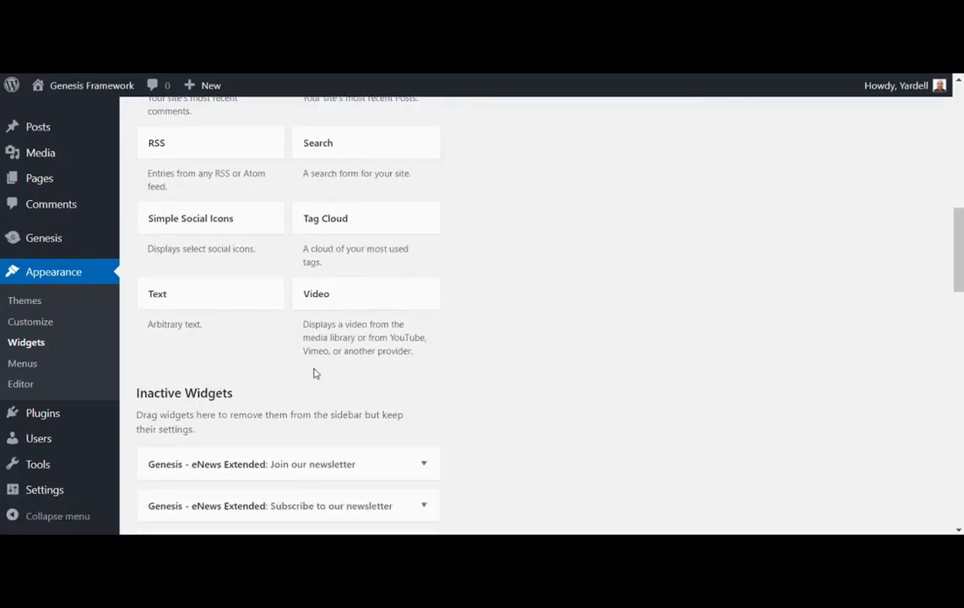
{"action": "scroll", "coordinate": [314, 372], "scroll_direction": "up", "scroll_amount": 1}
{"action": "left_click_drag", "start_coordinate": [207, 381], "coordinate": [800, 226]}
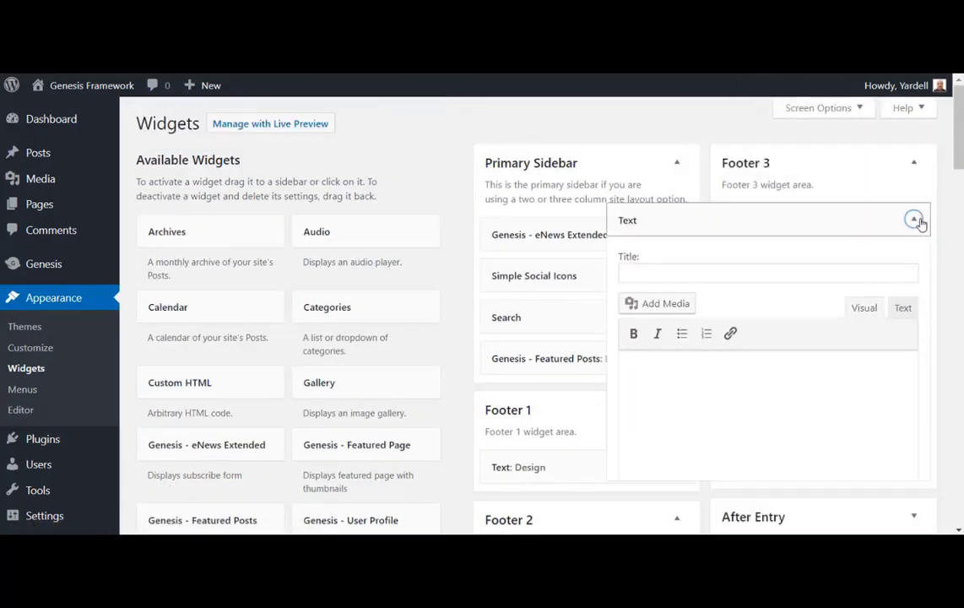
{"action": "left_click", "coordinate": [914, 221]}
Review the text and link of the Content widget in Footer 2 and the Strategy widget in Footer 3, collapsing each.
{"action": "scroll", "coordinate": [723, 370], "scroll_direction": "down", "scroll_amount": 3}
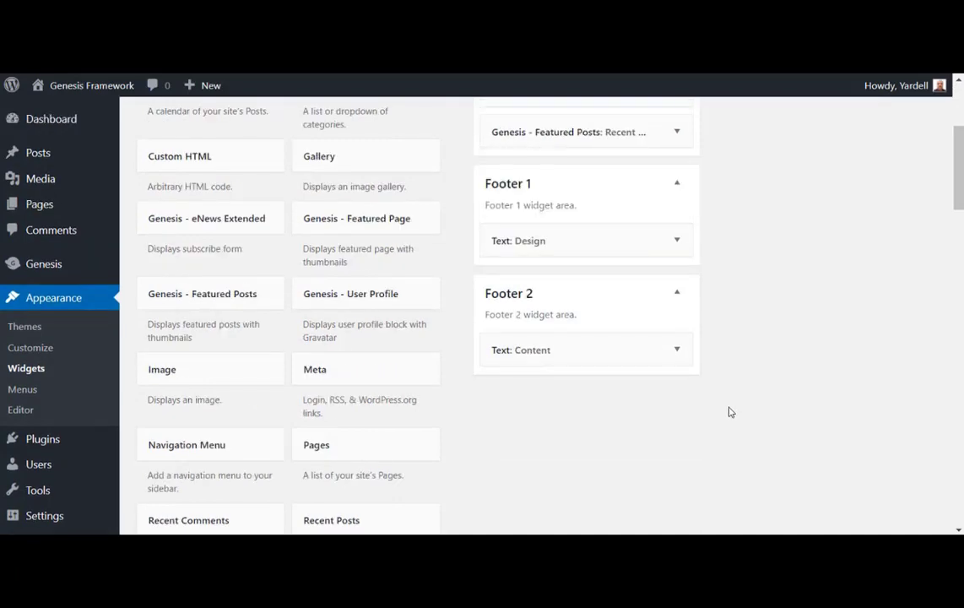
{"action": "left_click", "coordinate": [676, 350]}
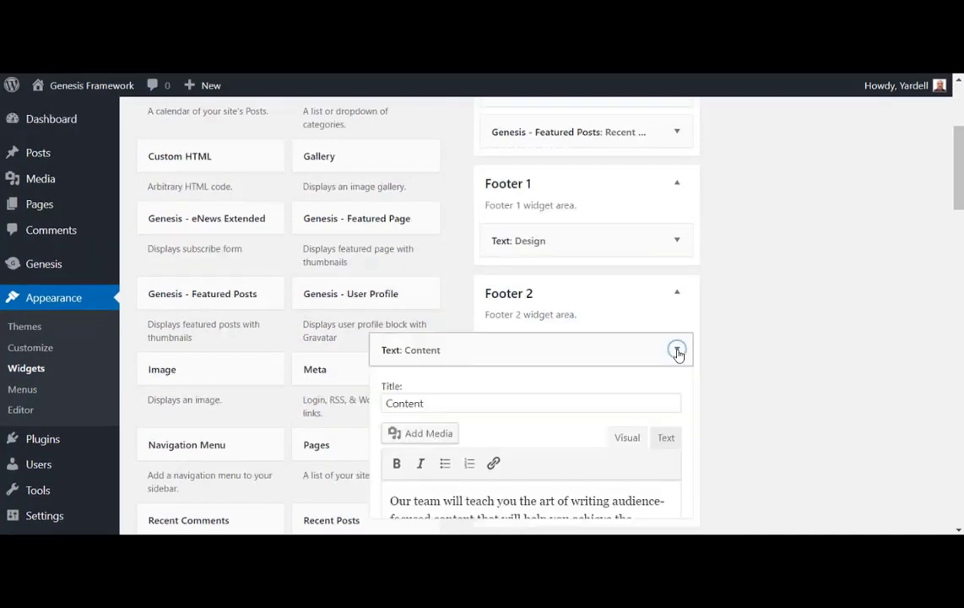
{"action": "scroll", "coordinate": [652, 394], "scroll_direction": "down", "scroll_amount": 2}
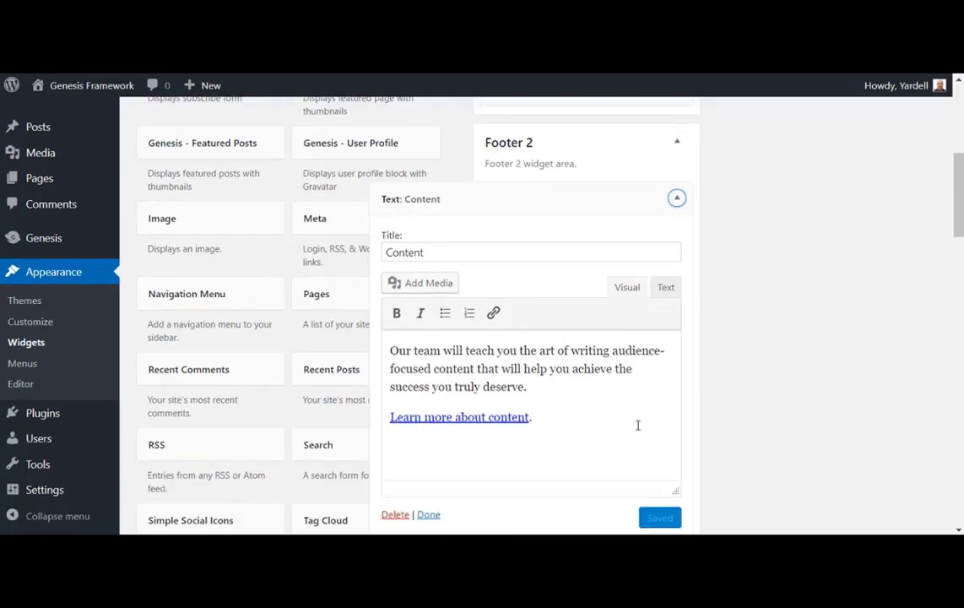
{"action": "left_click", "coordinate": [676, 197]}
{"action": "scroll", "coordinate": [702, 336], "scroll_direction": "up", "scroll_amount": 4}
{"action": "scroll", "coordinate": [701, 336], "scroll_direction": "up", "scroll_amount": 1}
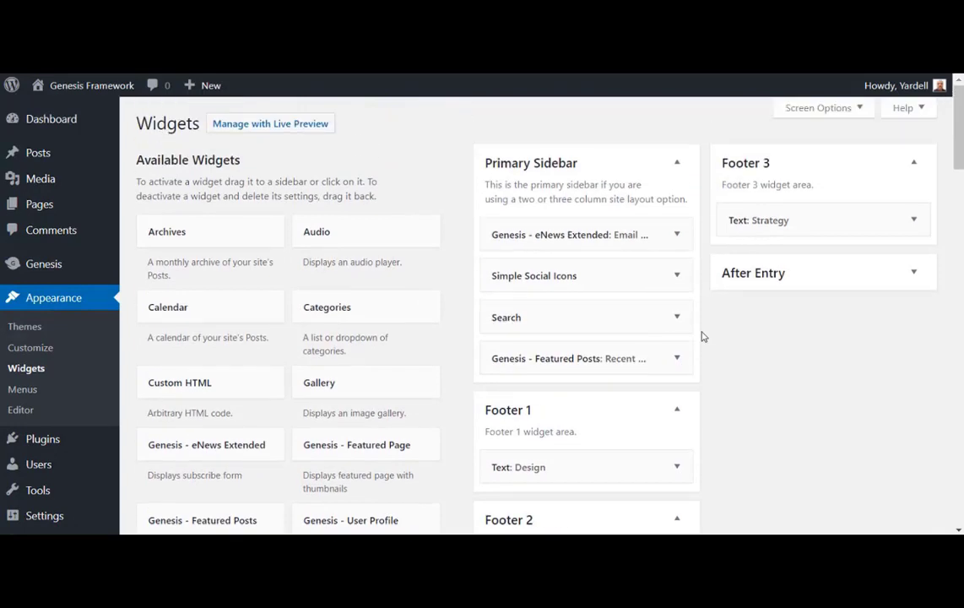
{"action": "left_click", "coordinate": [914, 219]}
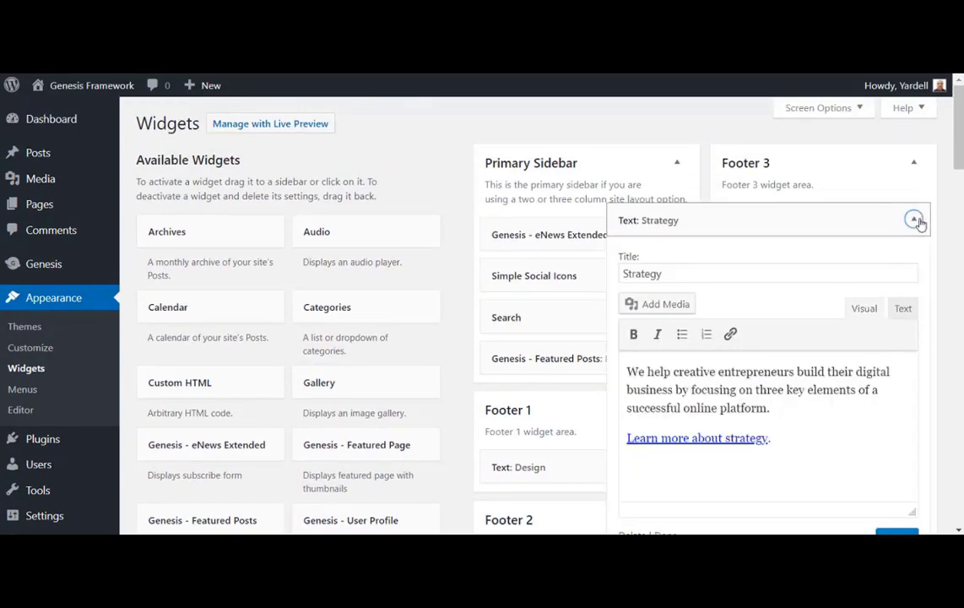
{"action": "scroll", "coordinate": [806, 401], "scroll_direction": "down", "scroll_amount": 2}
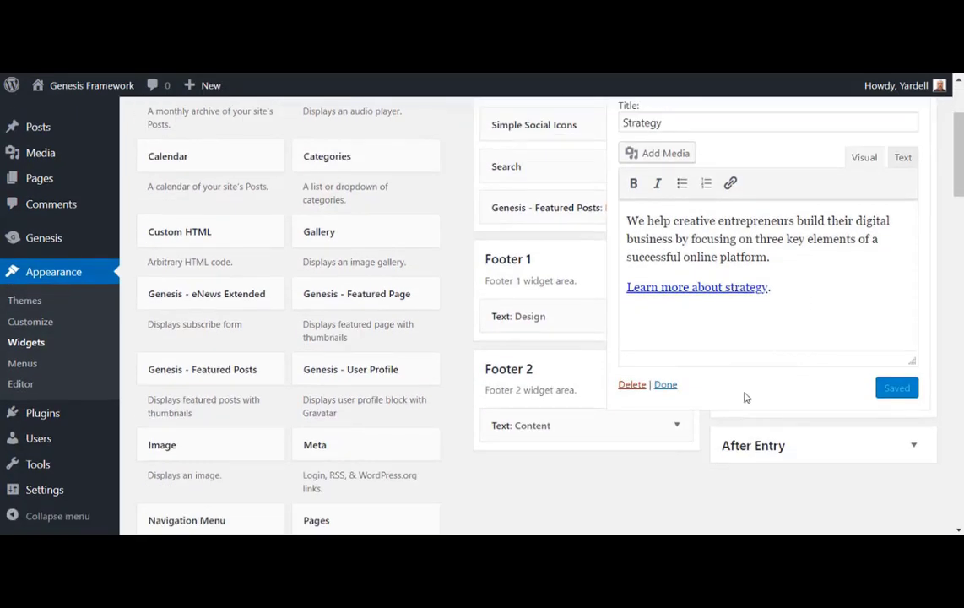
{"action": "scroll", "coordinate": [745, 397], "scroll_direction": "up", "scroll_amount": 1}
{"action": "left_click", "coordinate": [666, 461]}
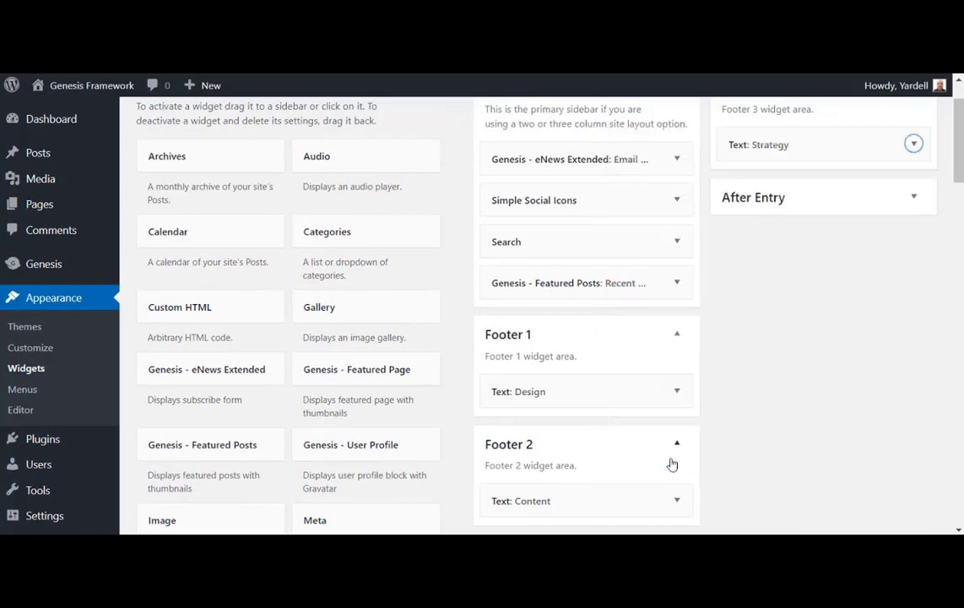
{"action": "scroll", "coordinate": [684, 374], "scroll_direction": "up", "scroll_amount": 1}
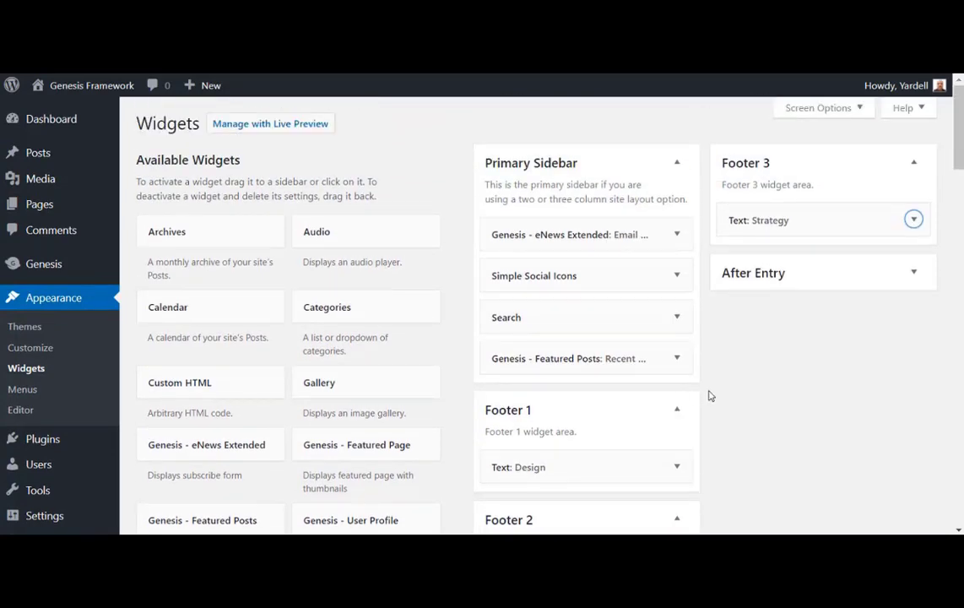
Visit the live site and check the posts, sidebar and the Design, Content and Strategy footer widgets on the front page.
{"action": "mouse_move", "coordinate": [98, 89]}
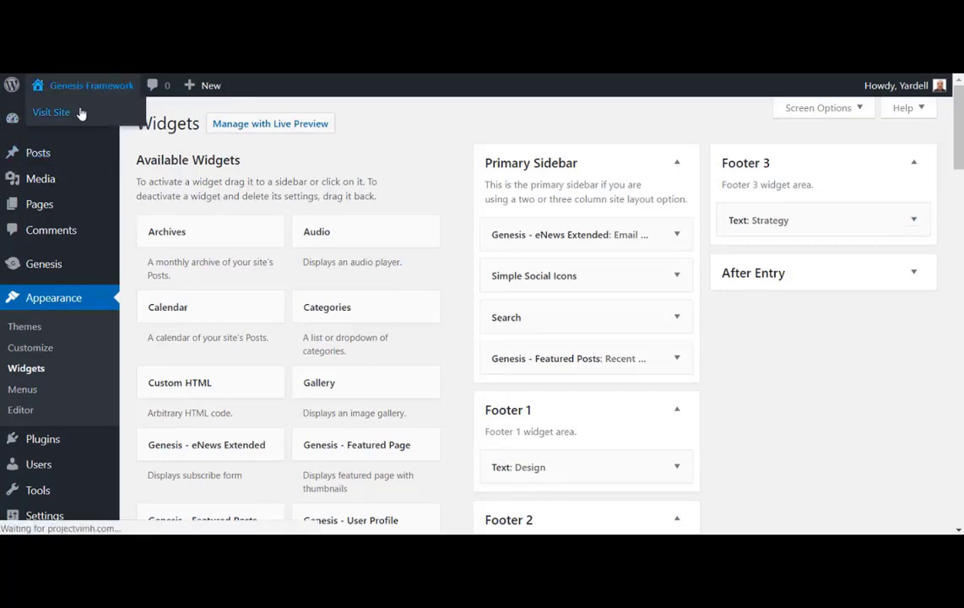
{"action": "left_click", "coordinate": [81, 114]}
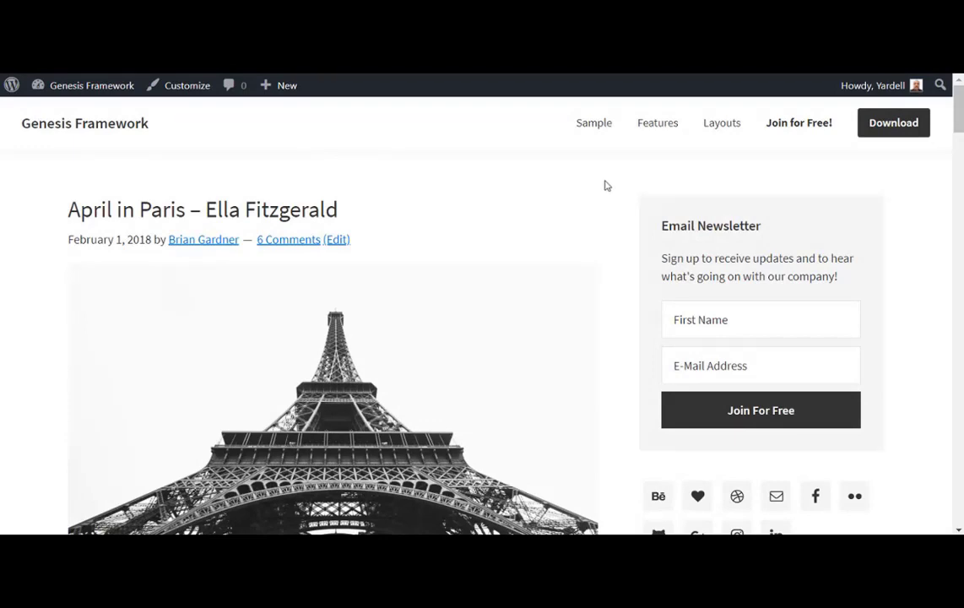
{"action": "scroll", "coordinate": [610, 187], "scroll_direction": "down", "scroll_amount": 5}
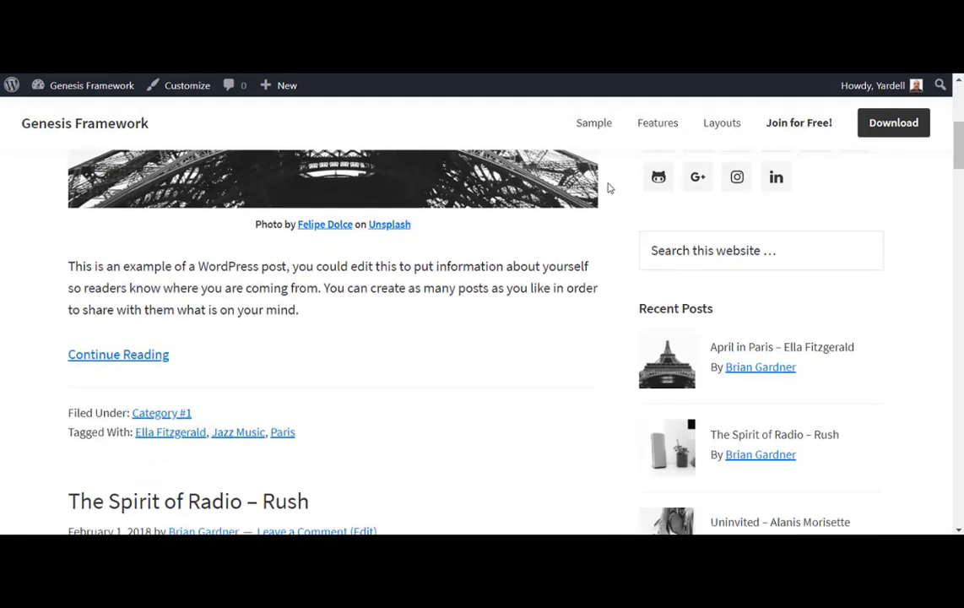
{"action": "scroll", "coordinate": [611, 188], "scroll_direction": "down", "scroll_amount": 7}
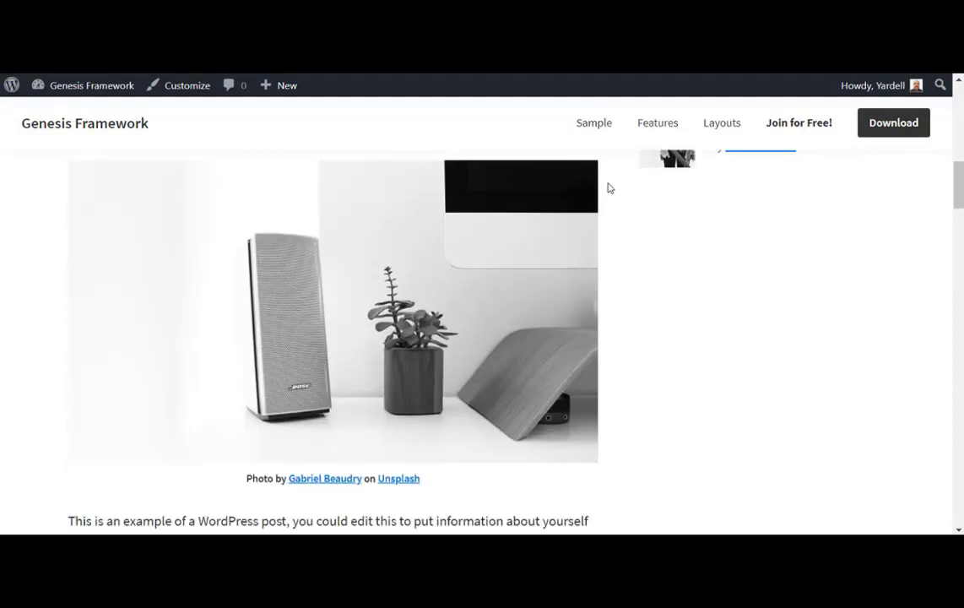
{"action": "scroll", "coordinate": [610, 187], "scroll_direction": "down", "scroll_amount": 10}
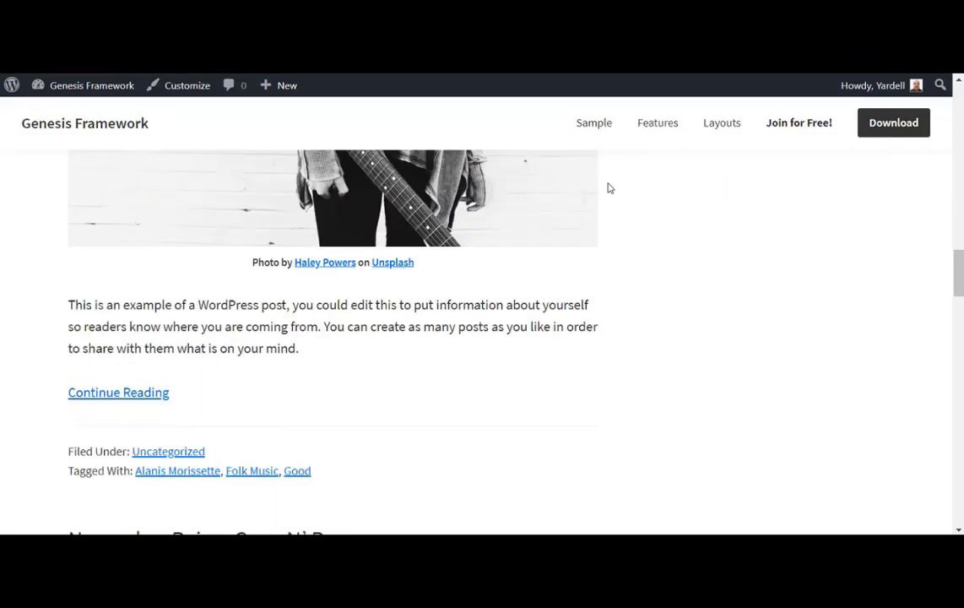
{"action": "scroll", "coordinate": [610, 187], "scroll_direction": "down", "scroll_amount": 12}
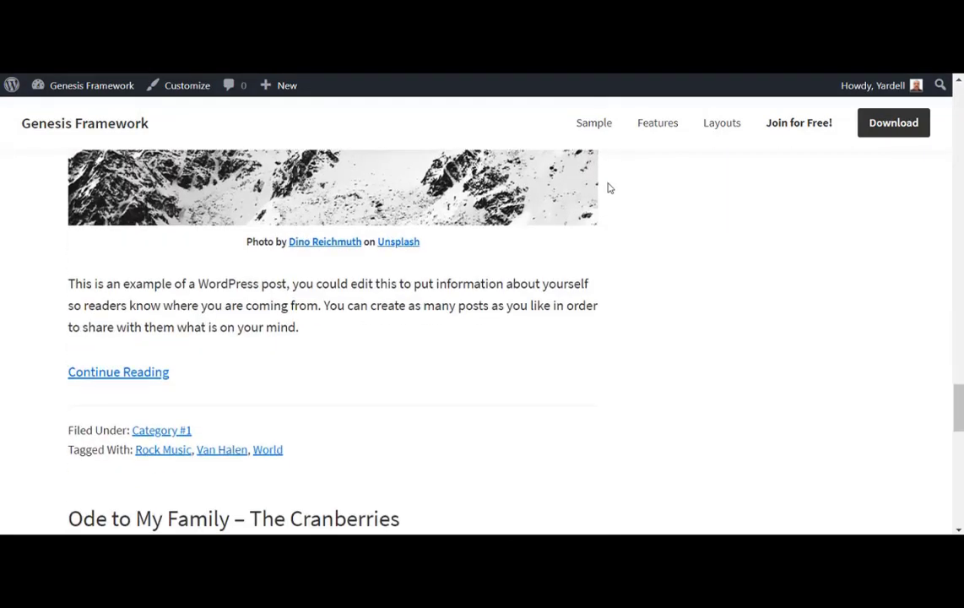
{"action": "scroll", "coordinate": [610, 188], "scroll_direction": "down", "scroll_amount": 8}
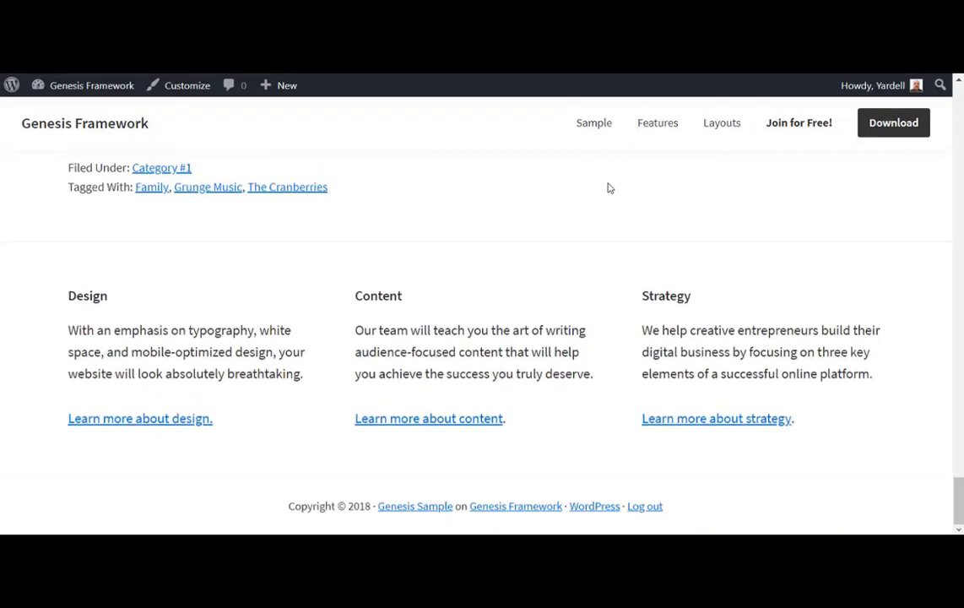
{"action": "scroll", "coordinate": [610, 188], "scroll_direction": "up", "scroll_amount": 20}
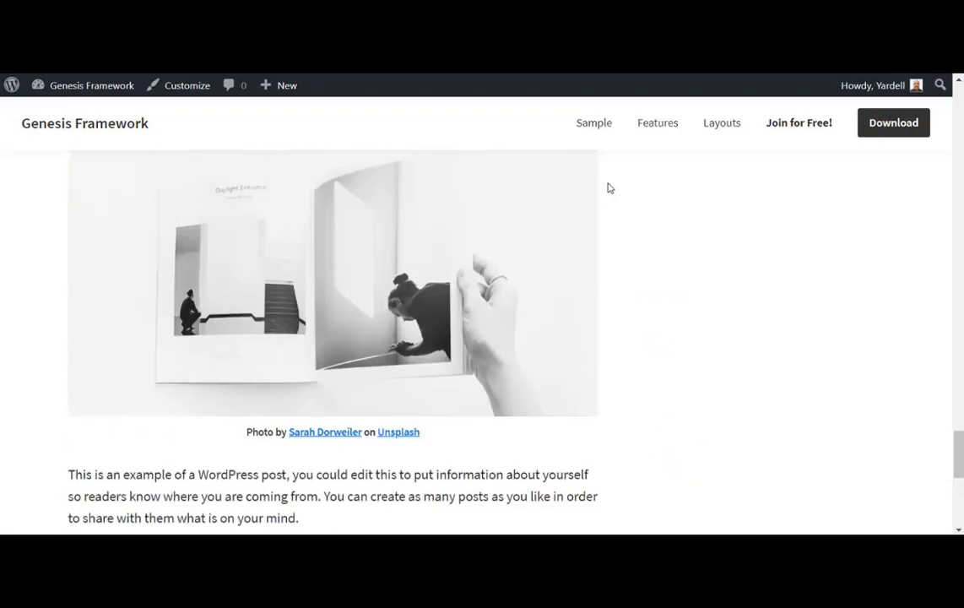
{"action": "scroll", "coordinate": [611, 187], "scroll_direction": "up", "scroll_amount": 10}
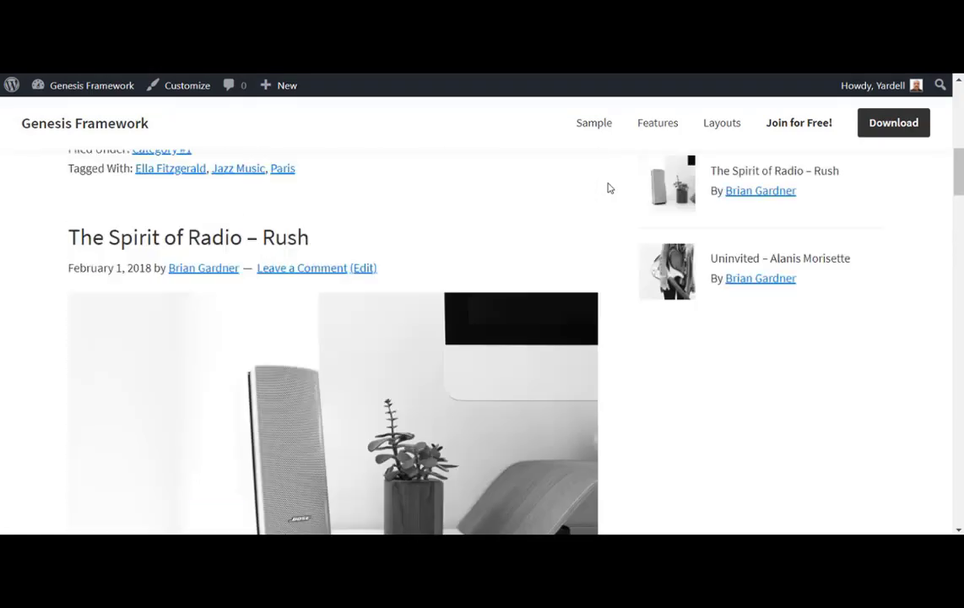
{"action": "scroll", "coordinate": [611, 187], "scroll_direction": "up", "scroll_amount": 1}
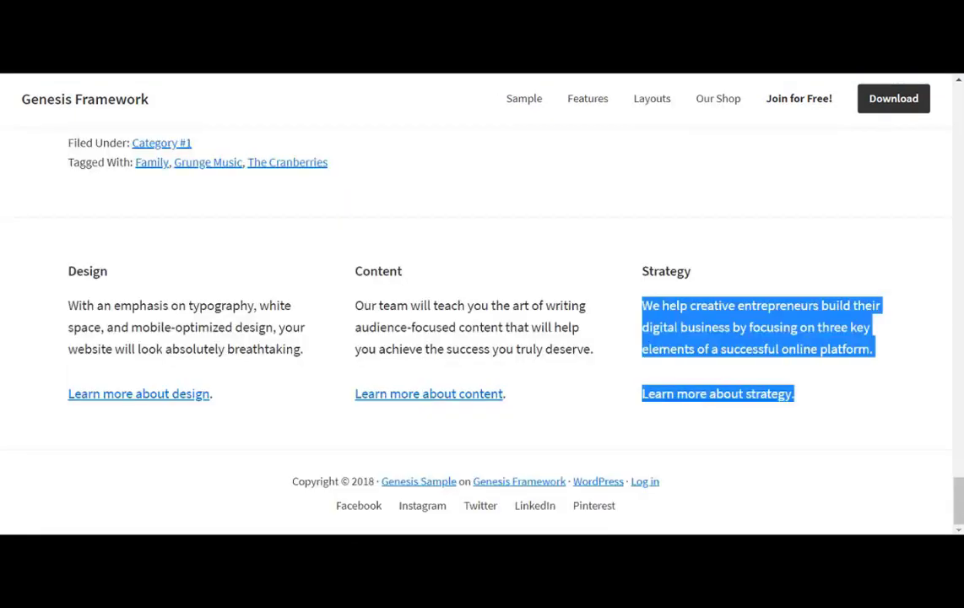
Switch to the Genesis Sample demo site and compare its header, sidebar, posts and footer with the new site.
{"action": "left_click", "coordinate": [581, 219]}
{"action": "scroll", "coordinate": [581, 236], "scroll_direction": "up", "scroll_amount": 4}
{"action": "scroll", "coordinate": [582, 255], "scroll_direction": "up", "scroll_amount": 20}
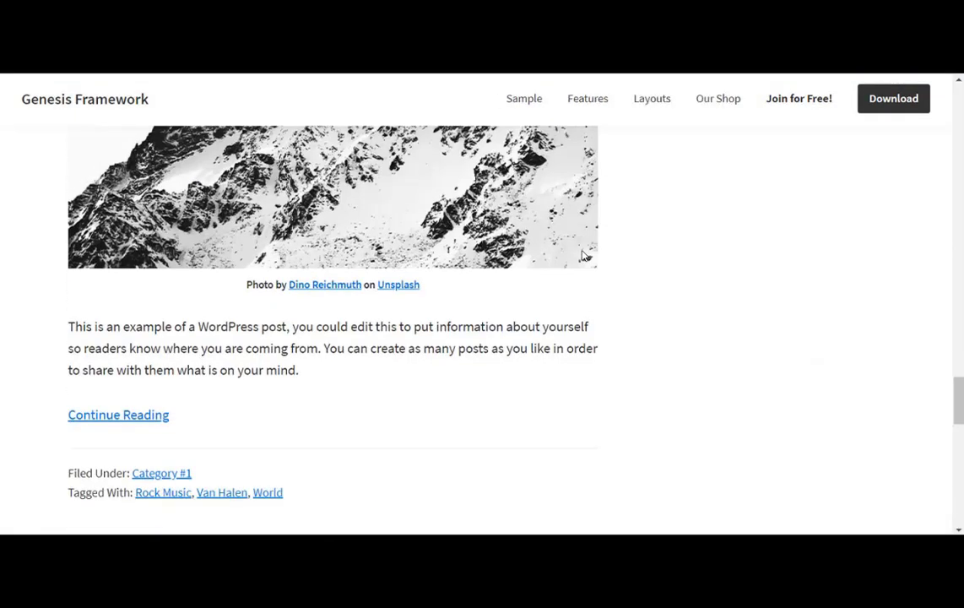
{"action": "scroll", "coordinate": [582, 255], "scroll_direction": "up", "scroll_amount": 5}
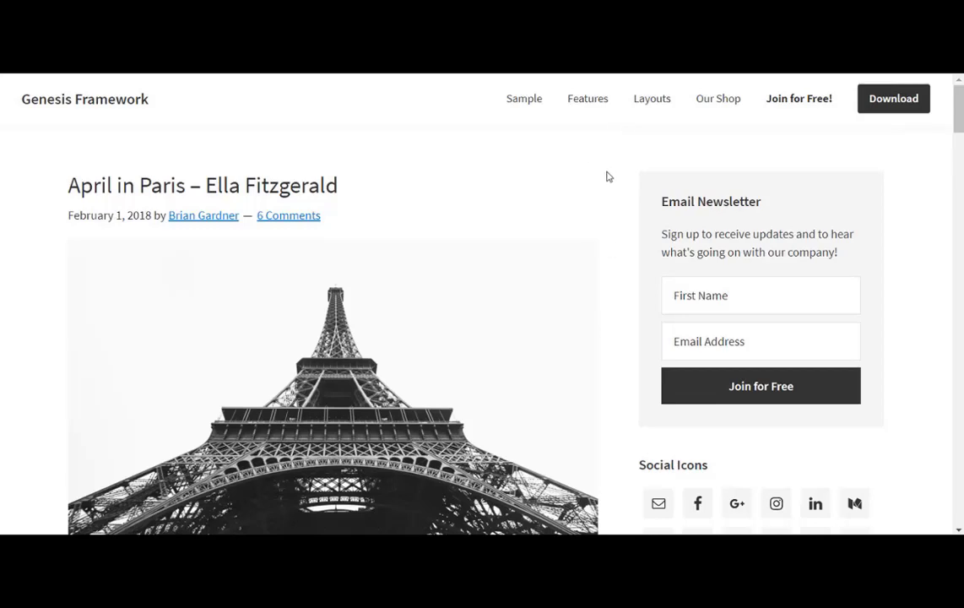
{"action": "scroll", "coordinate": [607, 177], "scroll_direction": "down", "scroll_amount": 5}
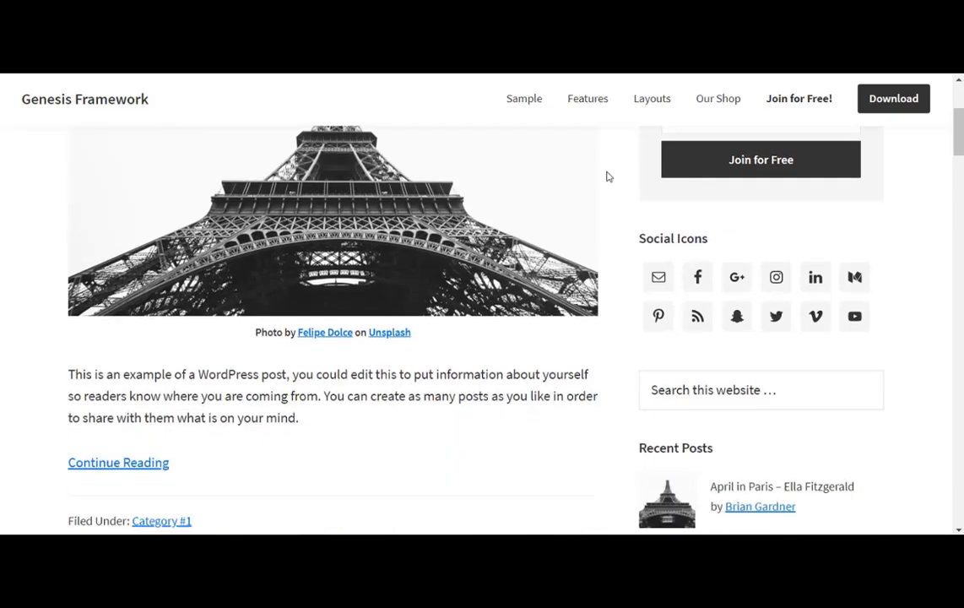
{"action": "scroll", "coordinate": [606, 177], "scroll_direction": "down", "scroll_amount": 10}
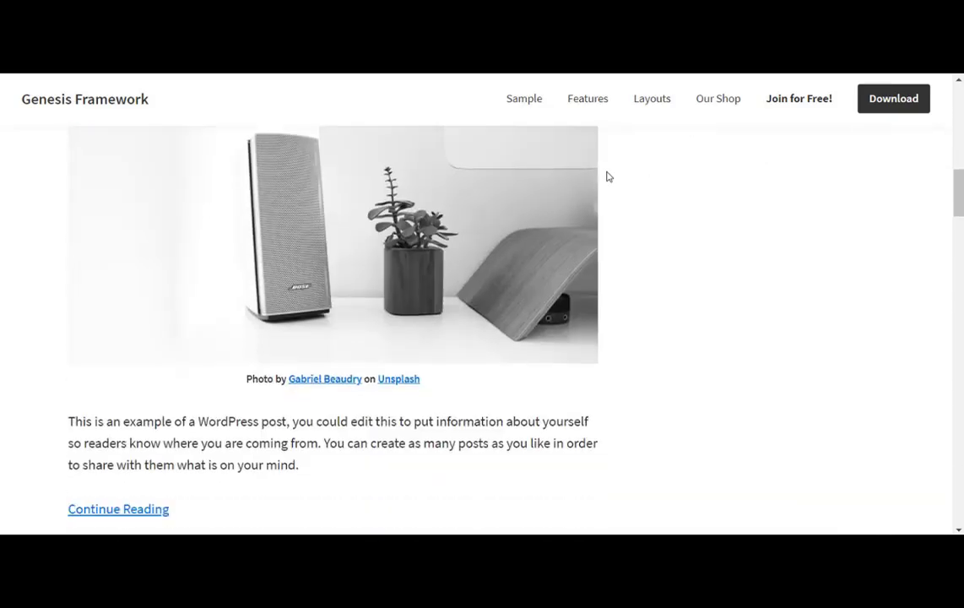
{"action": "scroll", "coordinate": [606, 177], "scroll_direction": "down", "scroll_amount": 10}
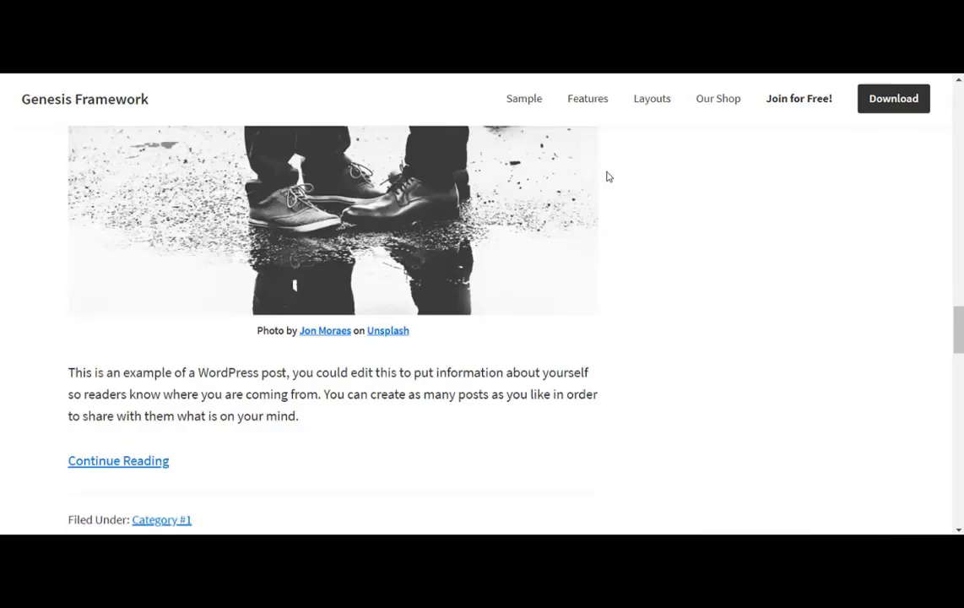
{"action": "scroll", "coordinate": [606, 176], "scroll_direction": "down", "scroll_amount": 10}
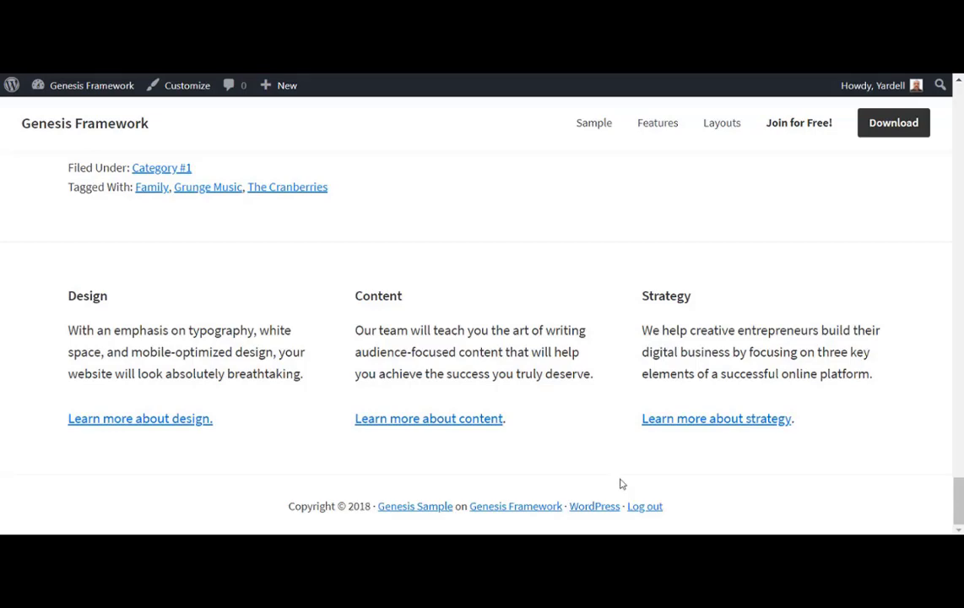
Return from the live site to the WordPress dashboard and open the theme Customizer.
{"action": "mouse_move", "coordinate": [101, 88]}
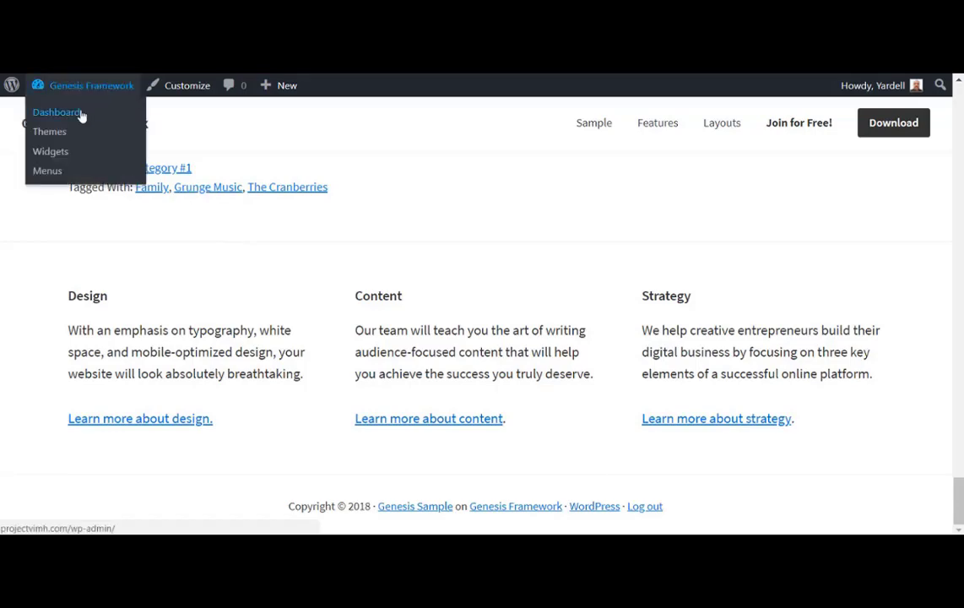
{"action": "left_click", "coordinate": [81, 114]}
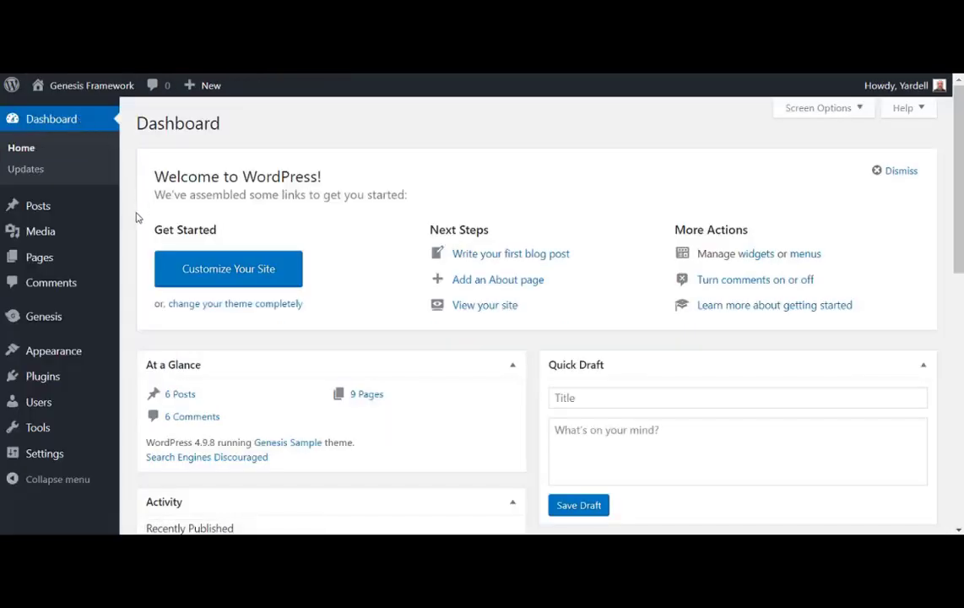
{"action": "scroll", "coordinate": [121, 319], "scroll_direction": "down", "scroll_amount": 2}
{"action": "mouse_move", "coordinate": [93, 355]}
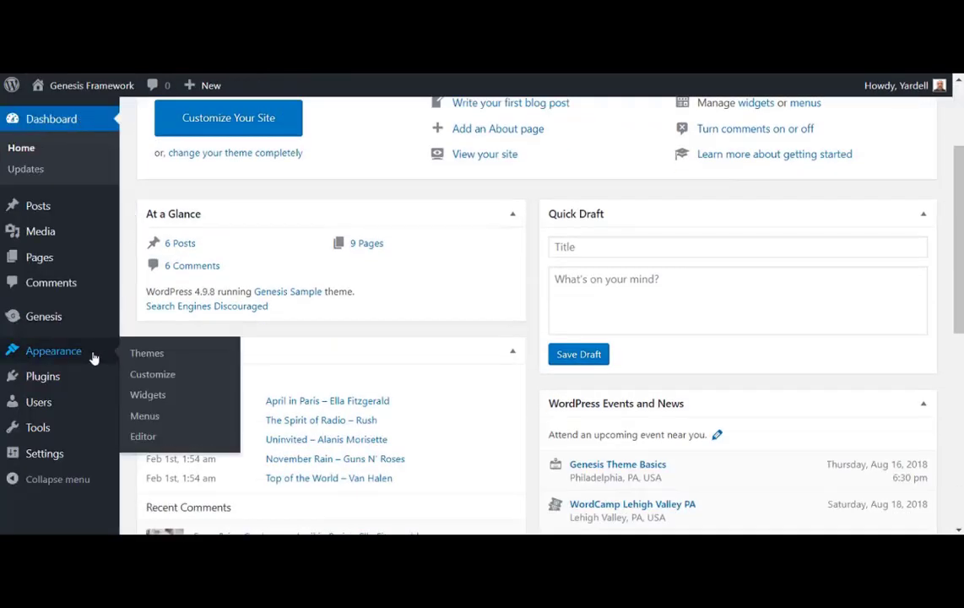
{"action": "left_click", "coordinate": [136, 382]}
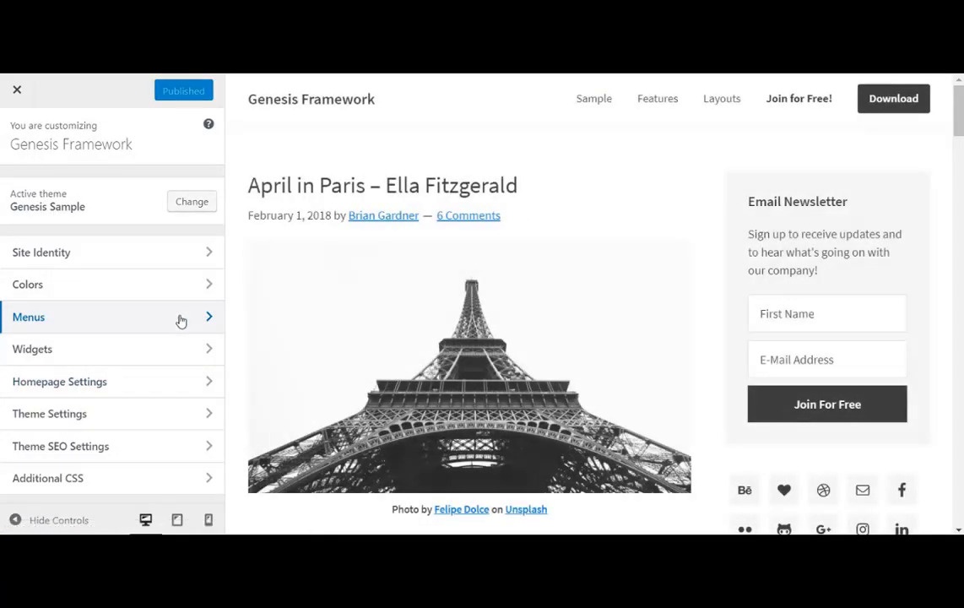
Assign the Footer Menu to the Footer Menu location and check its social links in the preview's footer.
{"action": "left_click", "coordinate": [179, 317]}
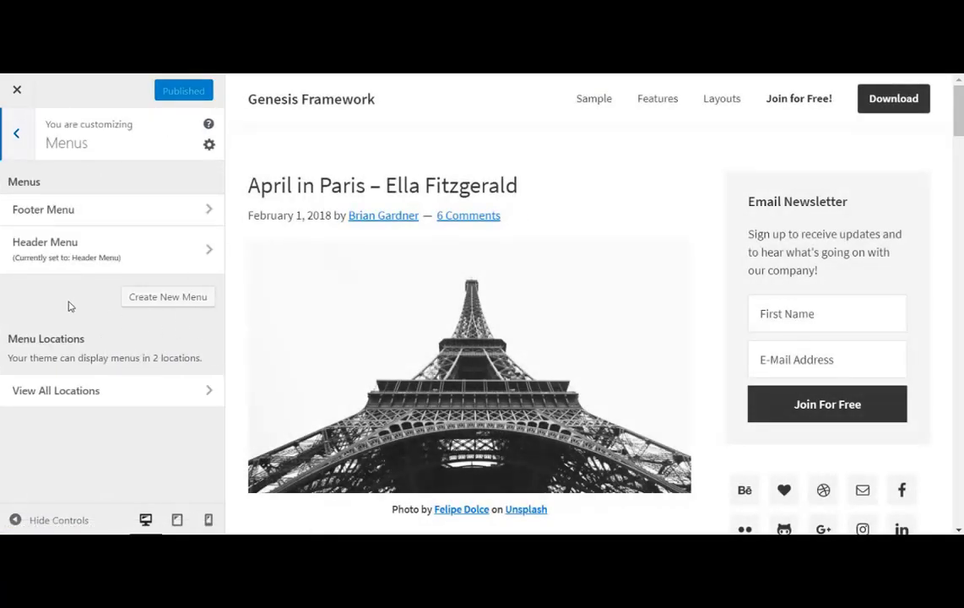
{"action": "left_click", "coordinate": [129, 218]}
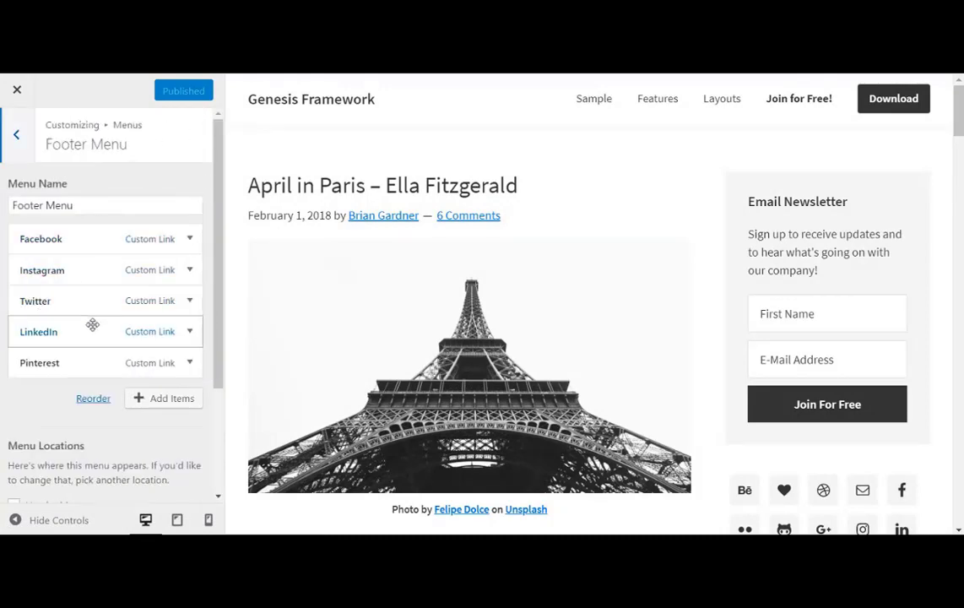
{"action": "scroll", "coordinate": [89, 270], "scroll_direction": "down", "scroll_amount": 3}
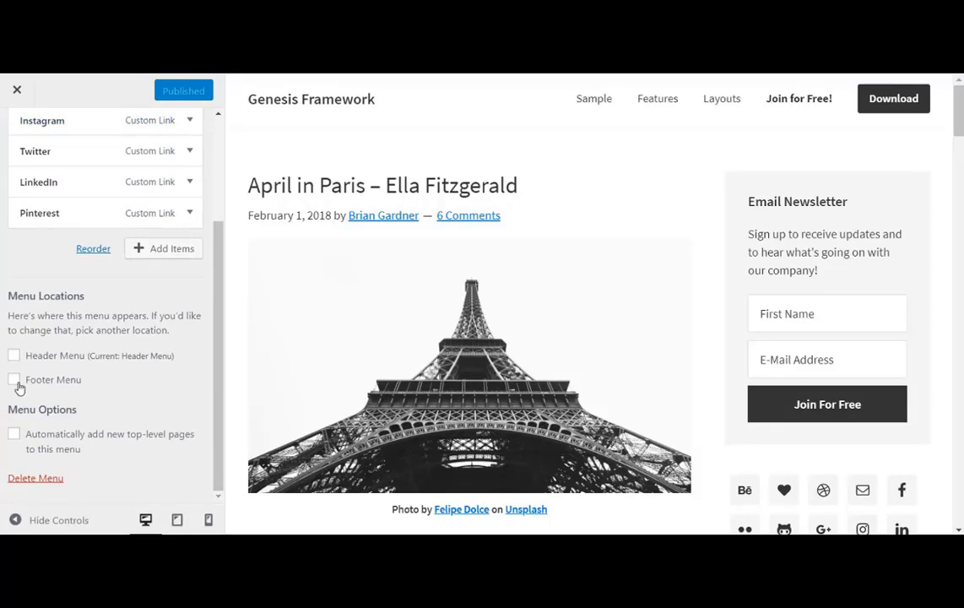
{"action": "left_click", "coordinate": [15, 381]}
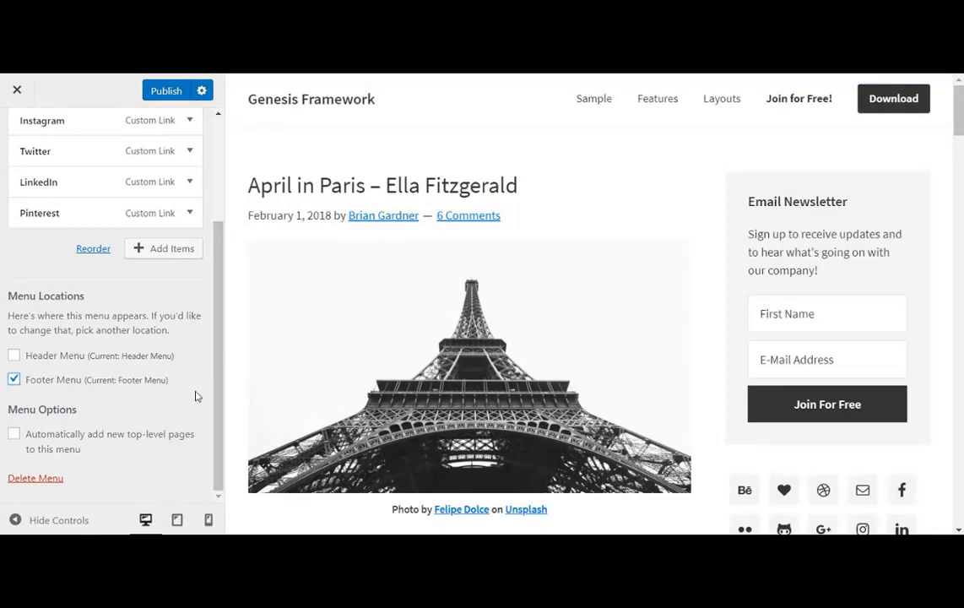
{"action": "scroll", "coordinate": [706, 430], "scroll_direction": "down", "scroll_amount": 10}
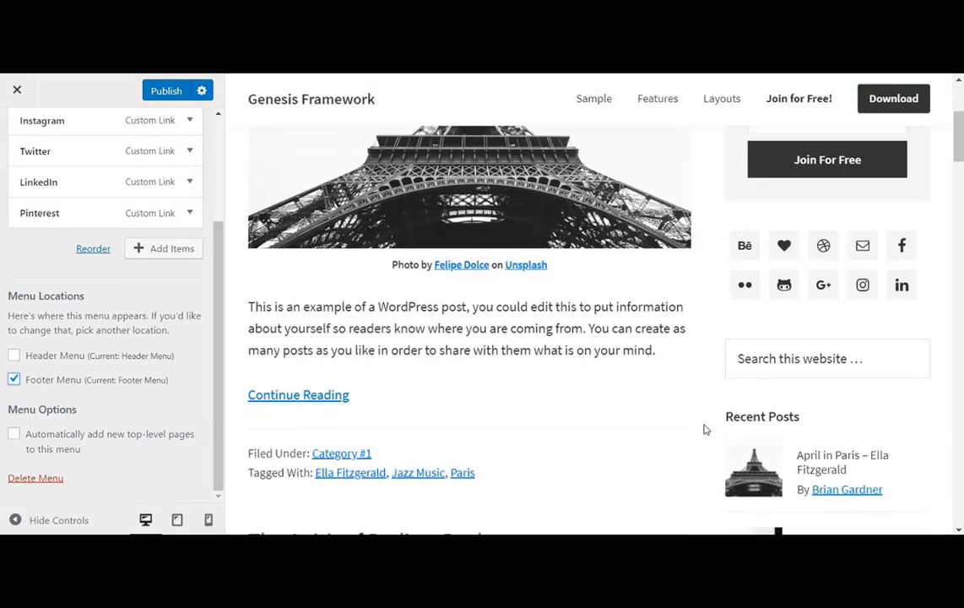
{"action": "scroll", "coordinate": [706, 430], "scroll_direction": "down", "scroll_amount": 15}
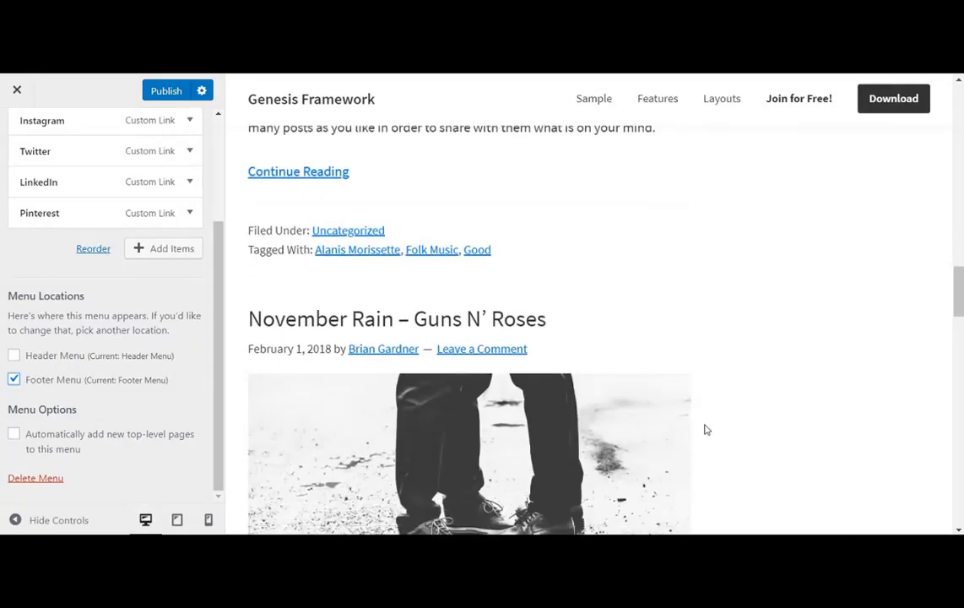
{"action": "scroll", "coordinate": [706, 430], "scroll_direction": "down", "scroll_amount": 10}
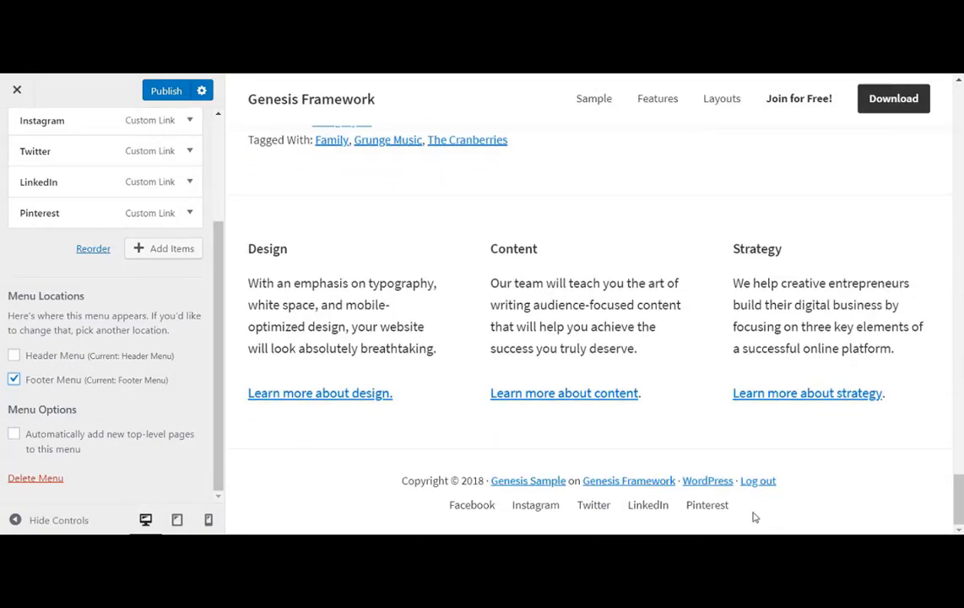
Publish the footer menu assignment and close the Customizer.
{"action": "left_click", "coordinate": [165, 97]}
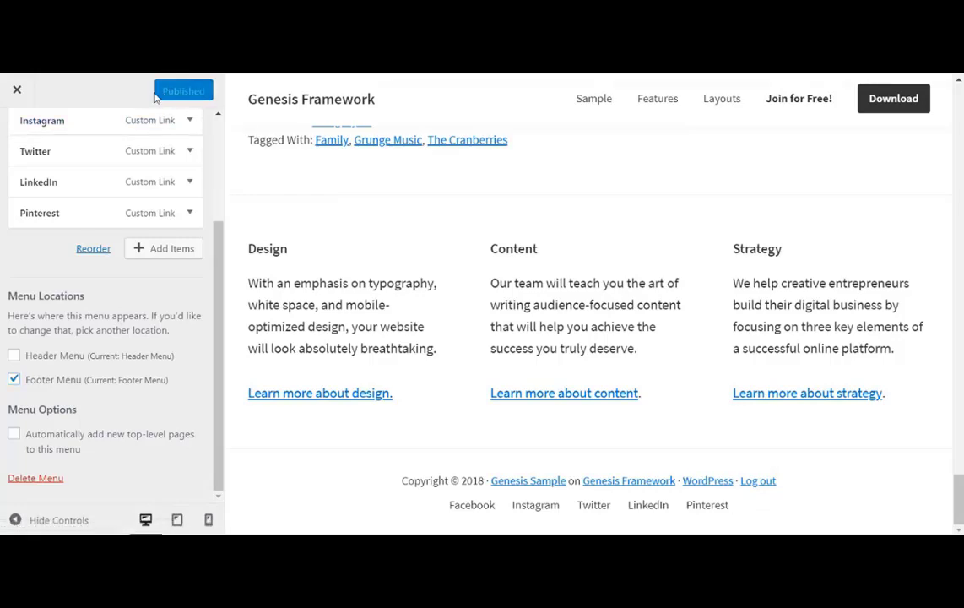
{"action": "left_click", "coordinate": [19, 92]}
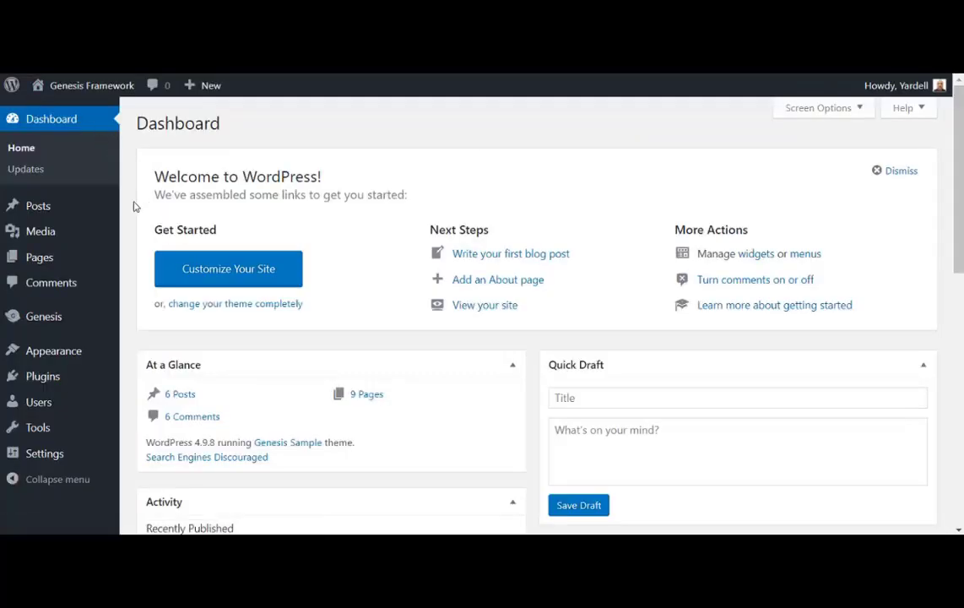
Reopen the Customizer and expand the Simple Social Icons widget in the Primary Sidebar widget area.
{"action": "mouse_move", "coordinate": [86, 349]}
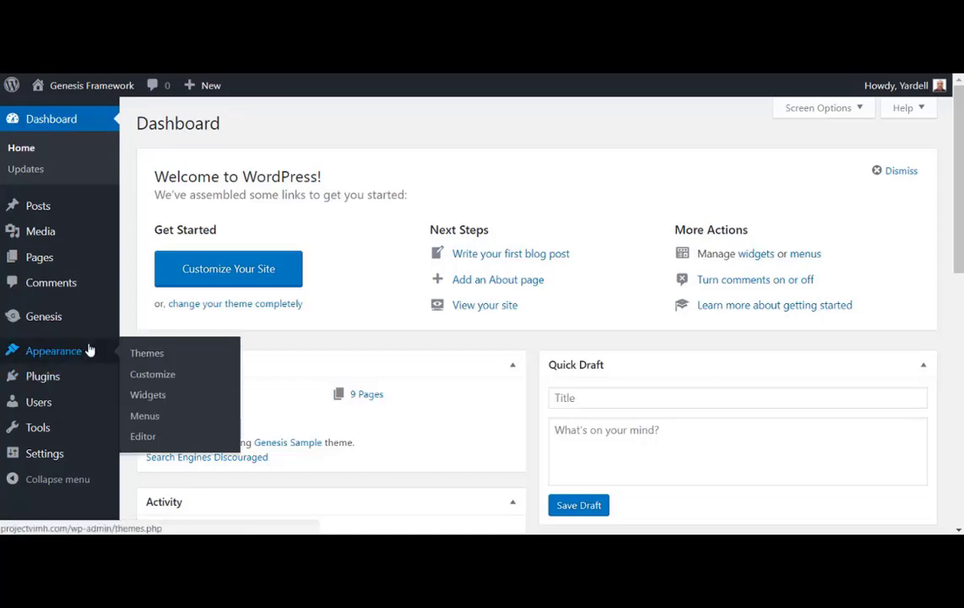
{"action": "left_click", "coordinate": [137, 374]}
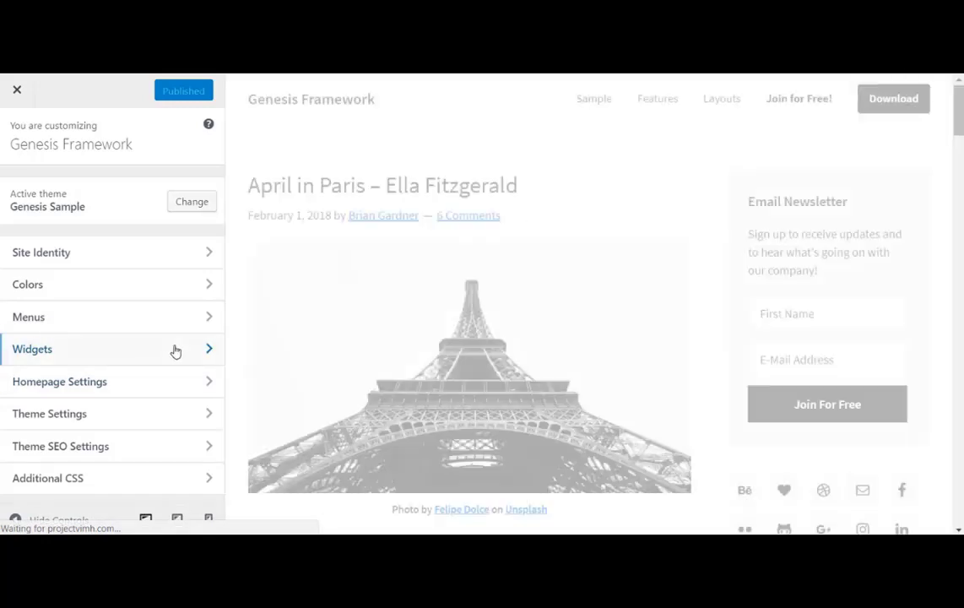
{"action": "left_click", "coordinate": [175, 349]}
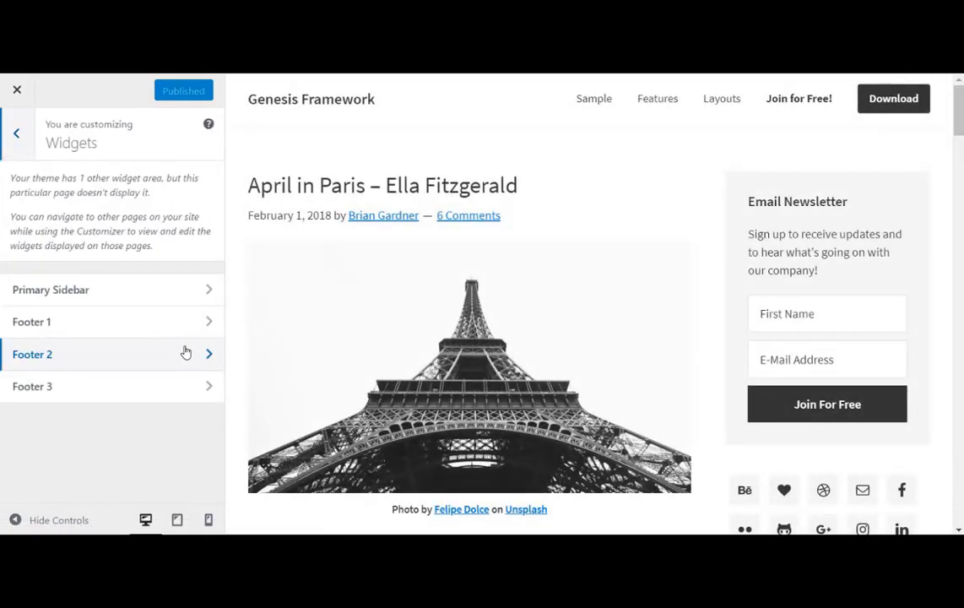
{"action": "left_click", "coordinate": [164, 297]}
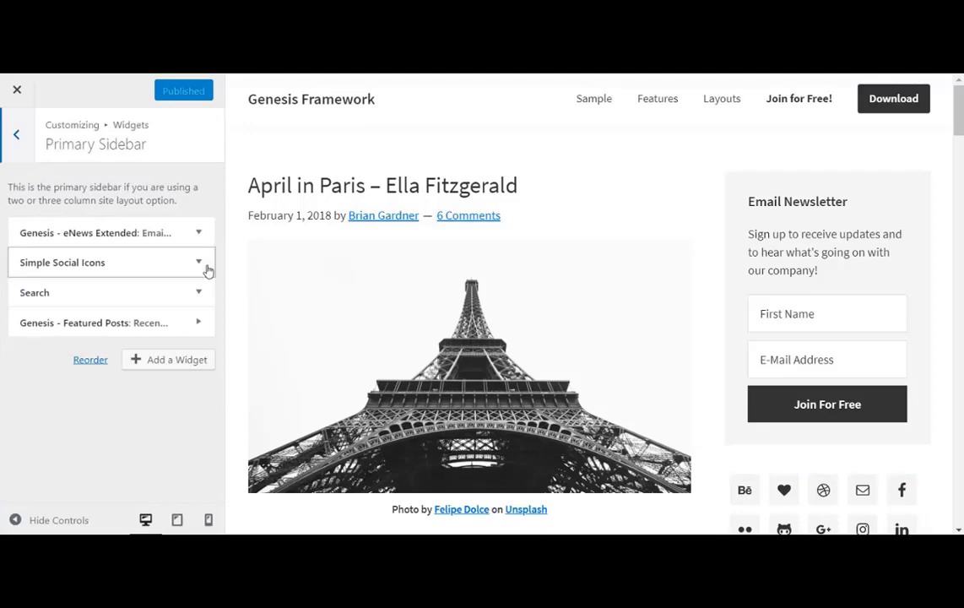
{"action": "left_click", "coordinate": [208, 268]}
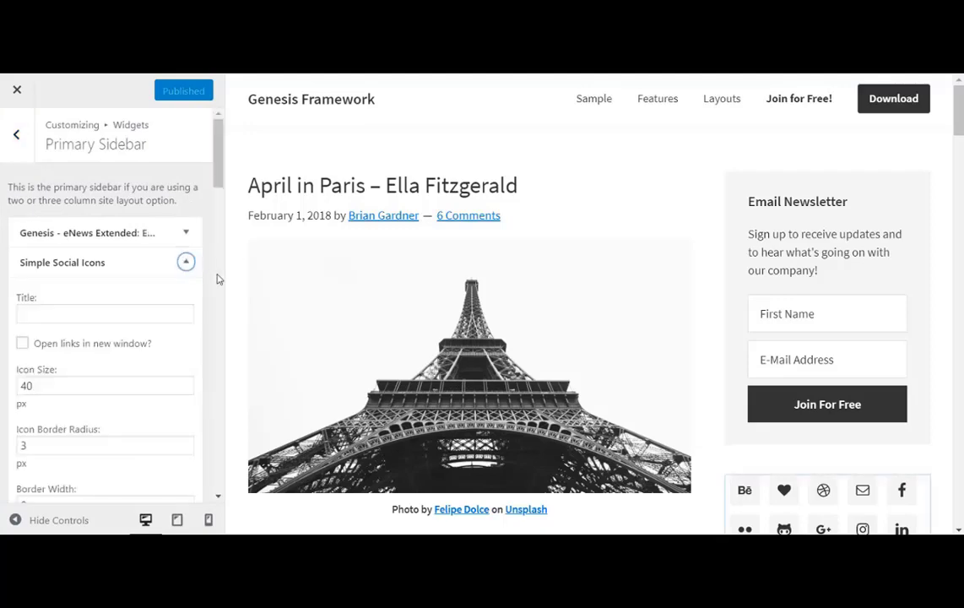
Set the Medium and Periscope URIs of the social icons widget to #, publish the change and close the Customizer.
{"action": "scroll", "coordinate": [216, 304], "scroll_direction": "down", "scroll_amount": 15}
{"action": "scroll", "coordinate": [211, 323], "scroll_direction": "up", "scroll_amount": 3}
{"action": "left_click", "coordinate": [107, 302]}
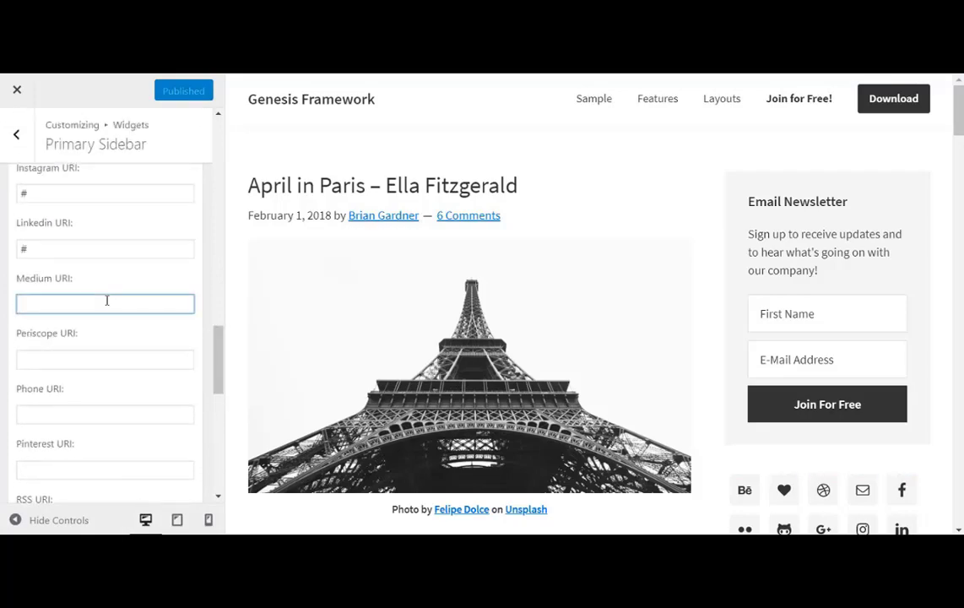
{"action": "type", "text": "#"}
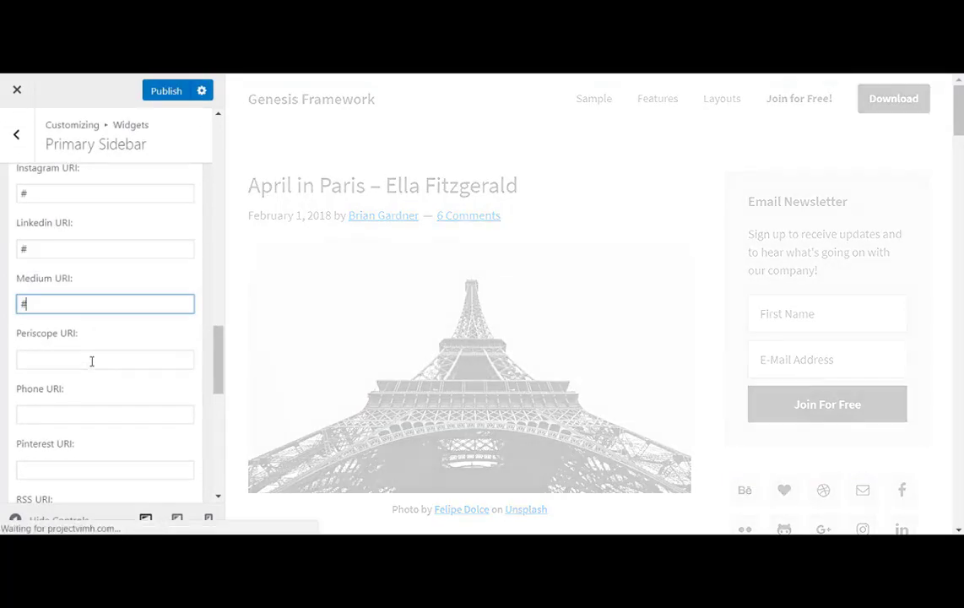
{"action": "left_click", "coordinate": [93, 358]}
{"action": "type", "text": "#"}
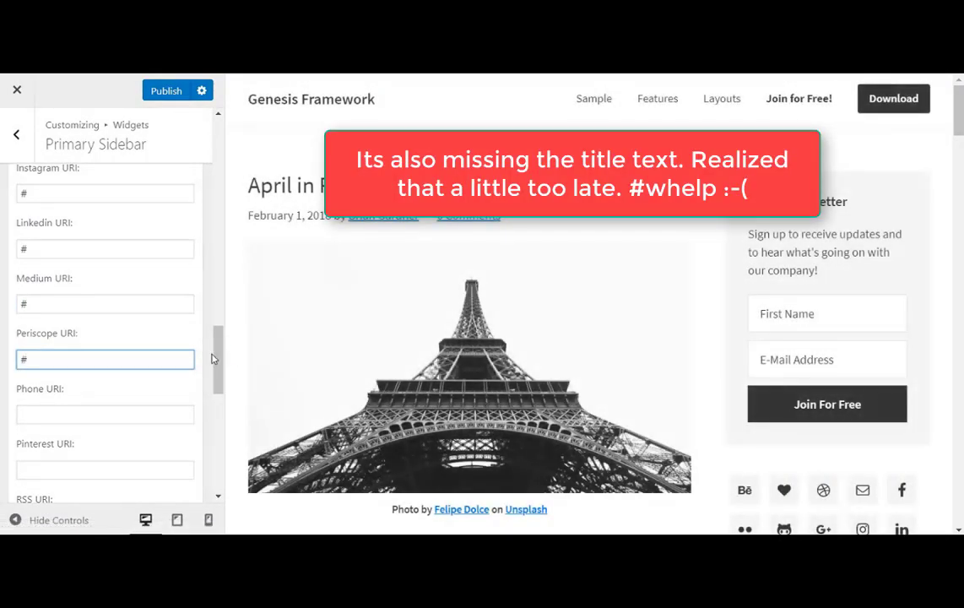
{"action": "left_click", "coordinate": [173, 91]}
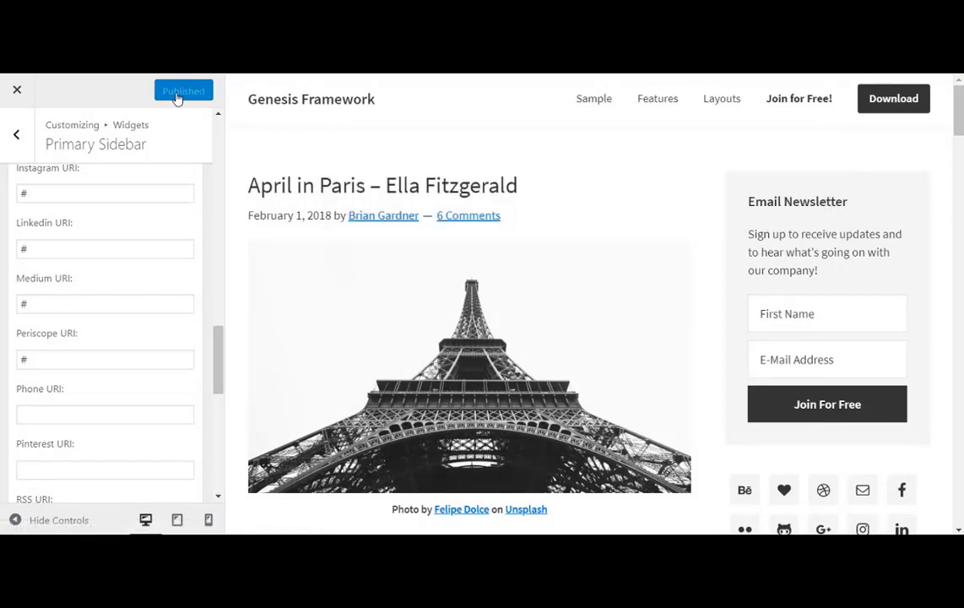
{"action": "left_click", "coordinate": [17, 91]}
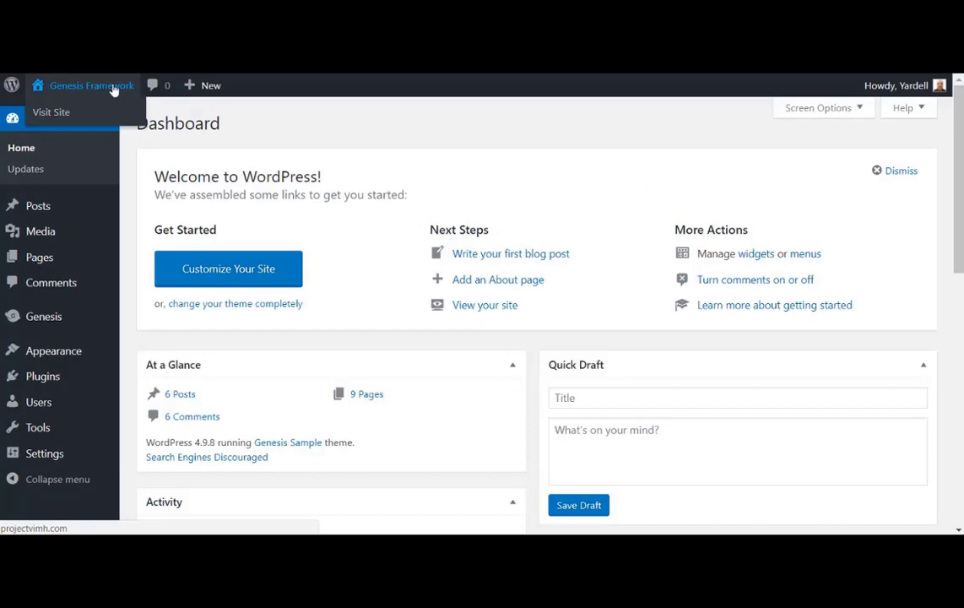
Visit the live site and check the sidebar's social icons, search box, recent posts and the front page's posts.
{"action": "left_click", "coordinate": [112, 88]}
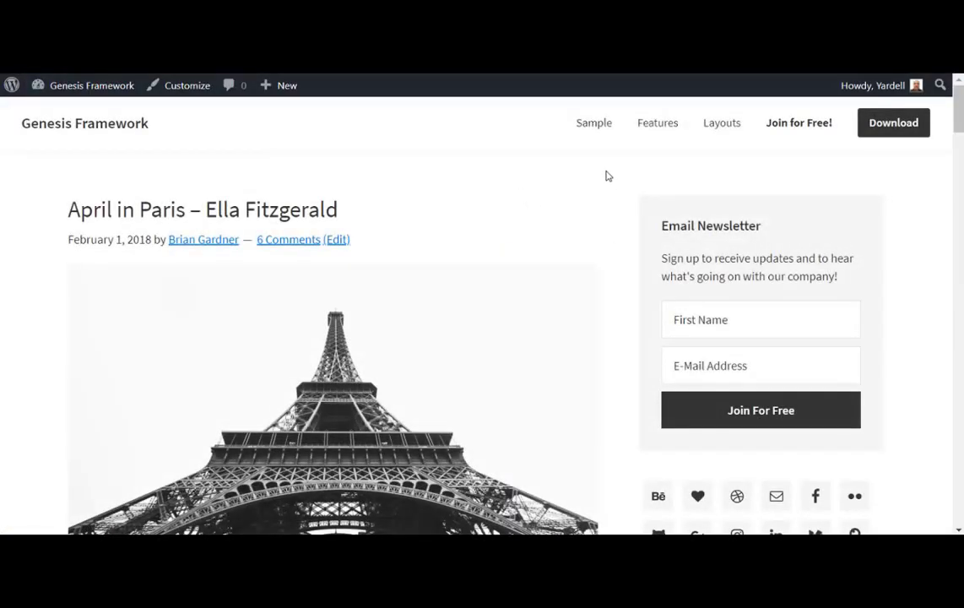
{"action": "scroll", "coordinate": [606, 176], "scroll_direction": "down", "scroll_amount": 2}
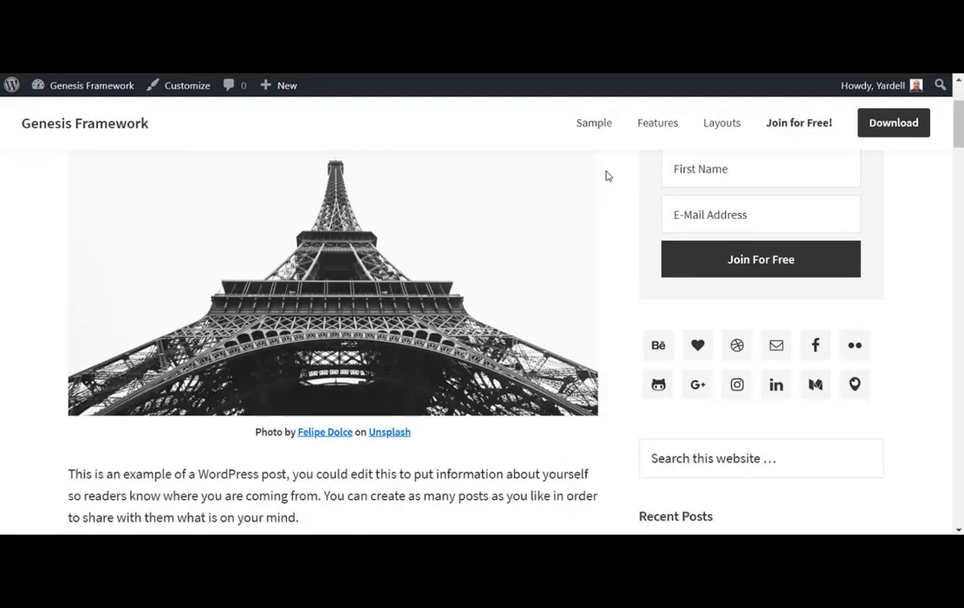
{"action": "scroll", "coordinate": [605, 176], "scroll_direction": "down", "scroll_amount": 1}
{"action": "scroll", "coordinate": [606, 176], "scroll_direction": "down", "scroll_amount": 5}
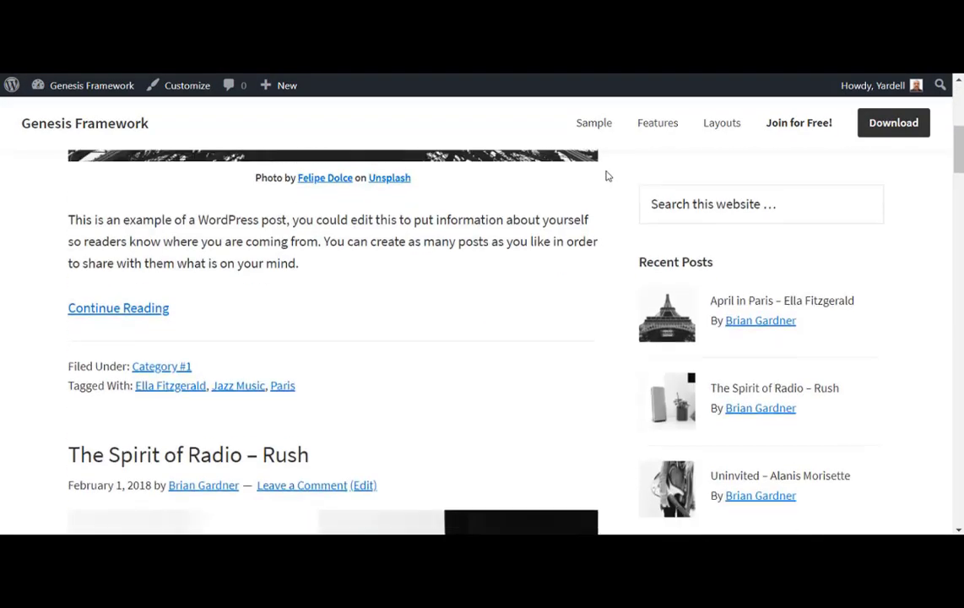
{"action": "scroll", "coordinate": [605, 175], "scroll_direction": "down", "scroll_amount": 15}
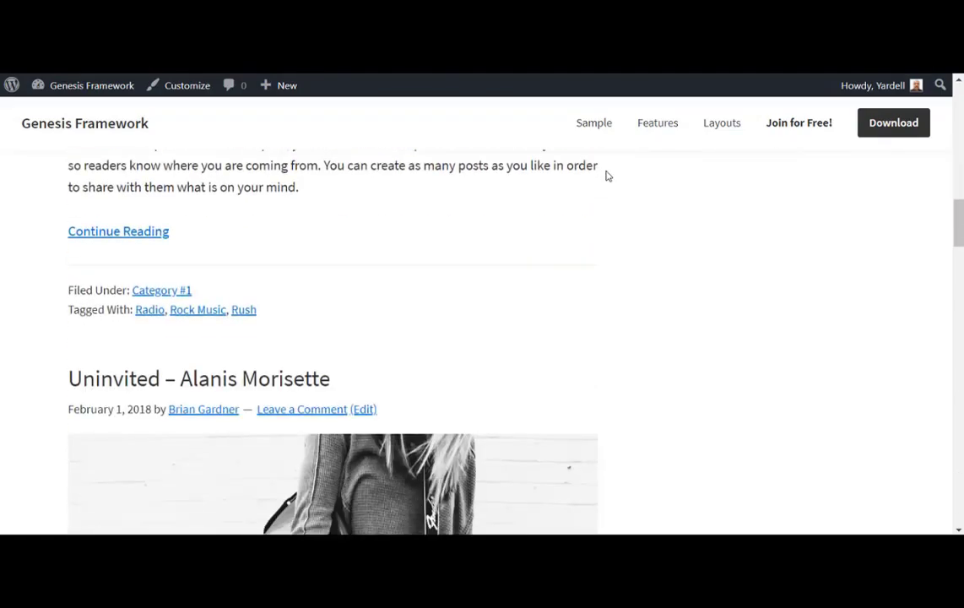
{"action": "scroll", "coordinate": [606, 176], "scroll_direction": "down", "scroll_amount": 20}
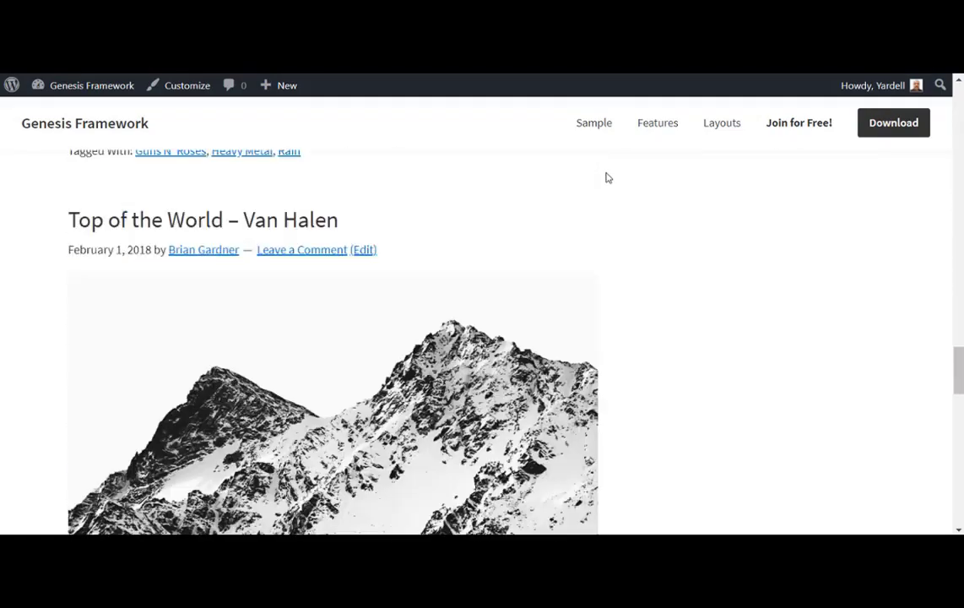
{"action": "scroll", "coordinate": [606, 176], "scroll_direction": "down", "scroll_amount": 5}
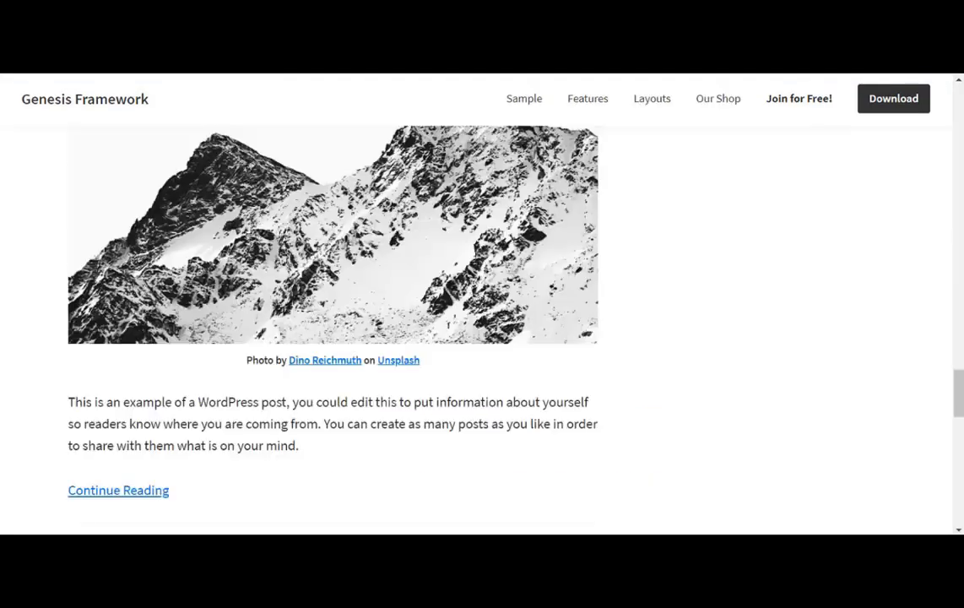
Review the Genesis Sample demo site's header menu, sidebar widgets and posts for comparison with the new site.
{"action": "scroll", "coordinate": [601, 307], "scroll_direction": "down", "scroll_amount": 10}
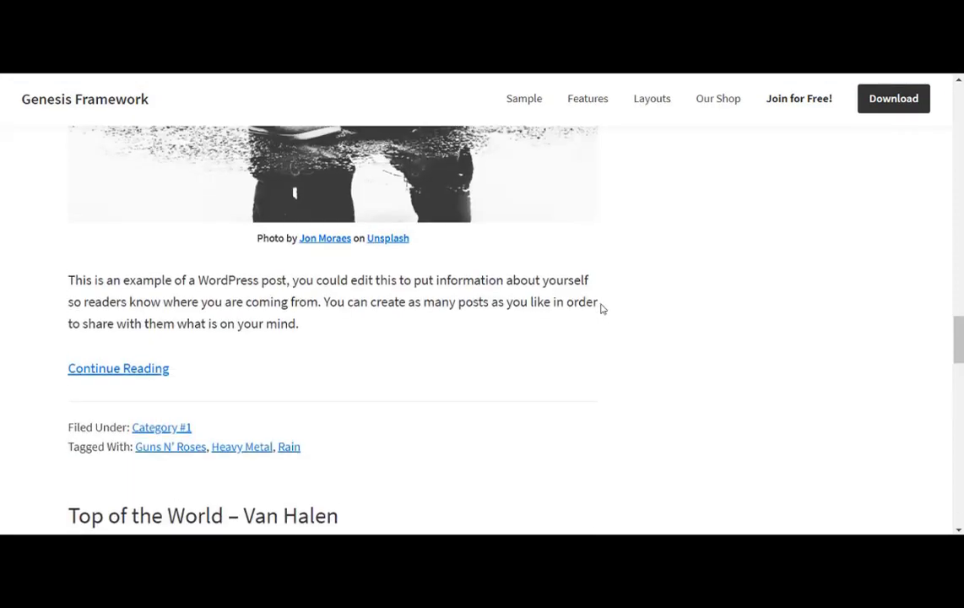
{"action": "scroll", "coordinate": [603, 309], "scroll_direction": "up", "scroll_amount": 10}
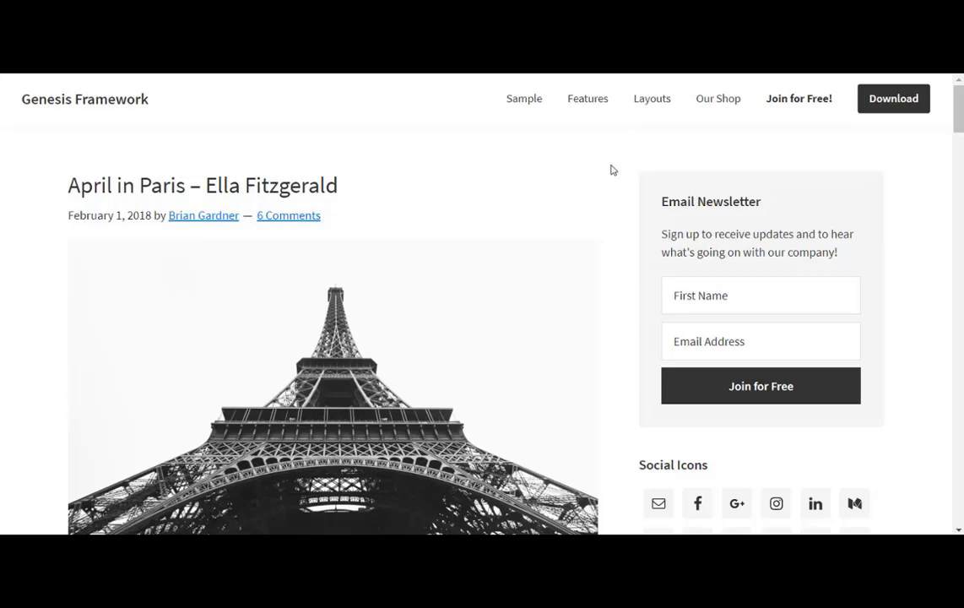
{"action": "scroll", "coordinate": [612, 170], "scroll_direction": "down", "scroll_amount": 8}
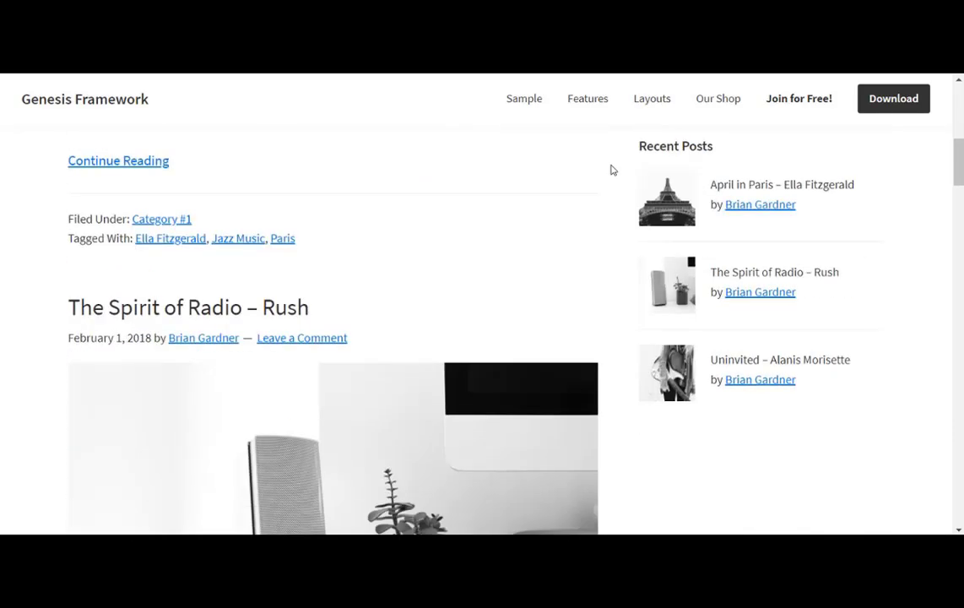
{"action": "scroll", "coordinate": [612, 170], "scroll_direction": "down", "scroll_amount": 15}
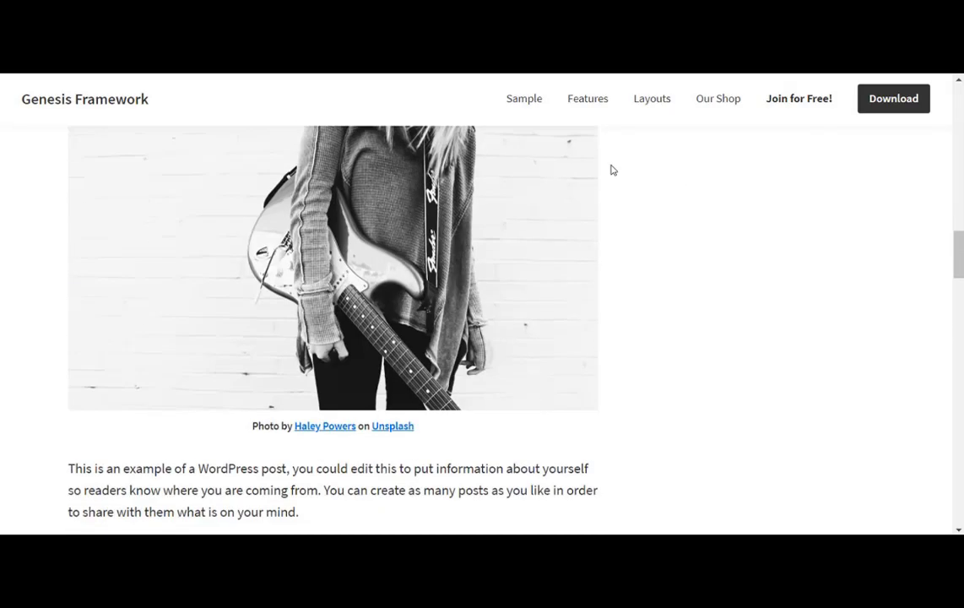
{"action": "scroll", "coordinate": [613, 170], "scroll_direction": "down", "scroll_amount": 15}
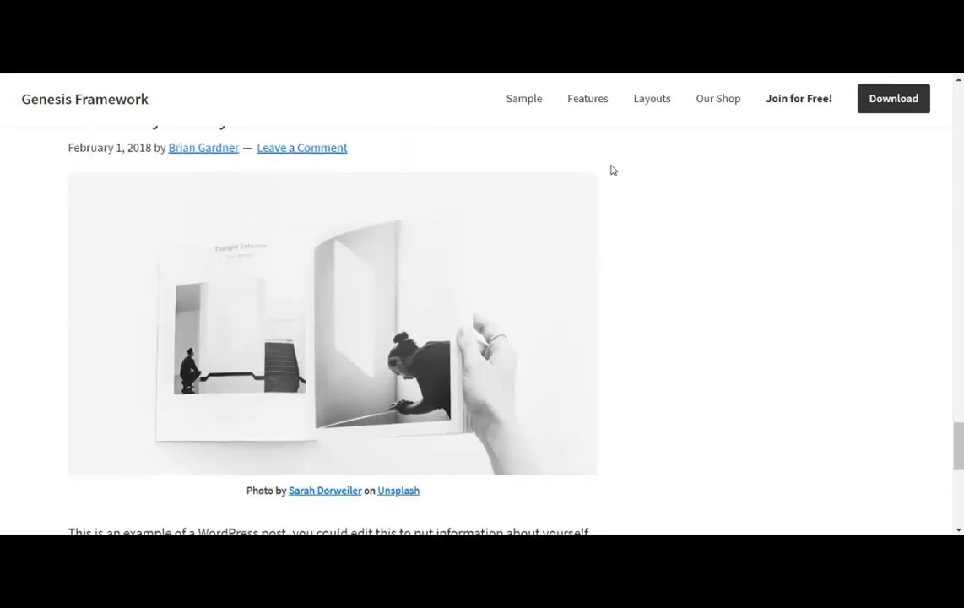
{"action": "scroll", "coordinate": [612, 170], "scroll_direction": "down", "scroll_amount": 1}
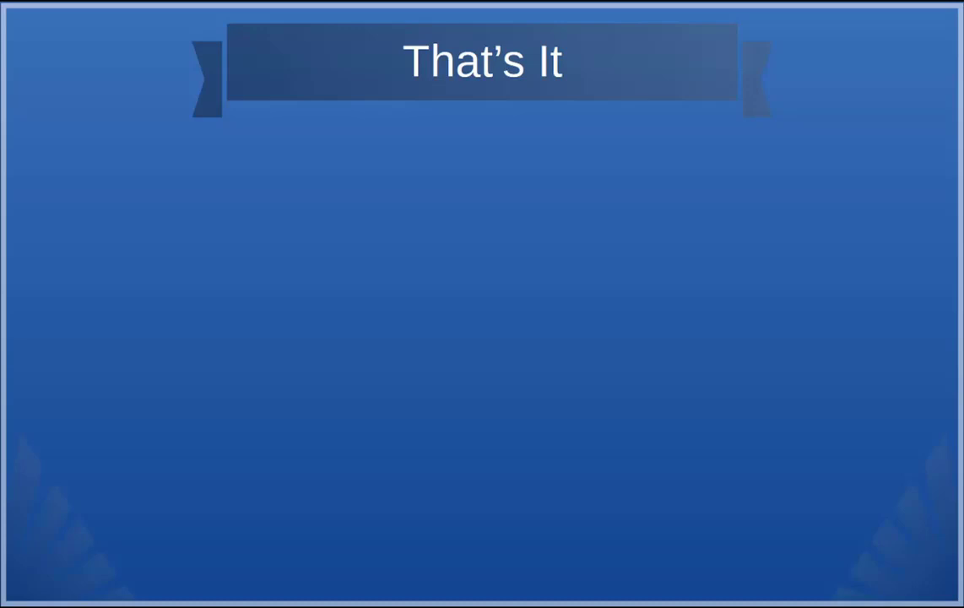
{"action": "key", "text": "Right"}
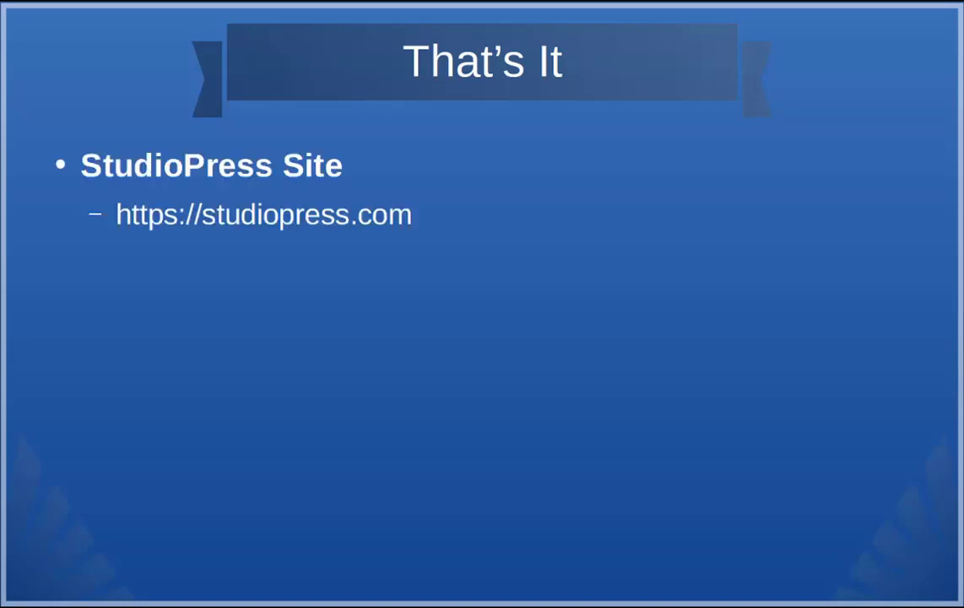